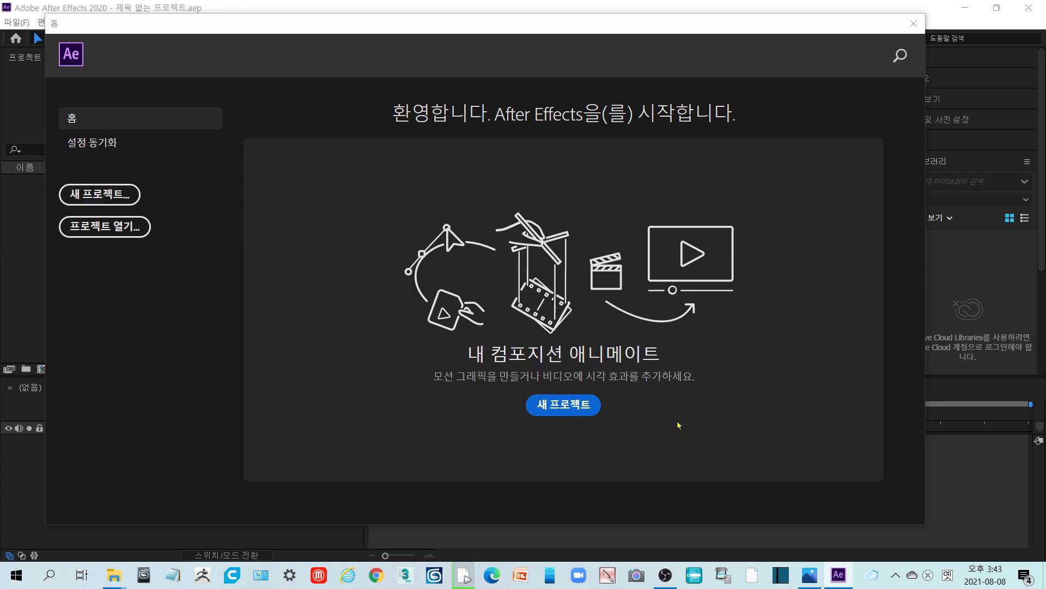
Step: While opening a project, browse to the WonGyuc folder on drive K and create a new subfolder named FamilyMovie20200808
key(ctrl+o)
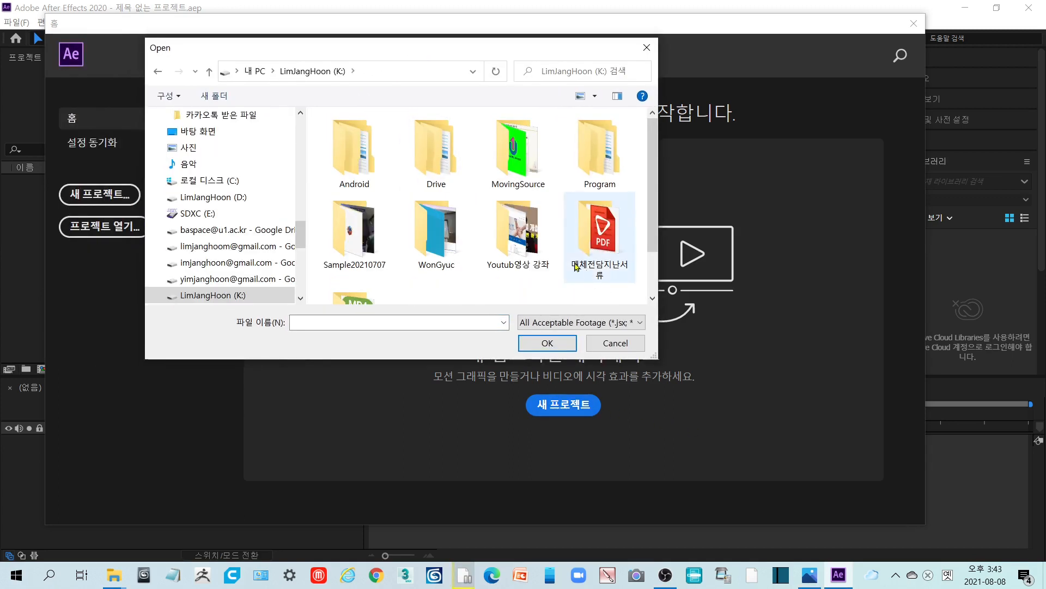
double_click(459, 229)
mouse_move(656, 356)
mouse_down()
mouse_move(656, 501)
mouse_move(857, 501)
mouse_up()
right_click(688, 364)
click(725, 376)
text(ex)
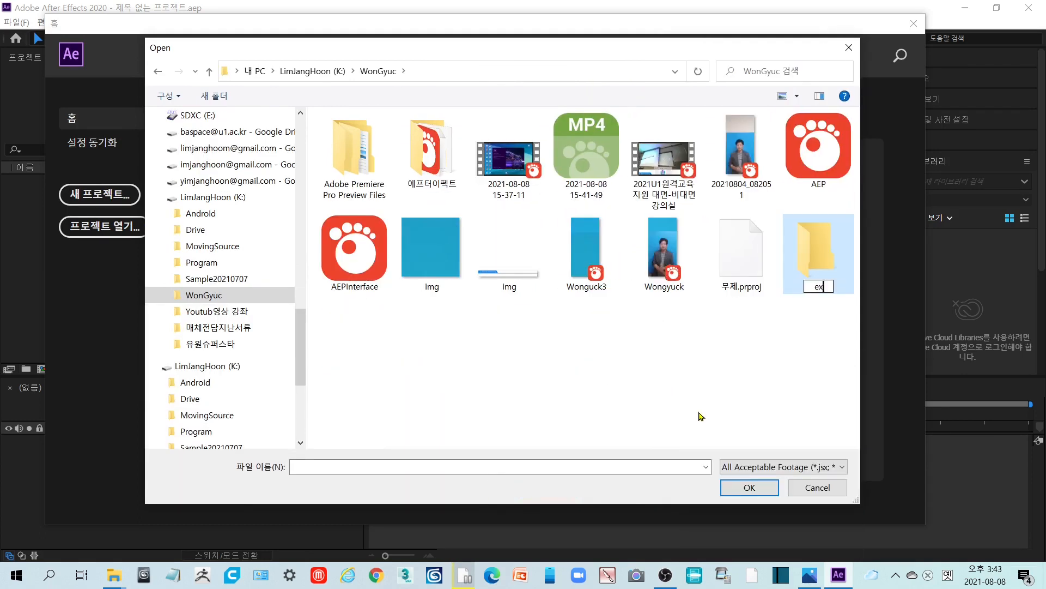
key(BackSpace)
key(BackSpace)
text(FamMovie)
text(ily)
click(844, 289)
text(20200808)
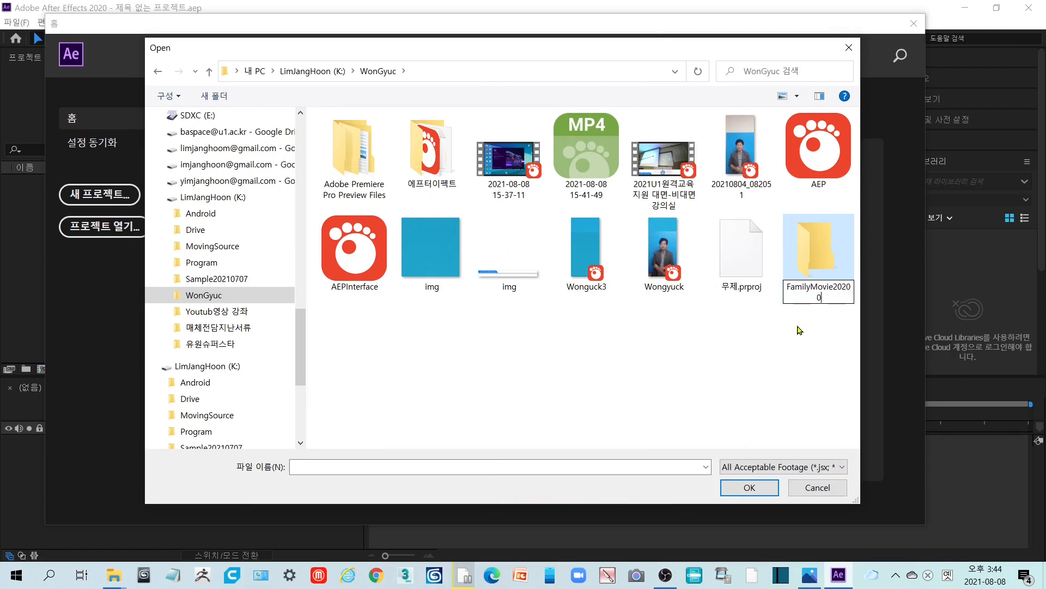
Step: Open the FamilyMovie20200808 folder and enter FamilyMovie20200808 as the name of the file to open
double_click(818, 247)
key(alt+Up)
click(456, 190)
key(ctrl+c)
double_click(436, 152)
key(ctrl+v)
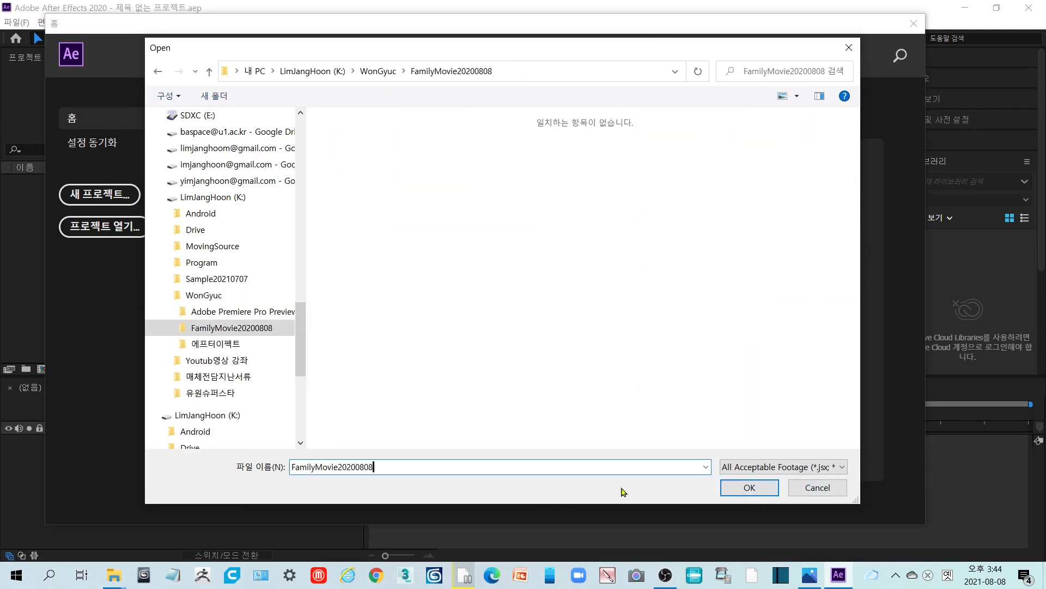
click(842, 466)
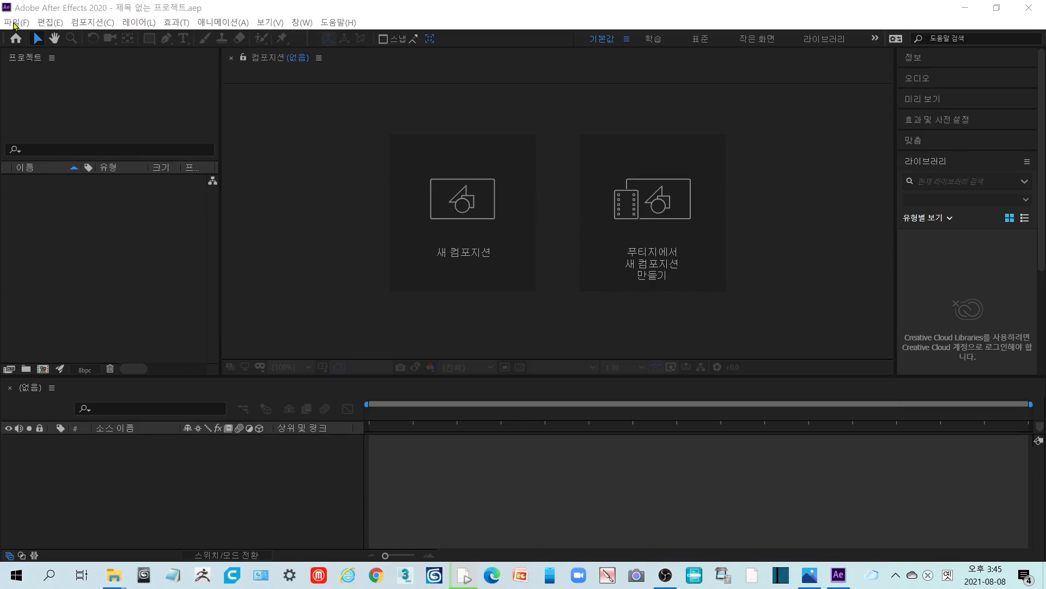
Step: Look through the available file, import, edit, composition, layer, effect, view and help commands
click(15, 23)
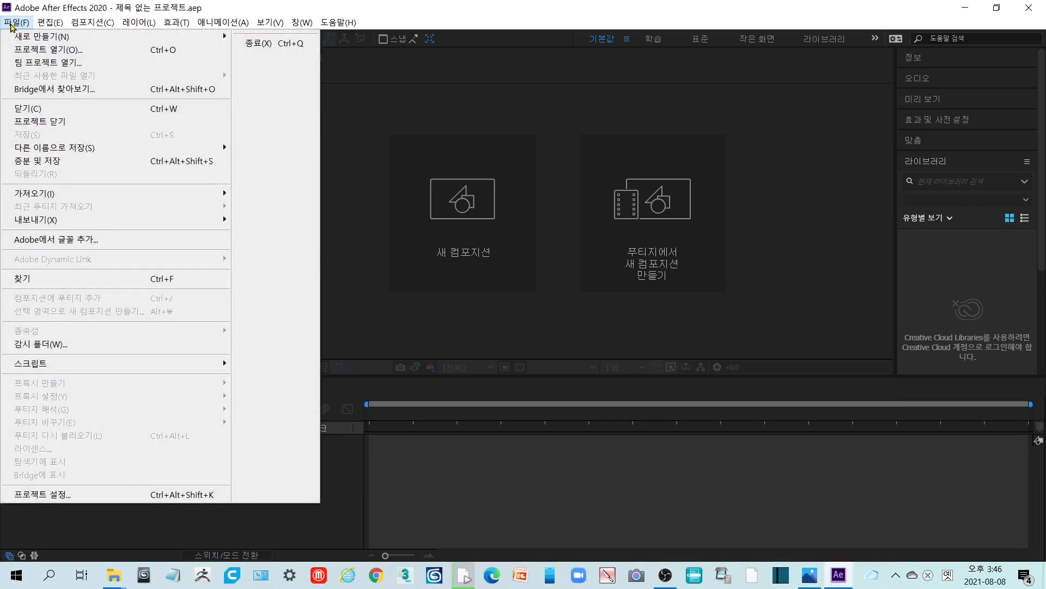
mouse_move(58, 41)
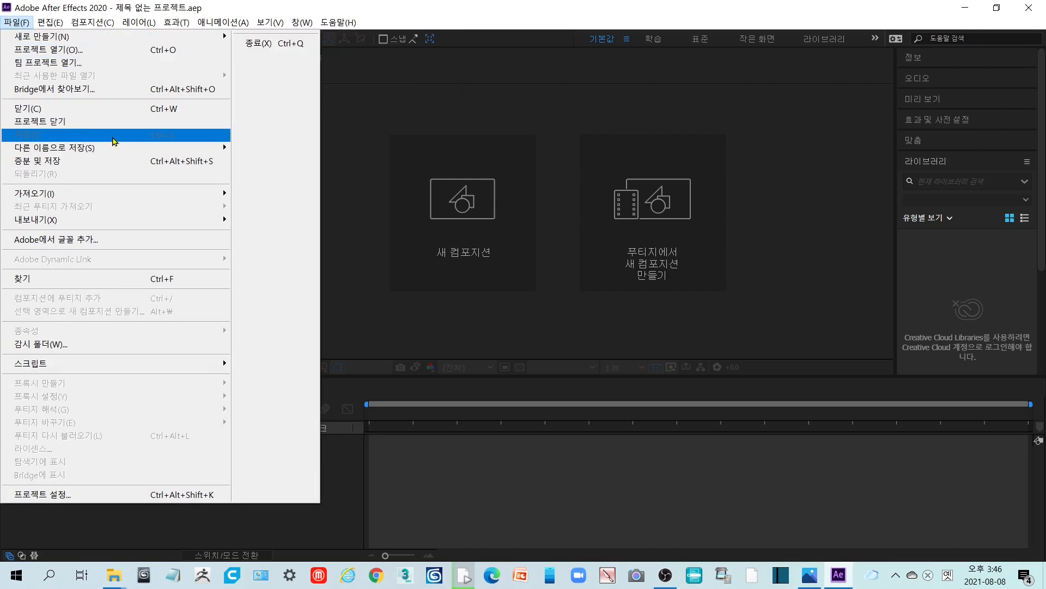
mouse_move(118, 198)
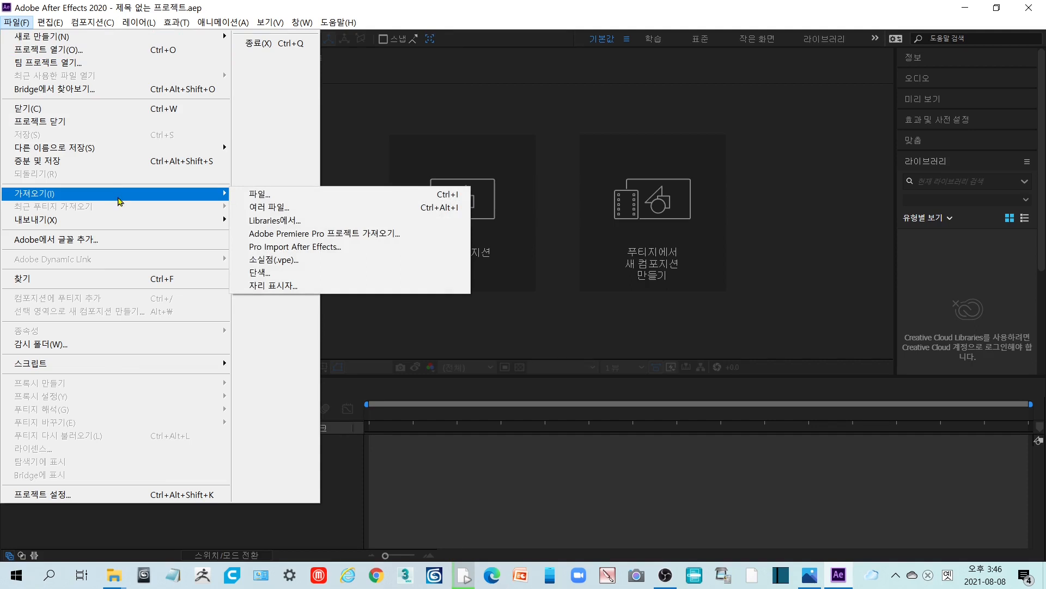
mouse_move(50, 21)
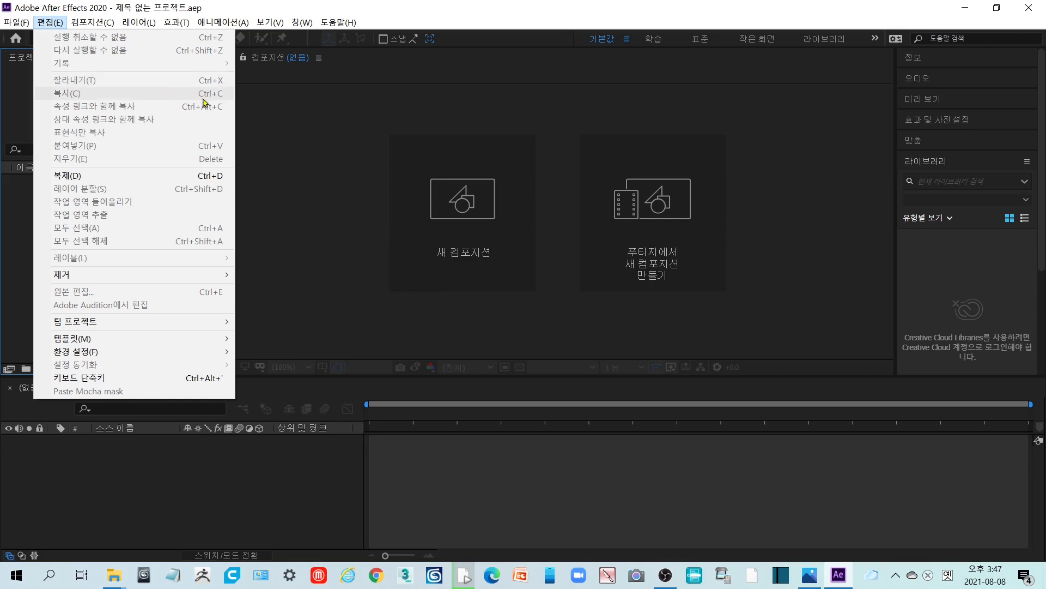
click(198, 176)
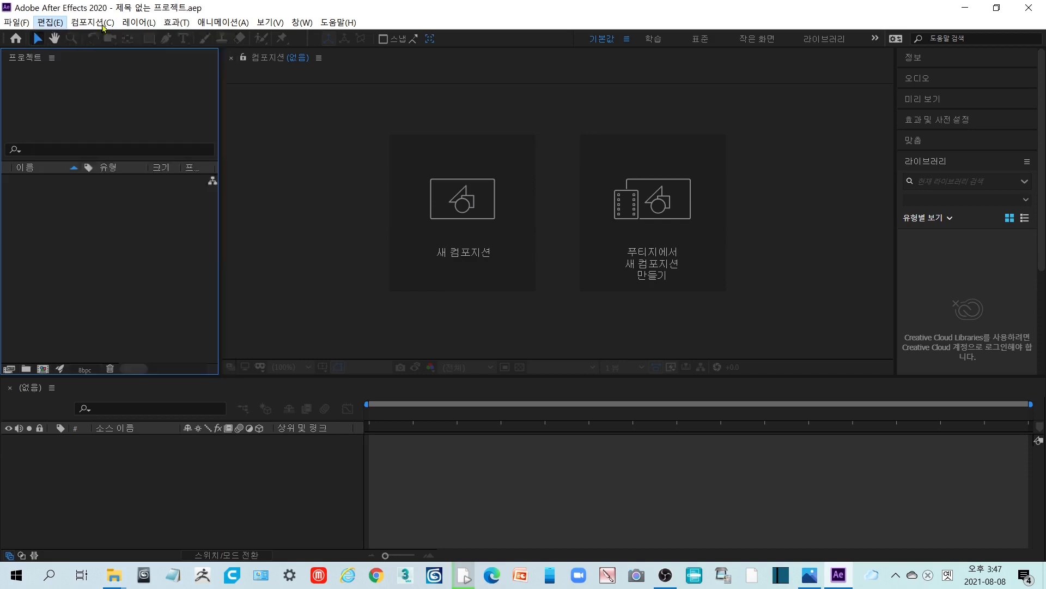
click(92, 22)
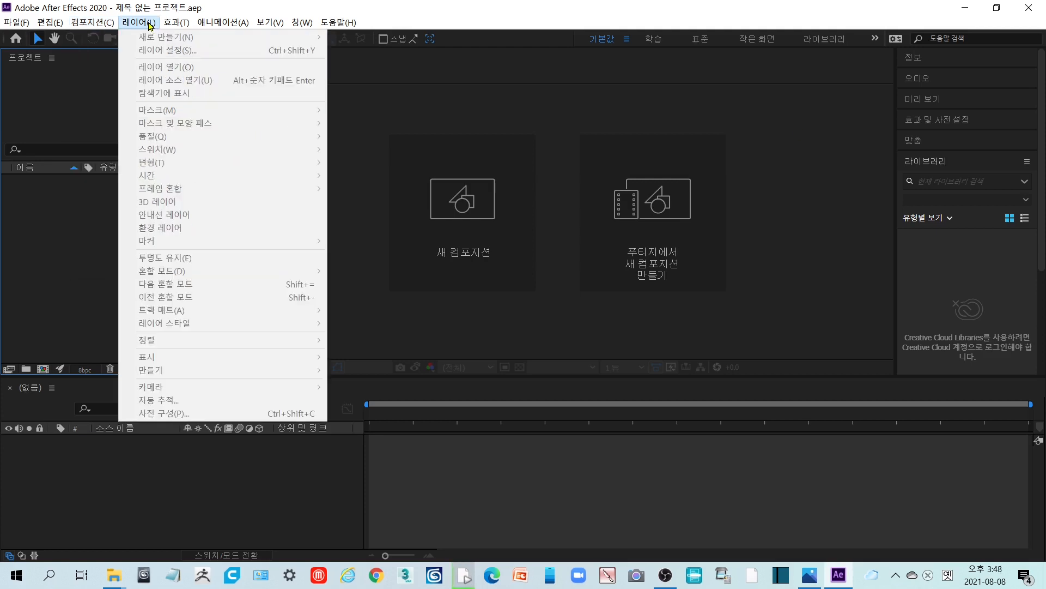
mouse_move(171, 24)
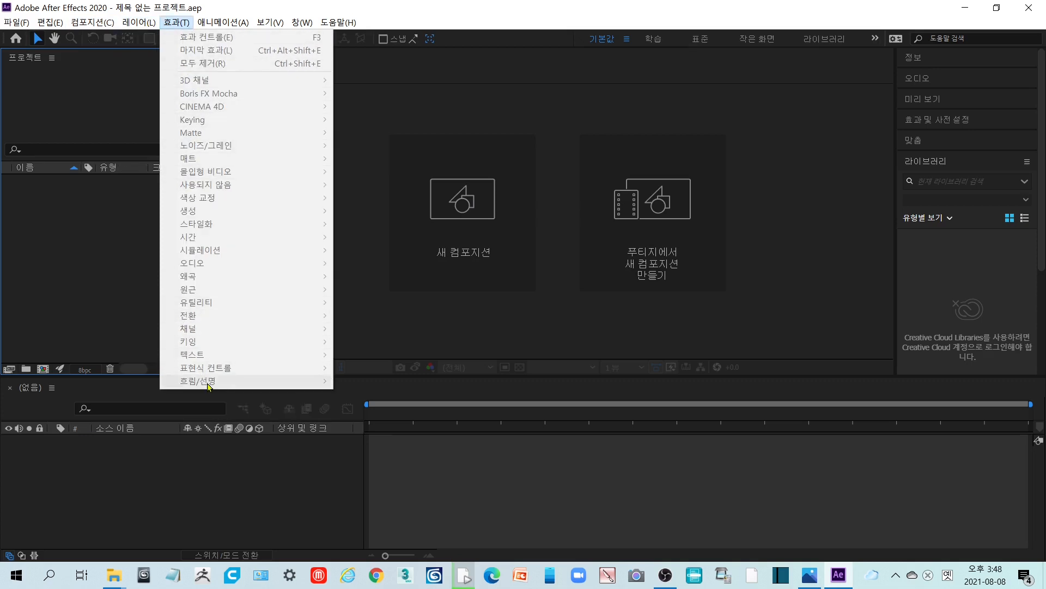
mouse_move(280, 22)
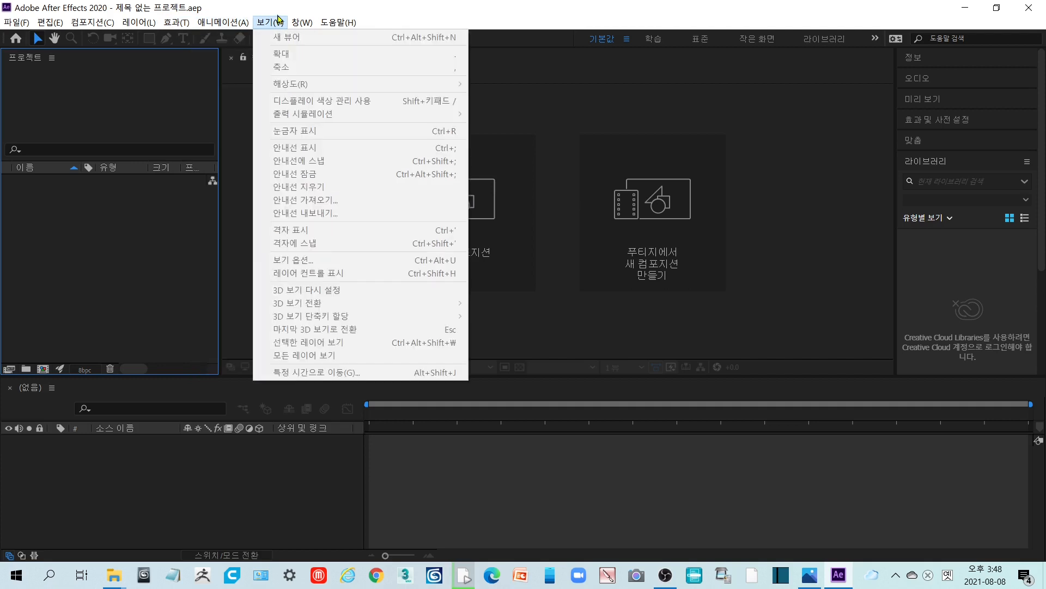
mouse_move(347, 26)
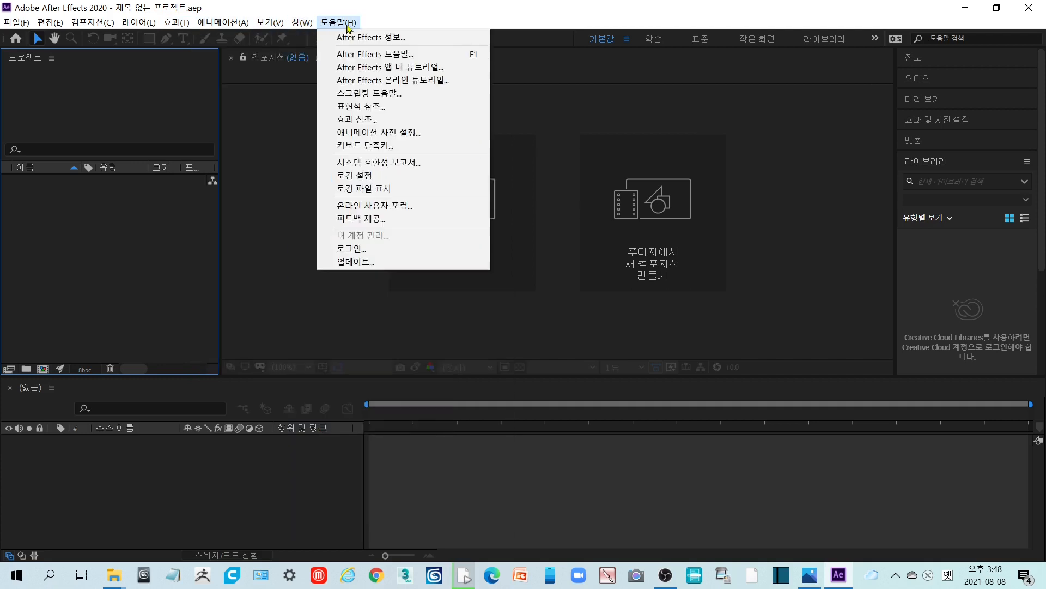
click(646, 3)
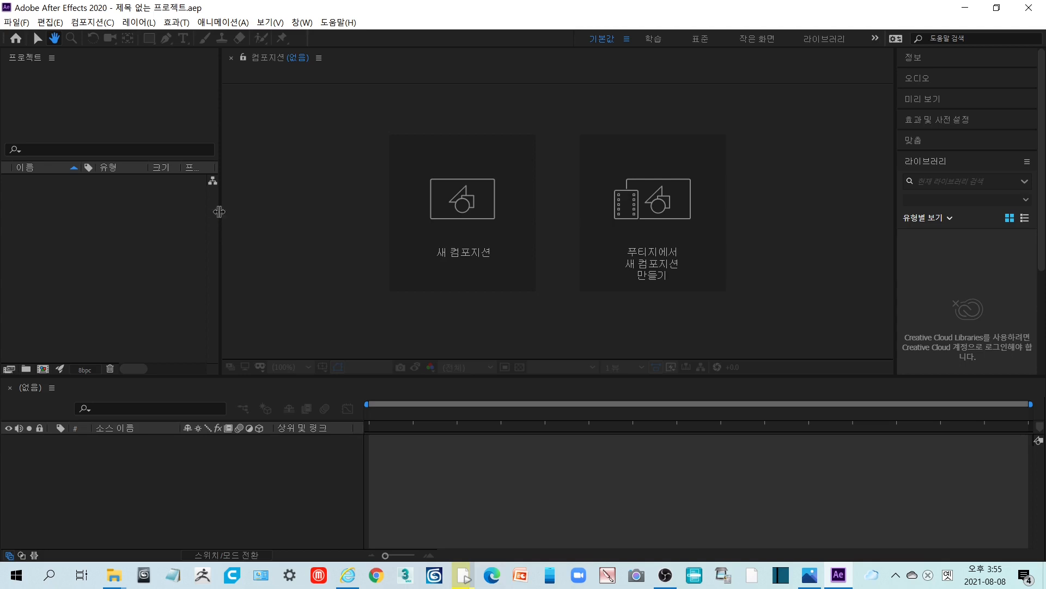
Step: Widen the Project panel and the panel group that holds Info, Audio and Libraries
drag(219, 211, 241, 215)
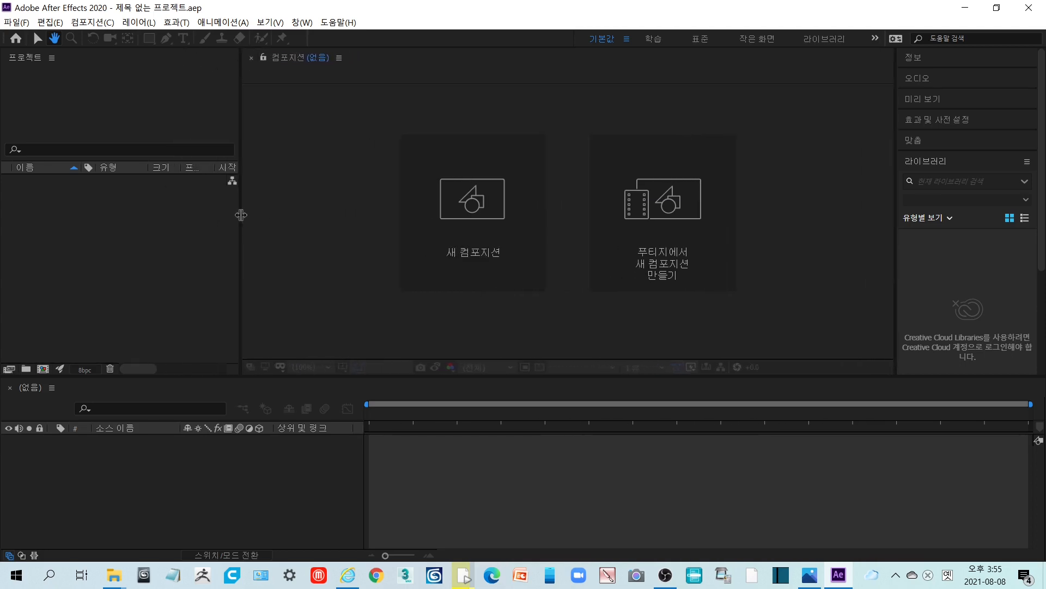
drag(894, 299, 826, 299)
click(70, 97)
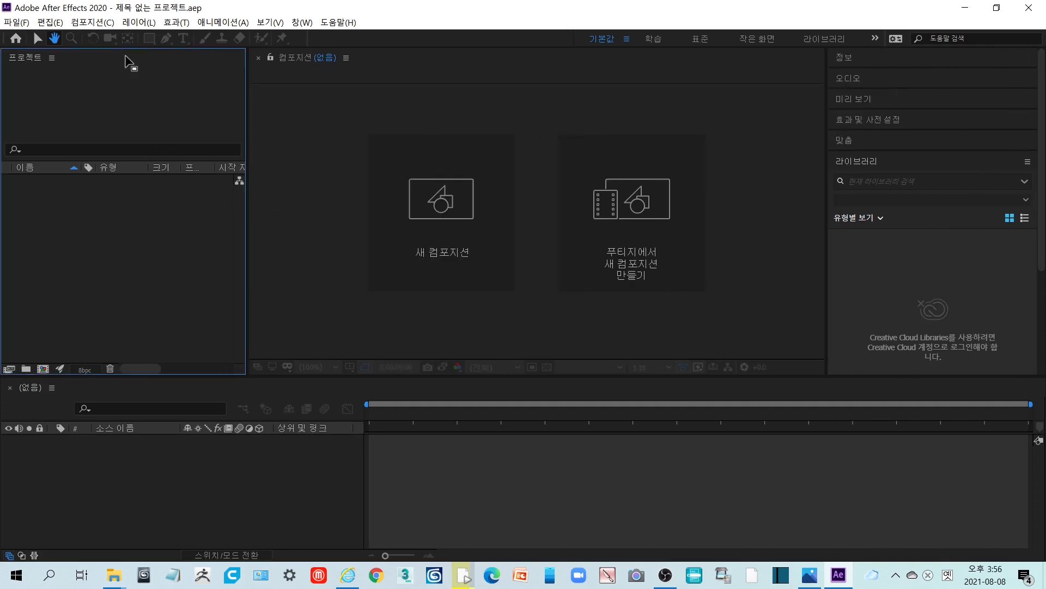
drag(125, 57, 303, 22)
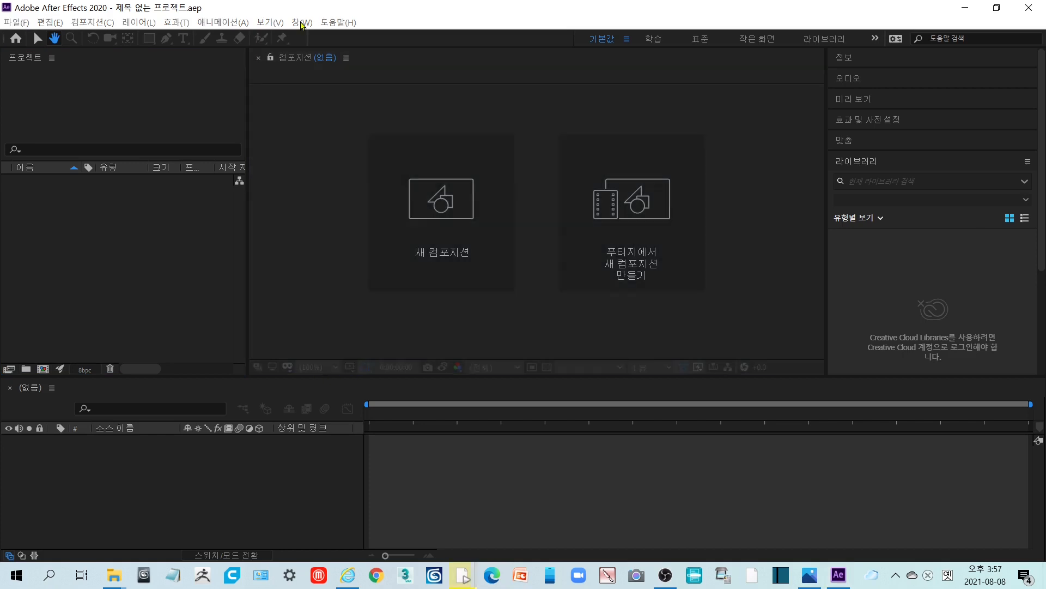
Step: Review the available workspaces, preview the Learn, Standard and Small Screen layouts, and return to the Default workspace
click(301, 23)
mouse_move(371, 39)
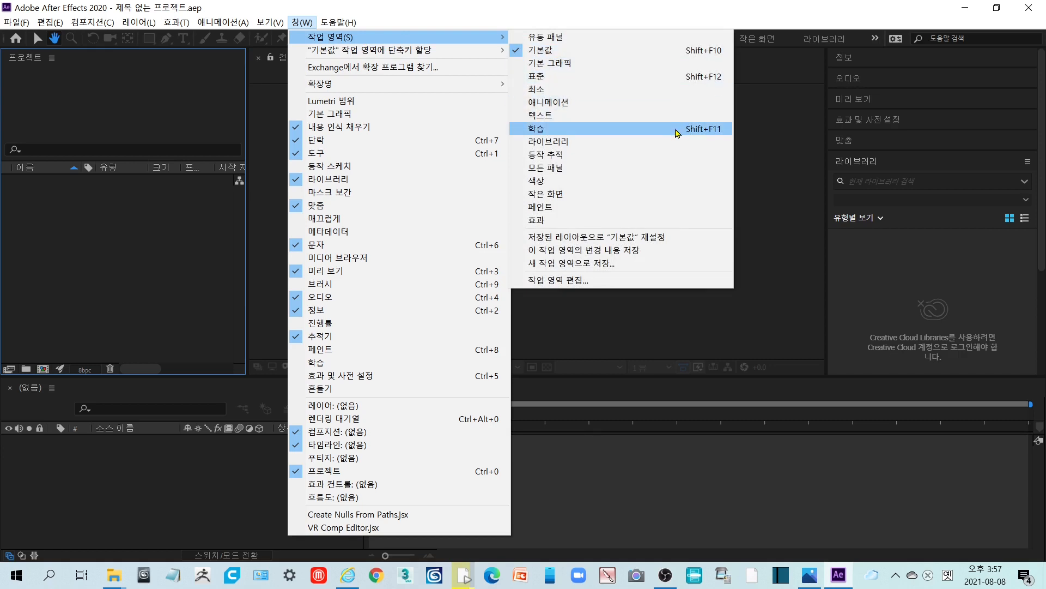
click(524, 7)
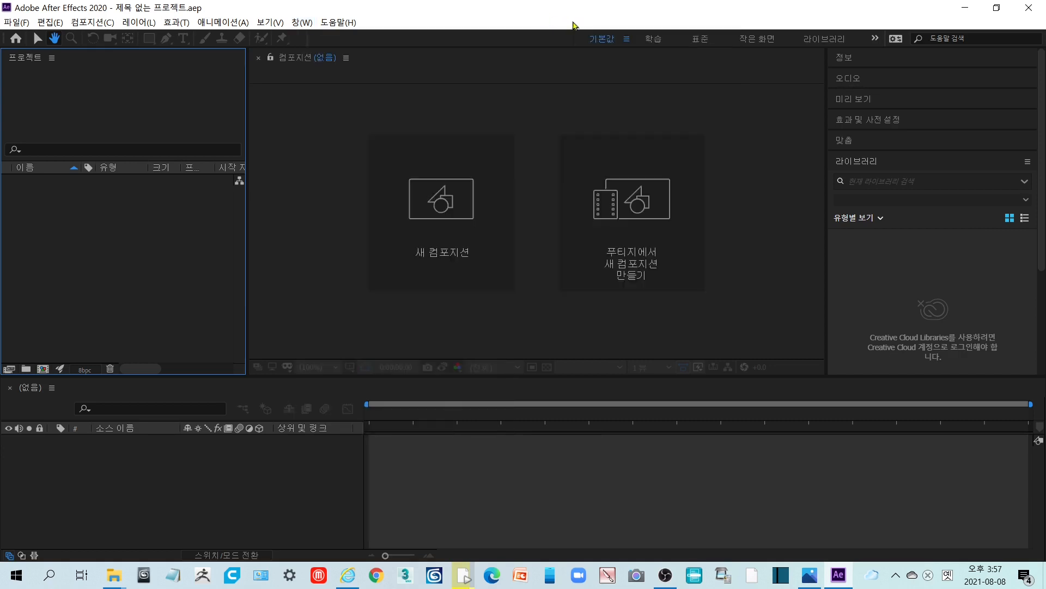
click(658, 40)
click(703, 40)
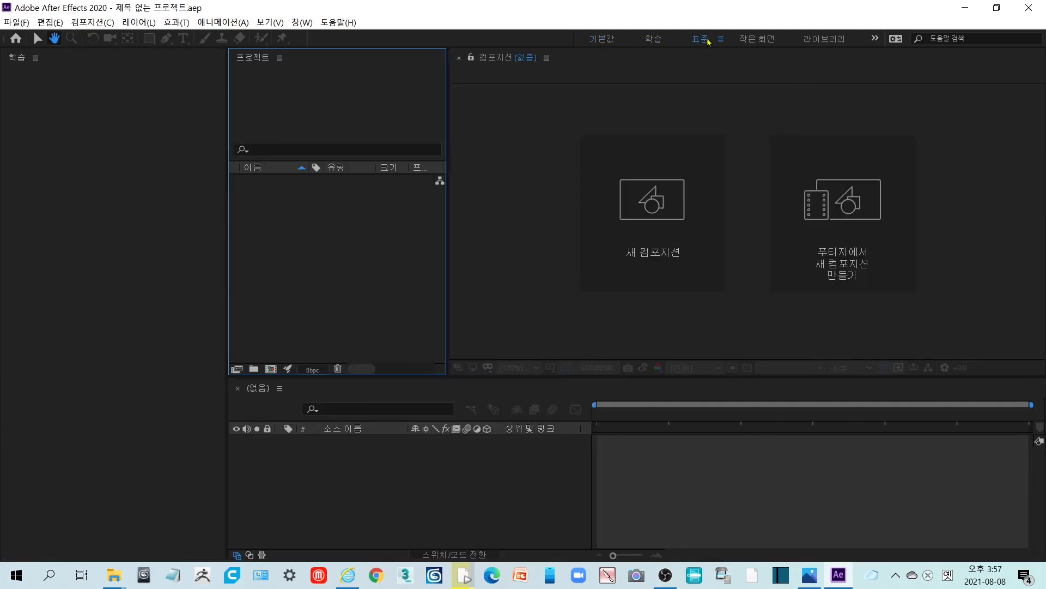
click(756, 39)
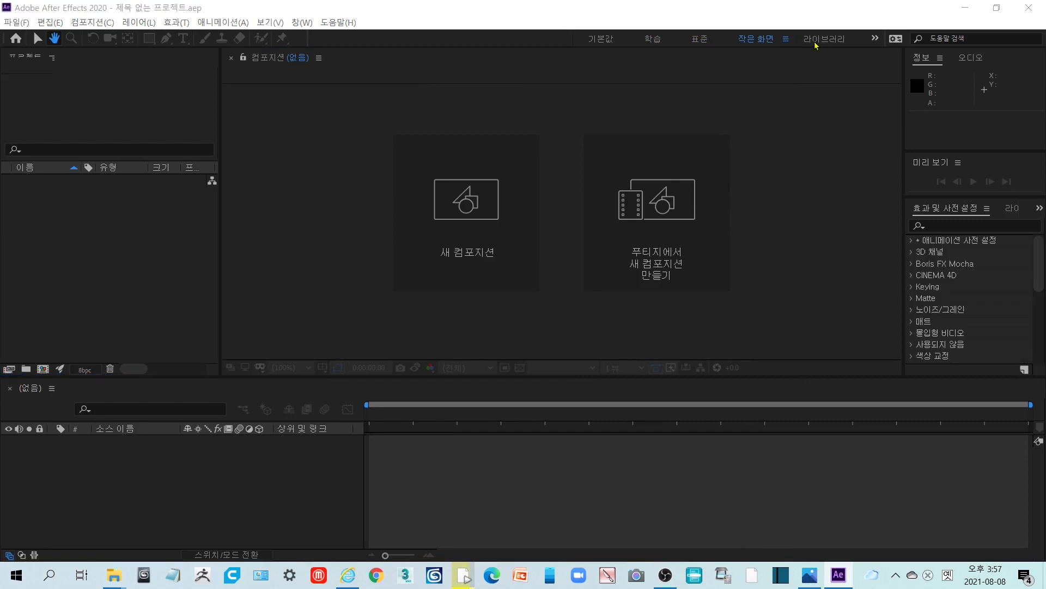
click(602, 39)
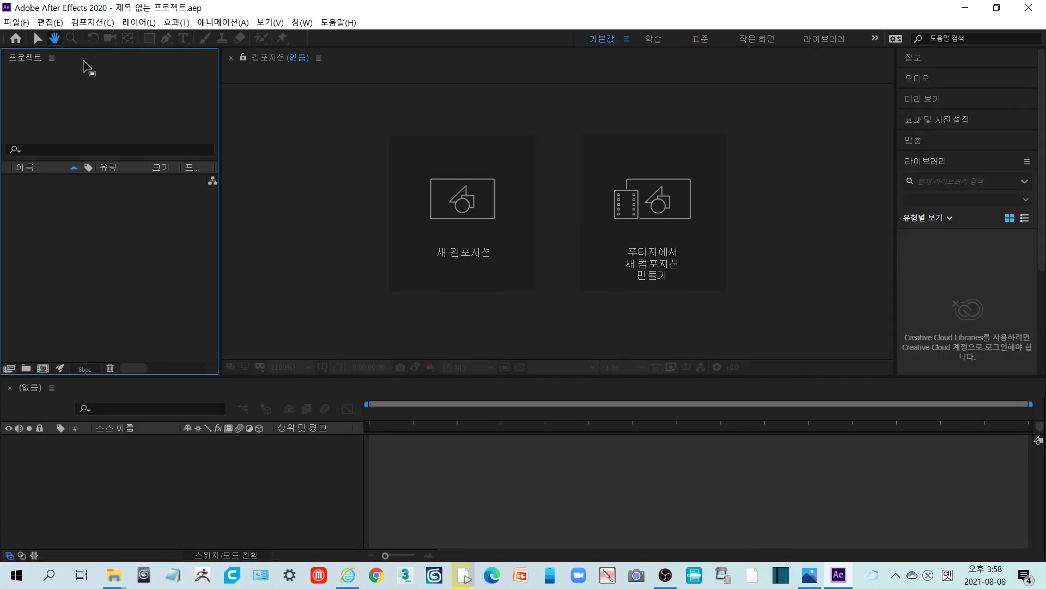
Step: Examine the Composition, Libraries, Character, Effects & Presets, Timeline and Project panels of the workspace
click(379, 64)
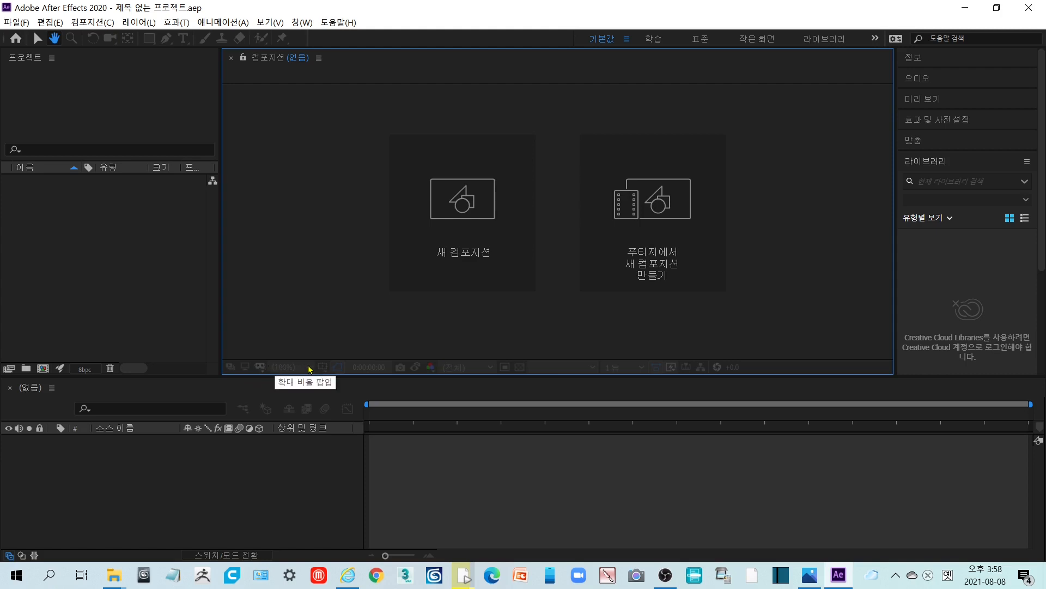
click(1023, 266)
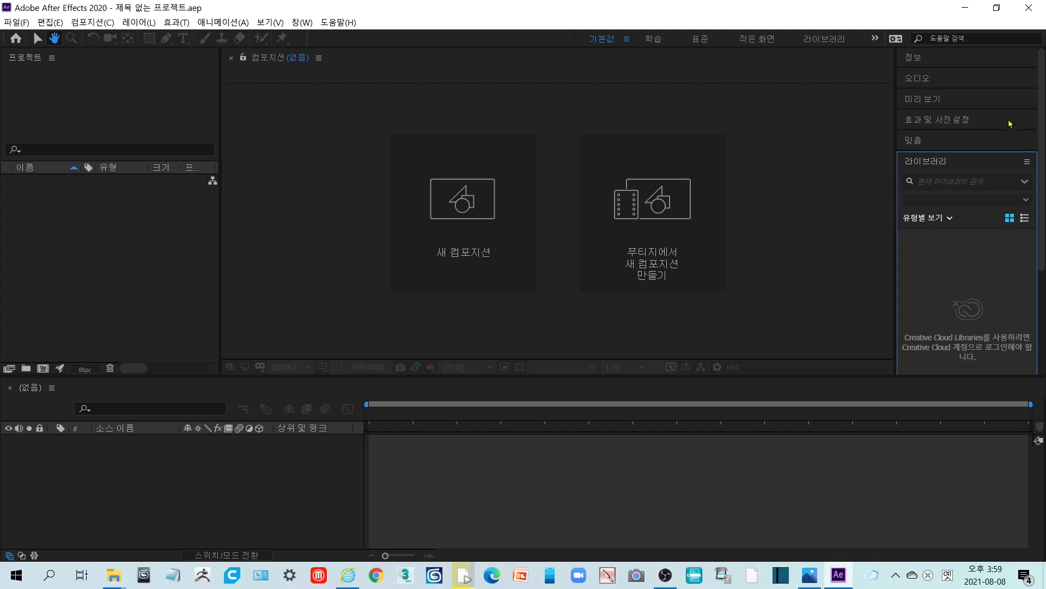
click(997, 161)
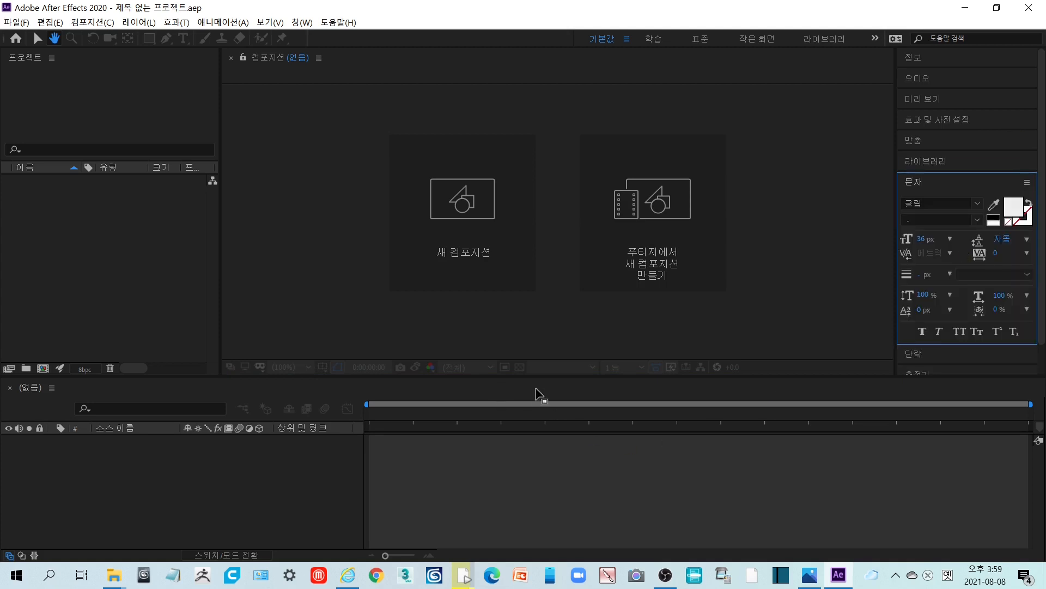
click(1010, 119)
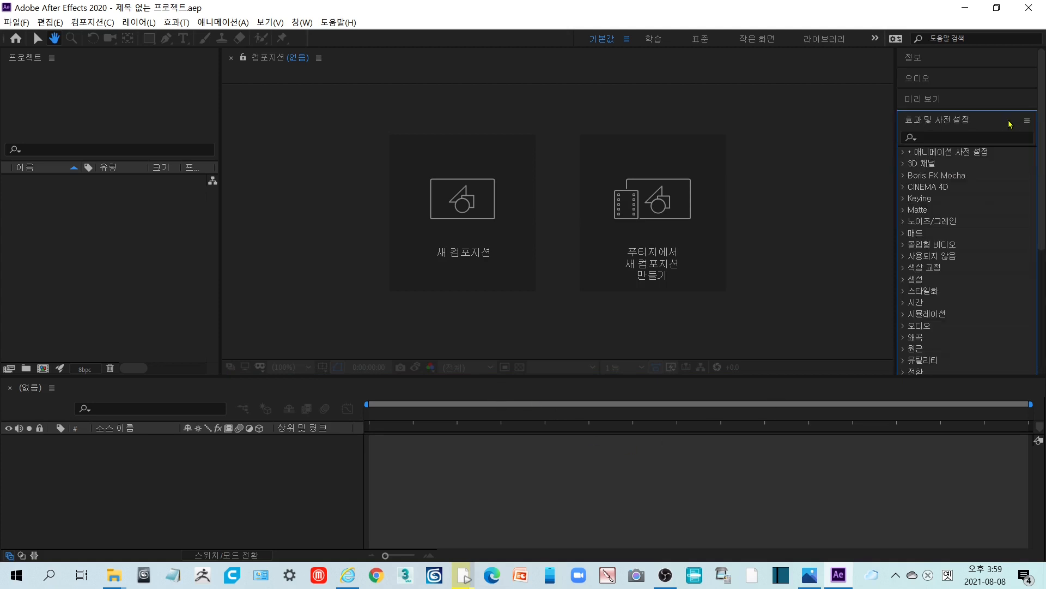
click(974, 98)
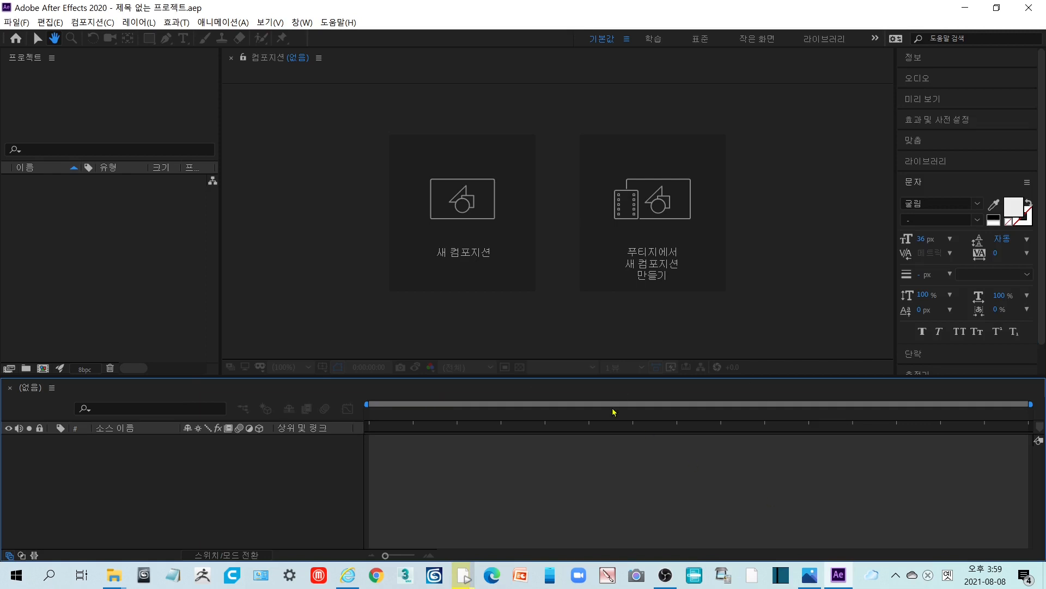
click(178, 283)
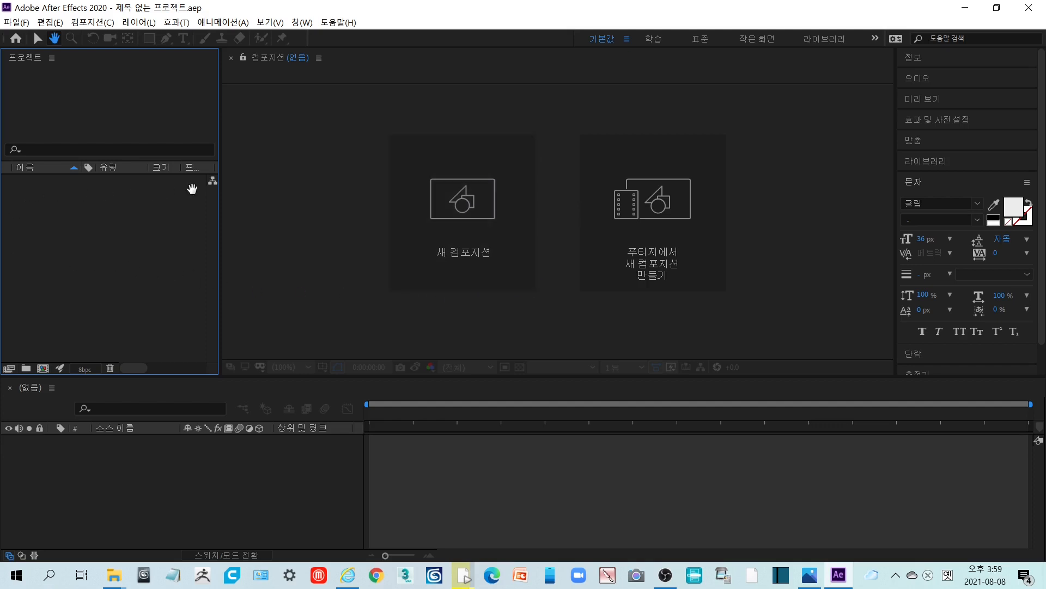
Step: Start a new composition and look through the available presets, keeping HDTV 1080 29.97
click(109, 24)
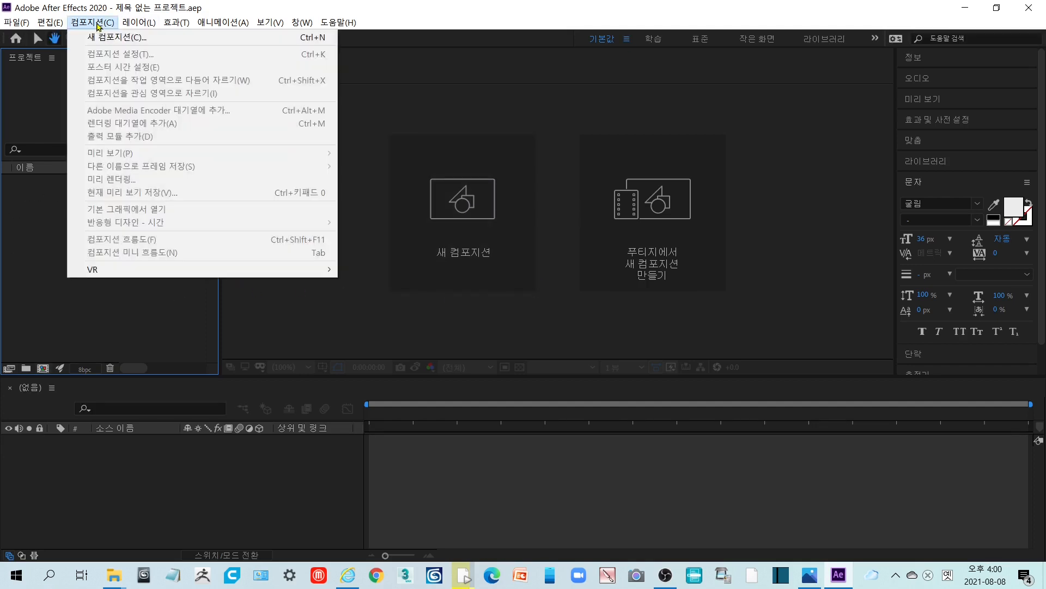
click(102, 36)
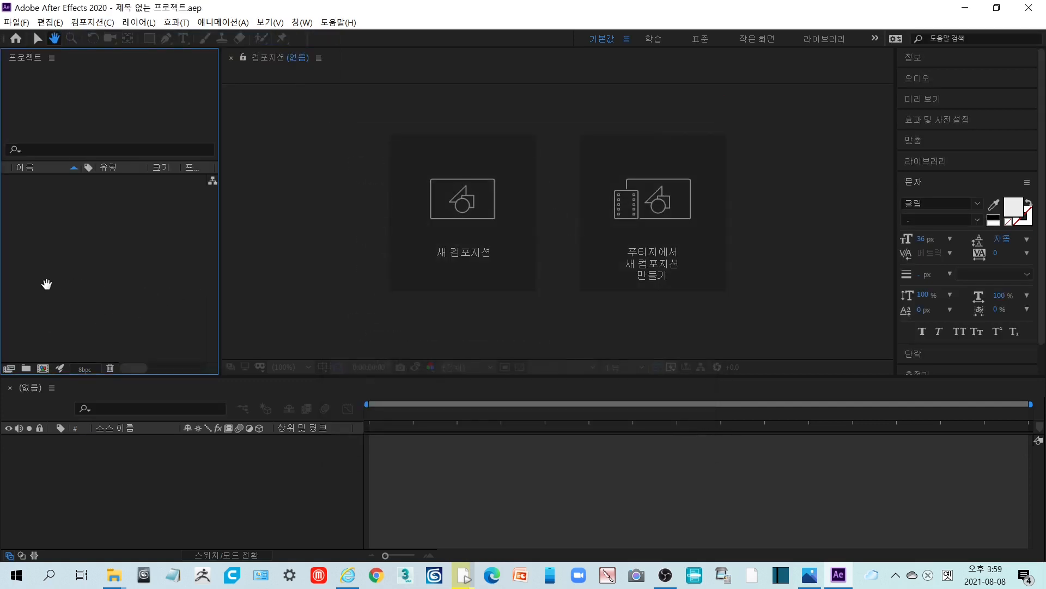
click(43, 369)
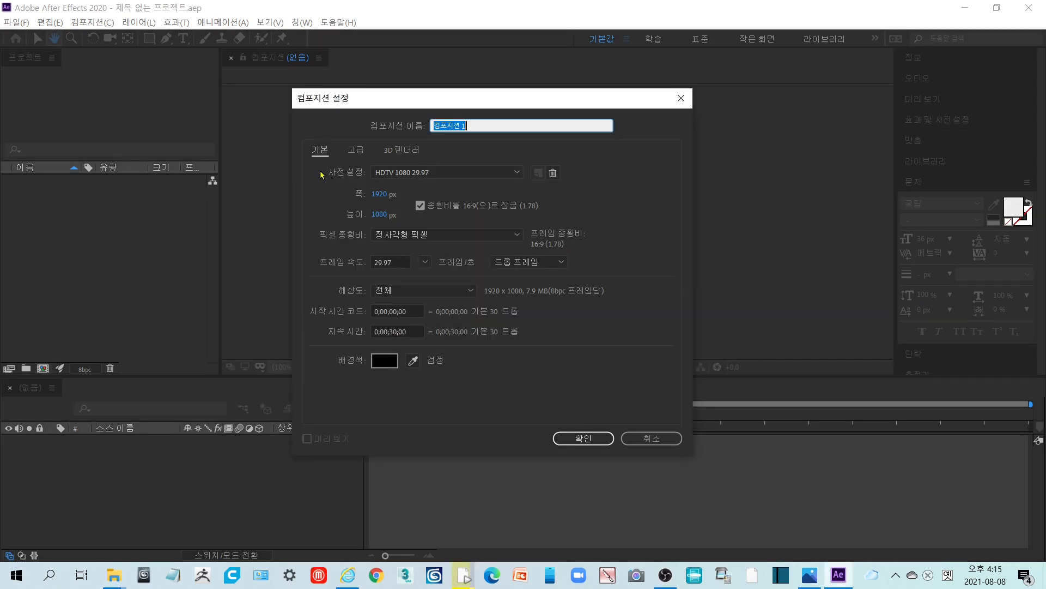
click(516, 173)
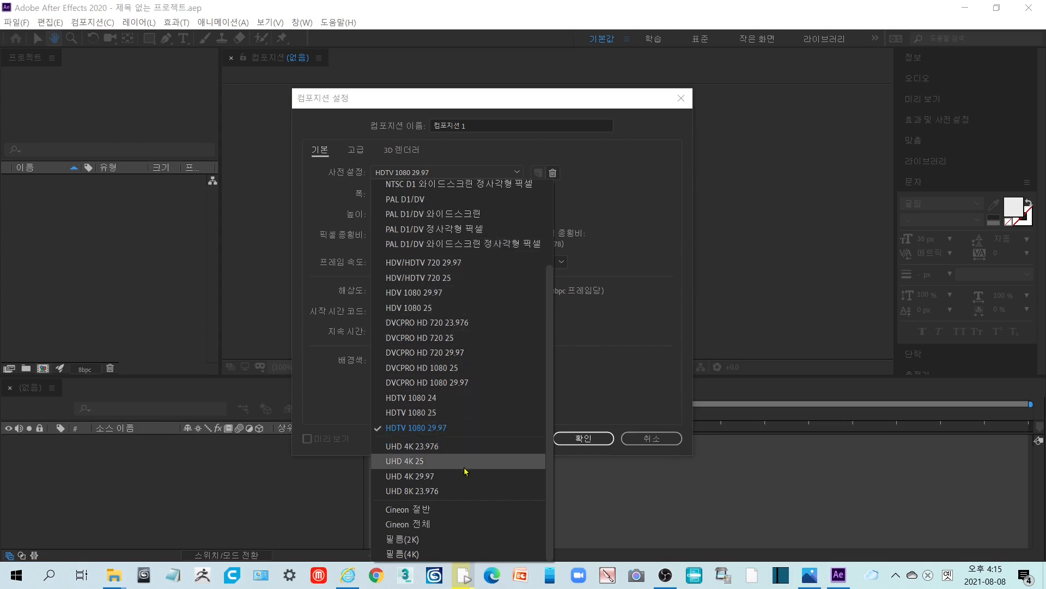
click(623, 399)
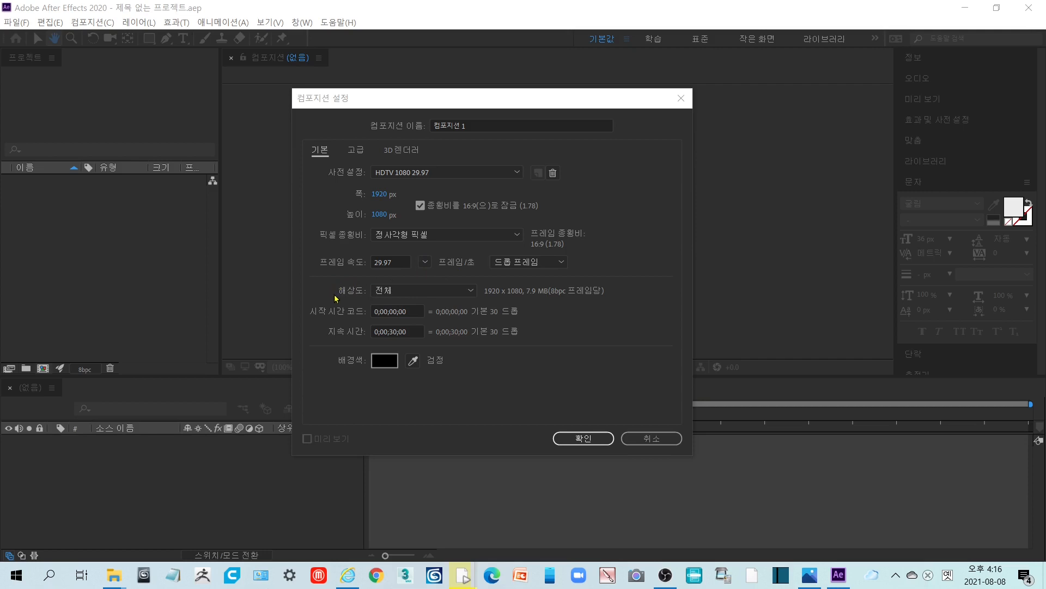
Step: Give the new composition a duration of 0;04;59;28 and a white background, and create it
click(398, 331)
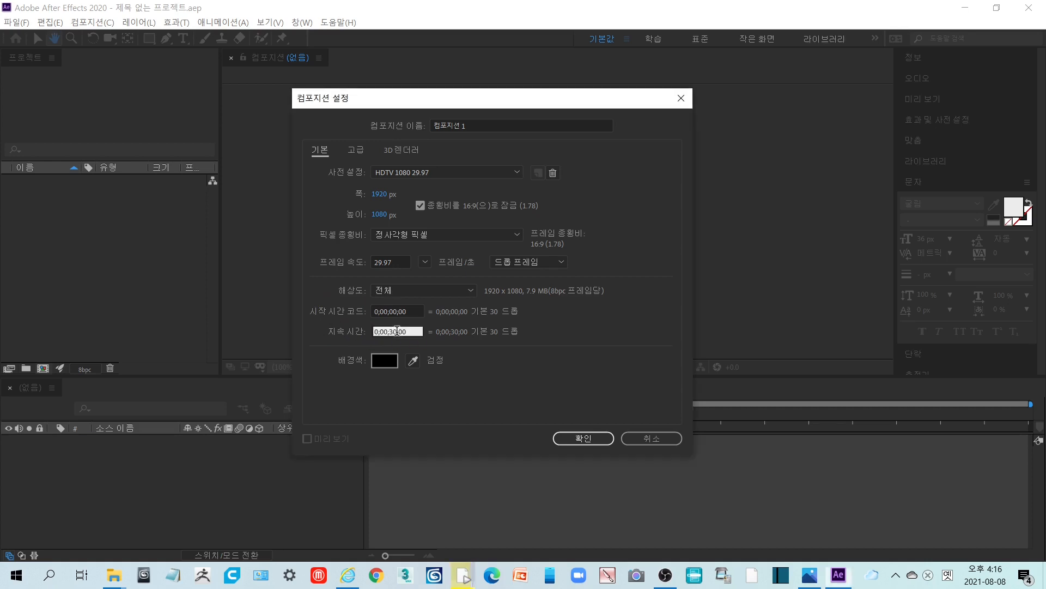
drag(397, 331, 390, 333)
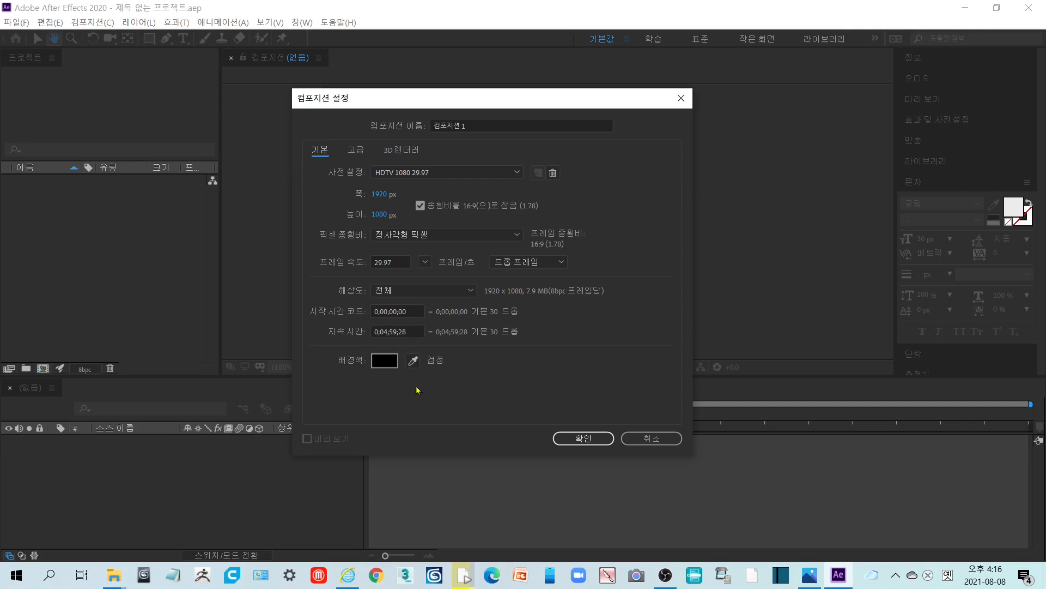
click(387, 362)
mouse_move(386, 358)
mouse_down()
mouse_move(311, 206)
mouse_move(268, 175)
mouse_up()
click(646, 198)
click(584, 436)
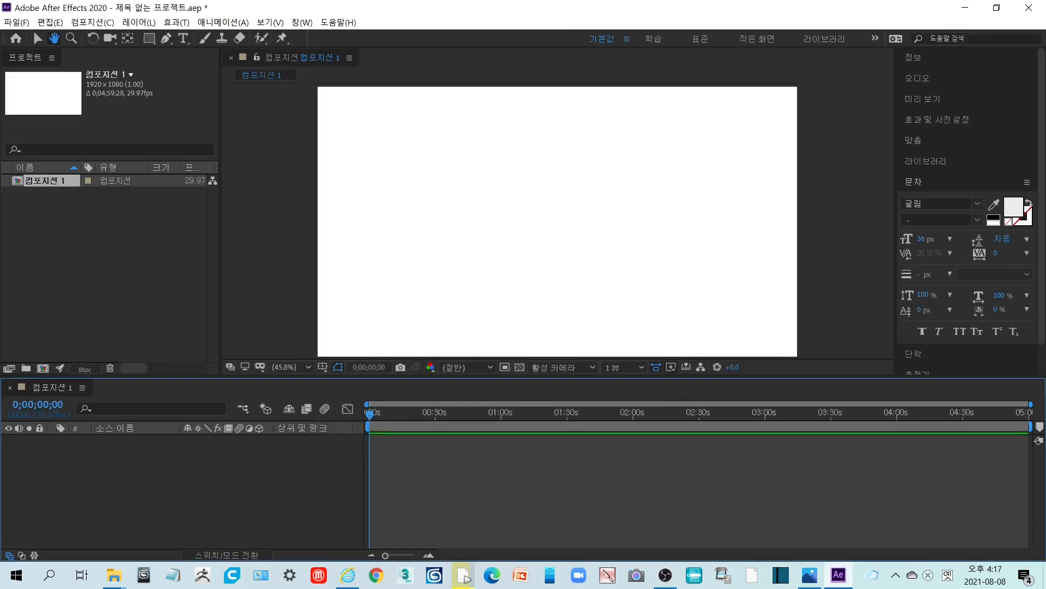
Step: Review the settings of the new composition without changing them
click(465, 575)
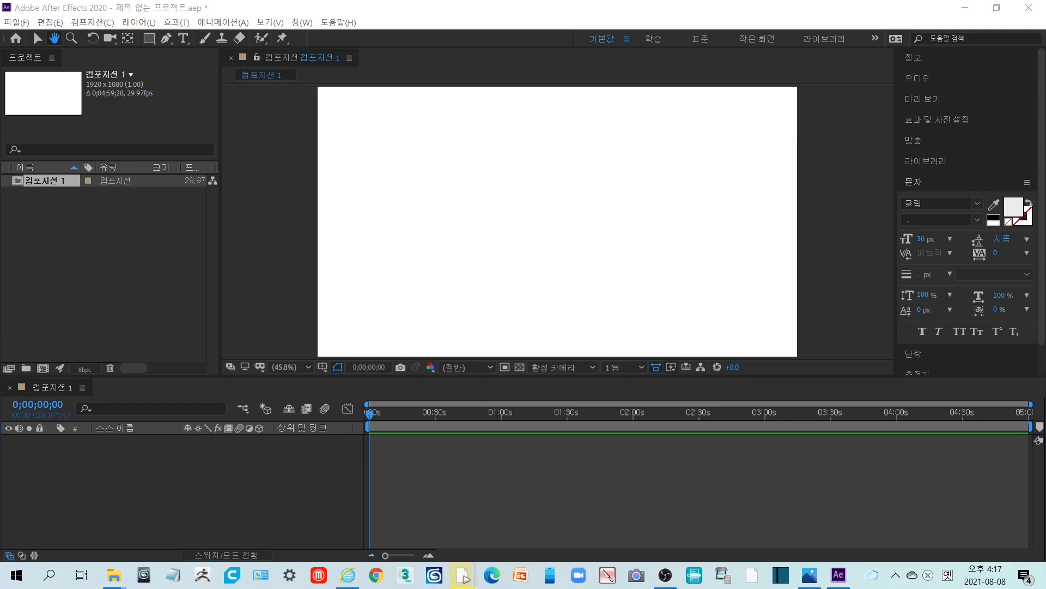
click(525, 488)
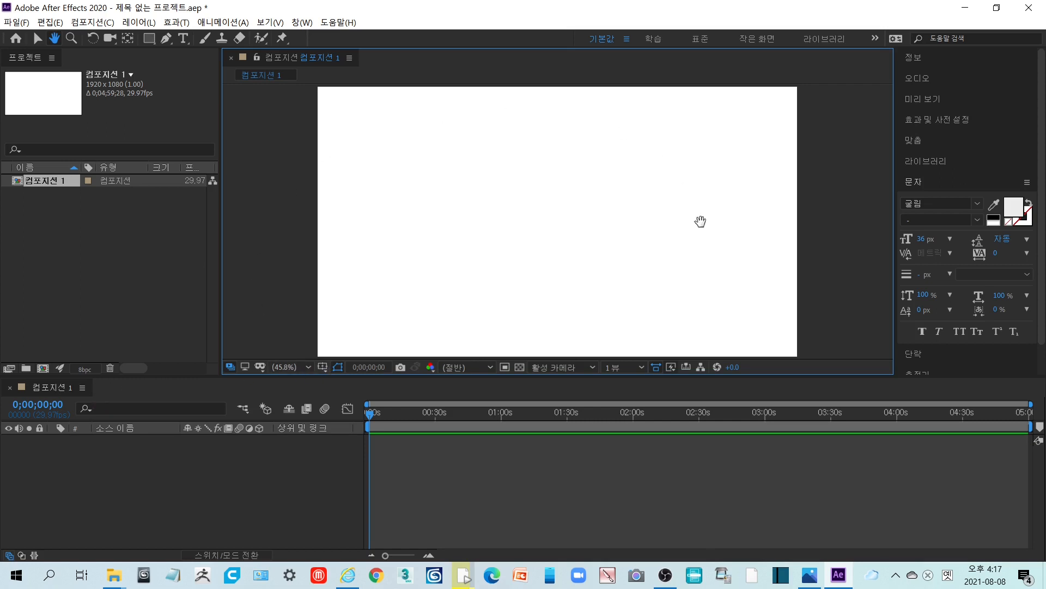
click(289, 391)
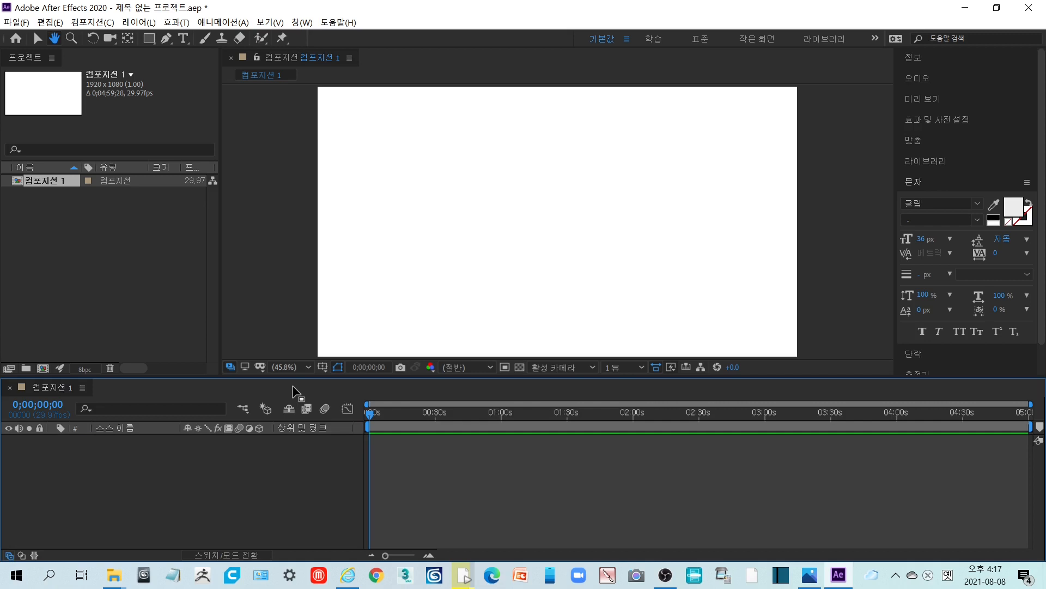
key(ctrl+k)
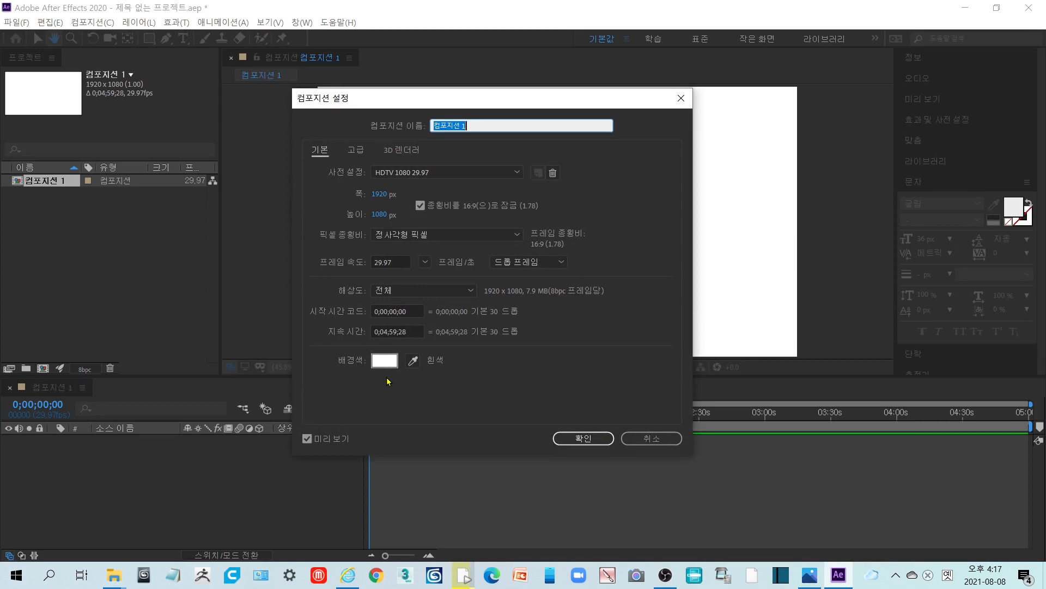
click(652, 438)
Step: Look through the file import options available for the project
click(17, 23)
mouse_move(31, 38)
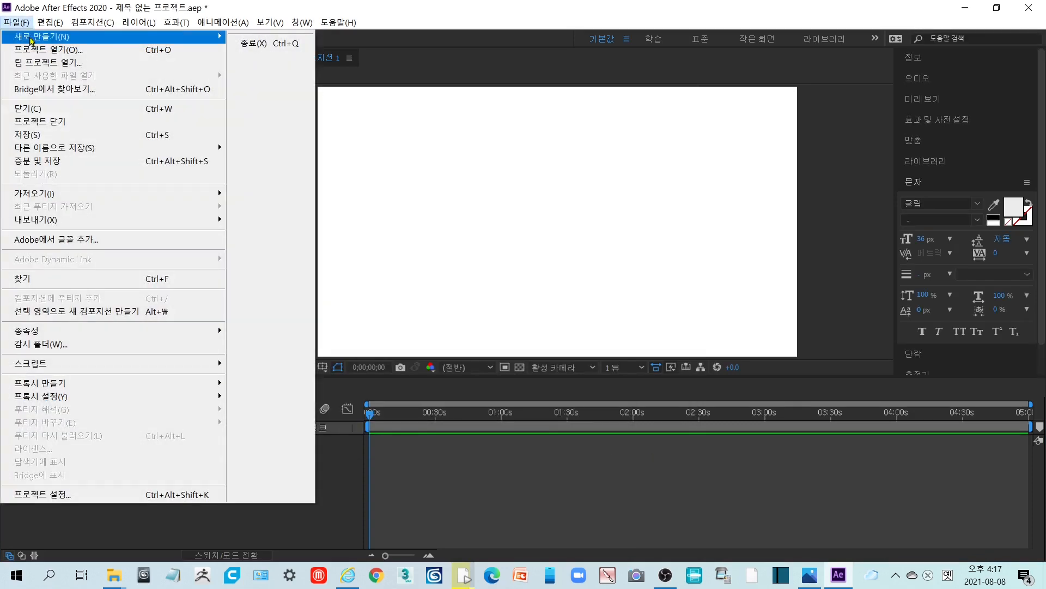
mouse_move(137, 193)
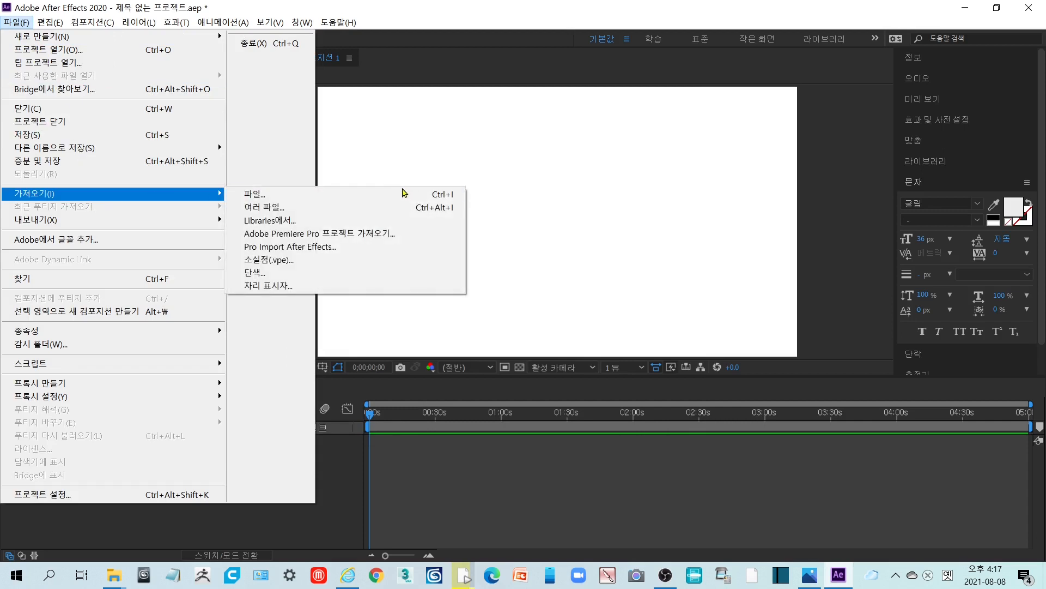
click(431, 169)
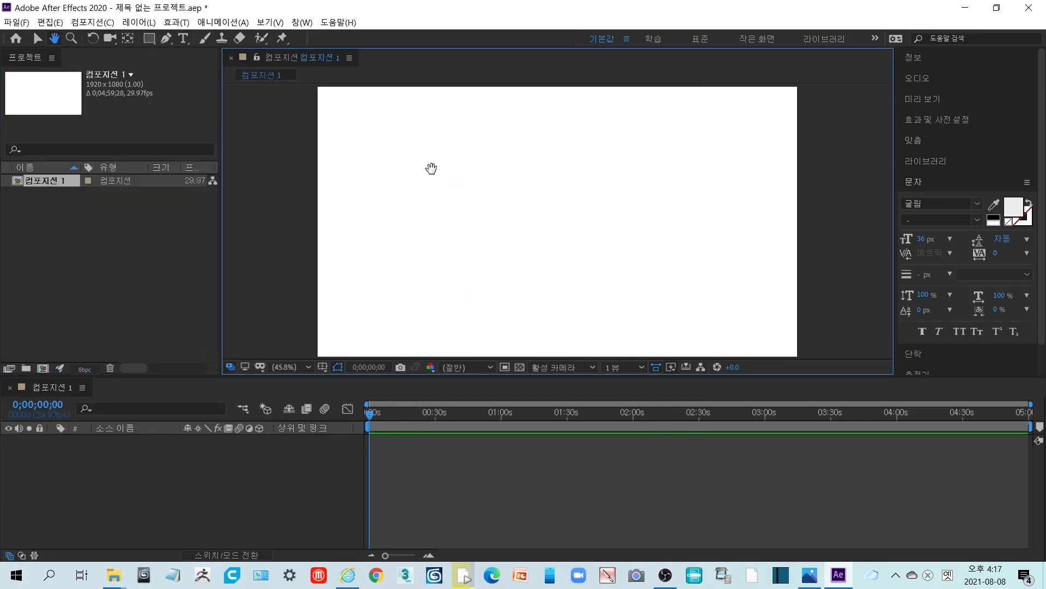
Step: Import all photos, videos and audio files from the FamilyMovie20200808 folder into the project as footage
click(115, 256)
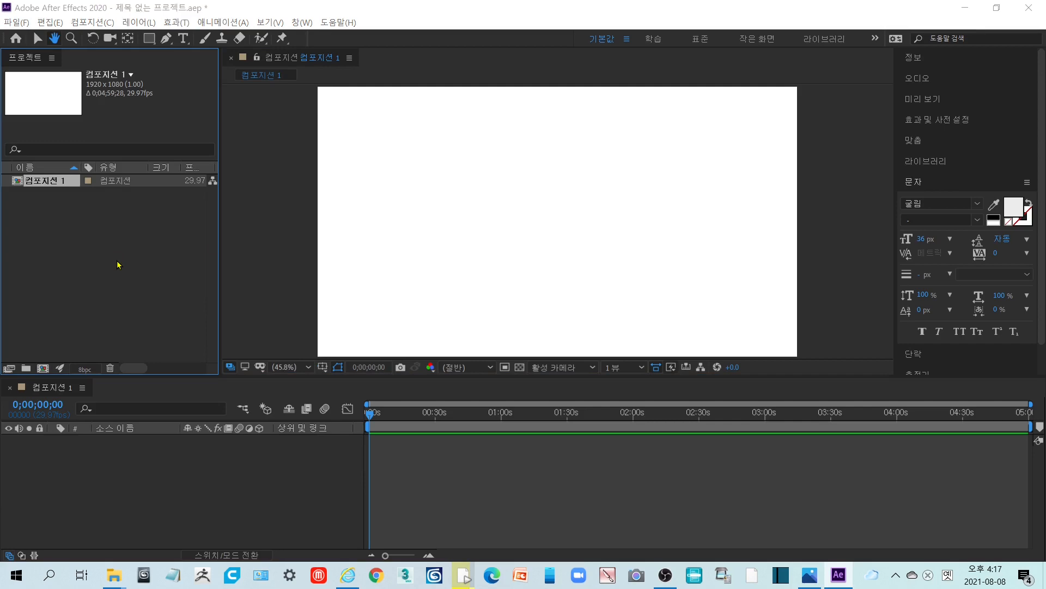
double_click(117, 265)
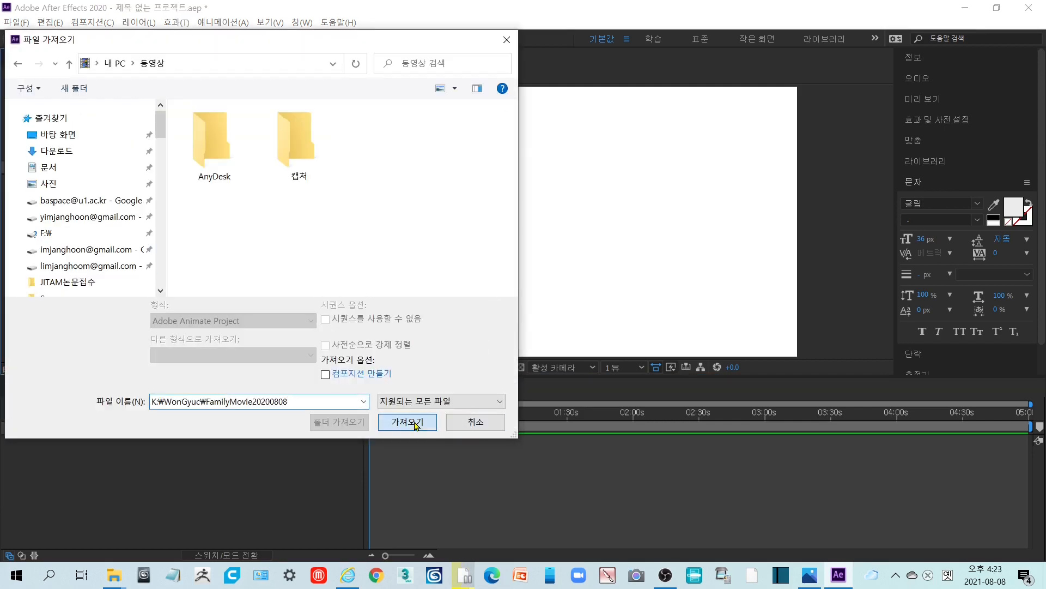
click(414, 423)
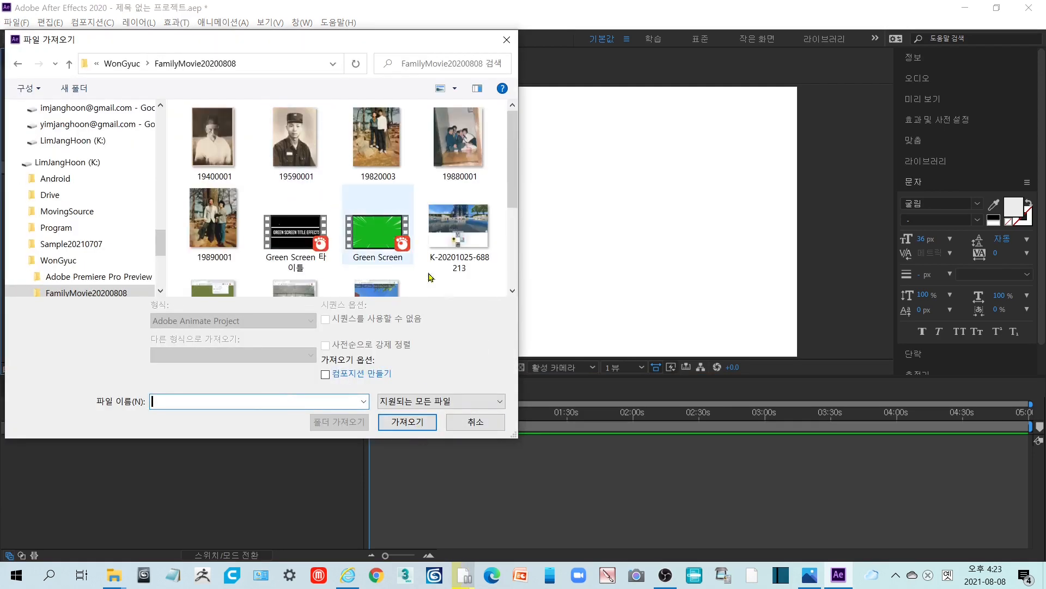
drag(513, 434, 718, 532)
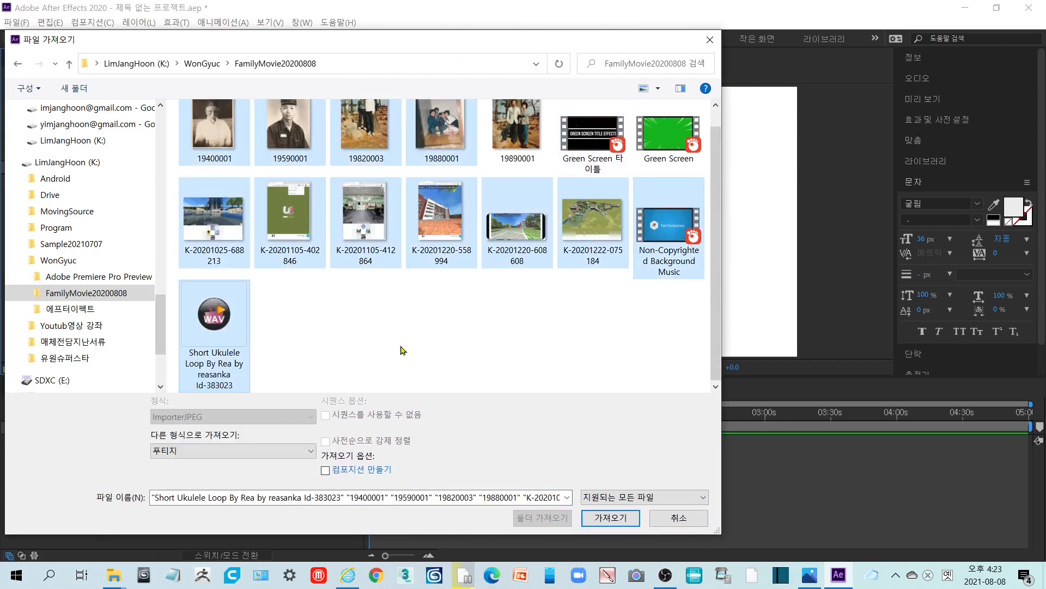
ctrl+click(686, 167)
ctrl+click(602, 160)
ctrl+click(528, 158)
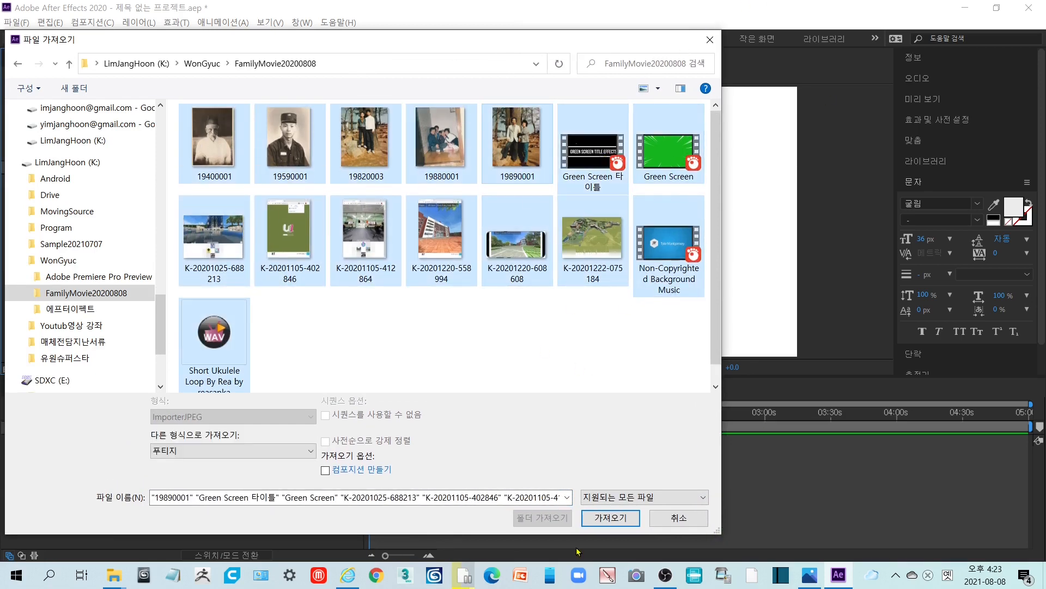
key(ctrl+a)
click(610, 517)
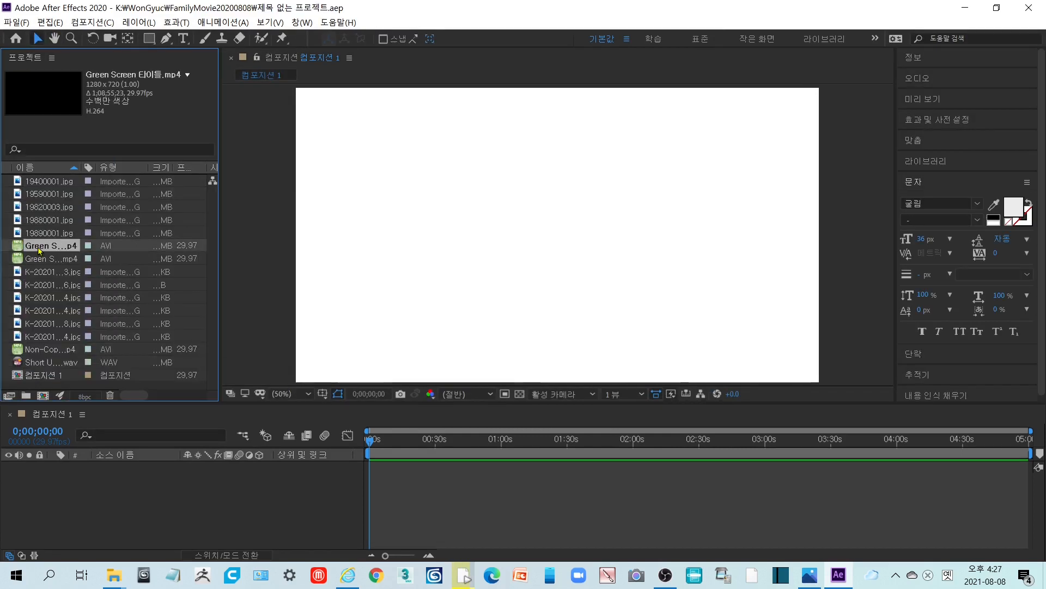
click(39, 263)
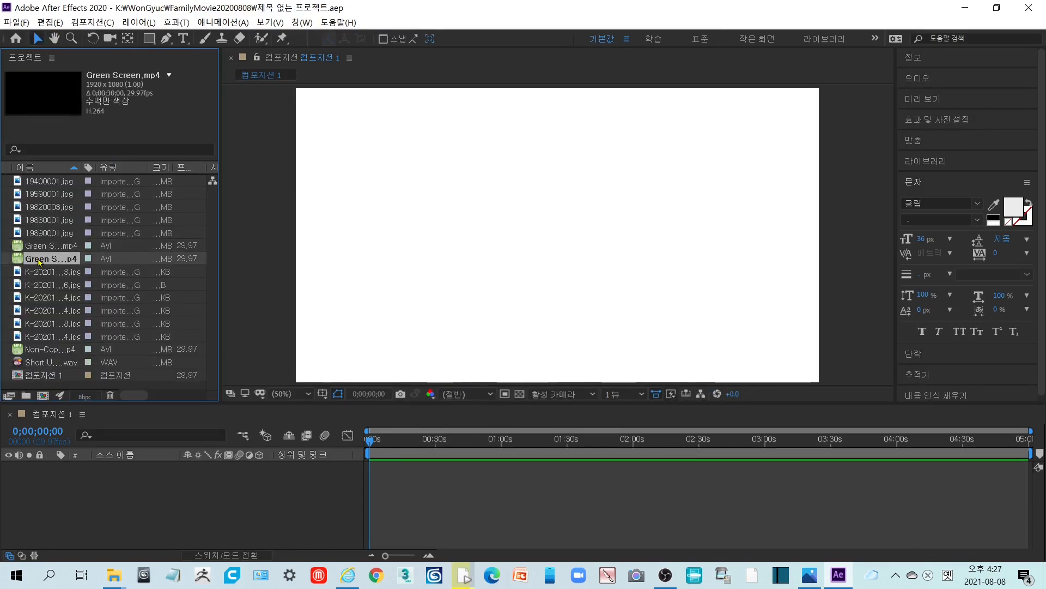
click(41, 248)
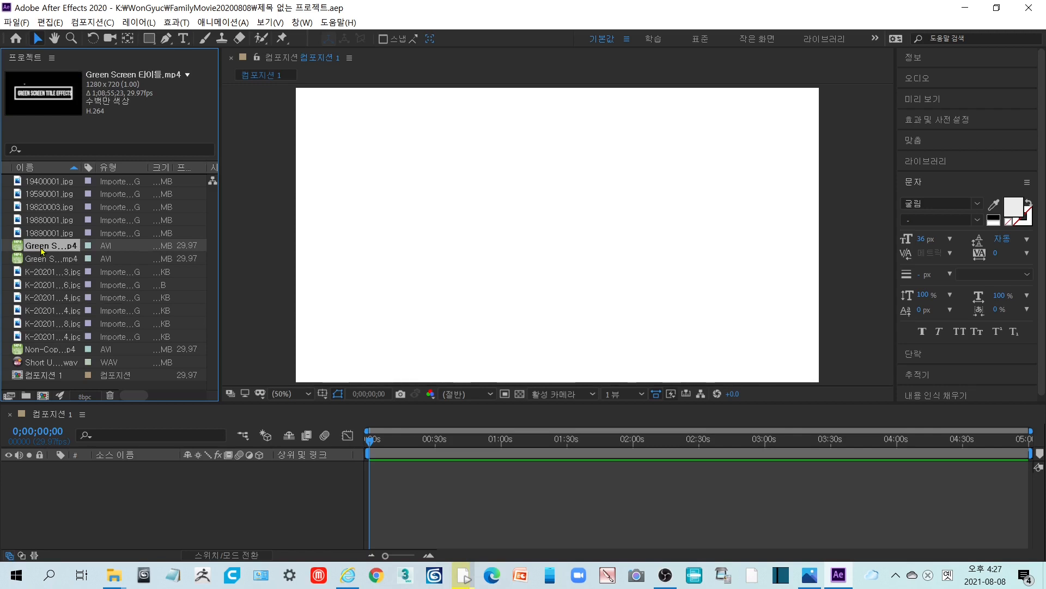
click(43, 260)
click(44, 273)
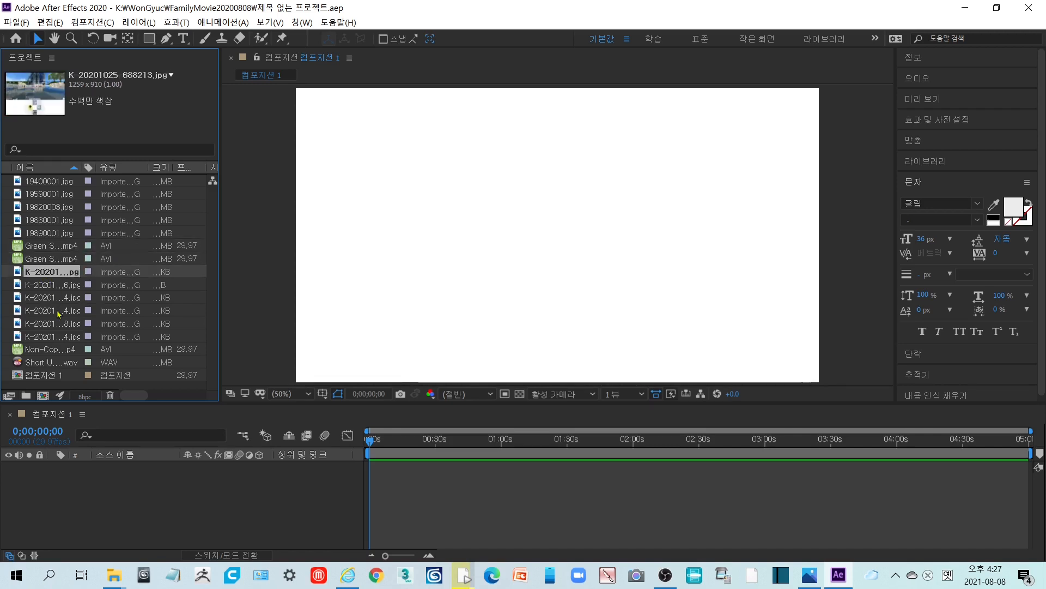
click(55, 246)
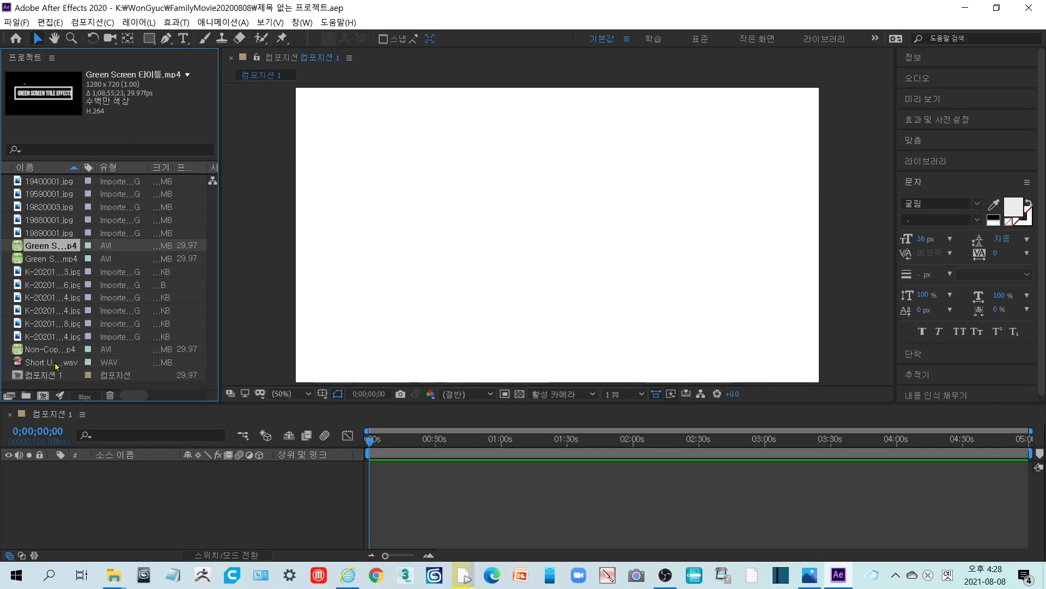
click(116, 361)
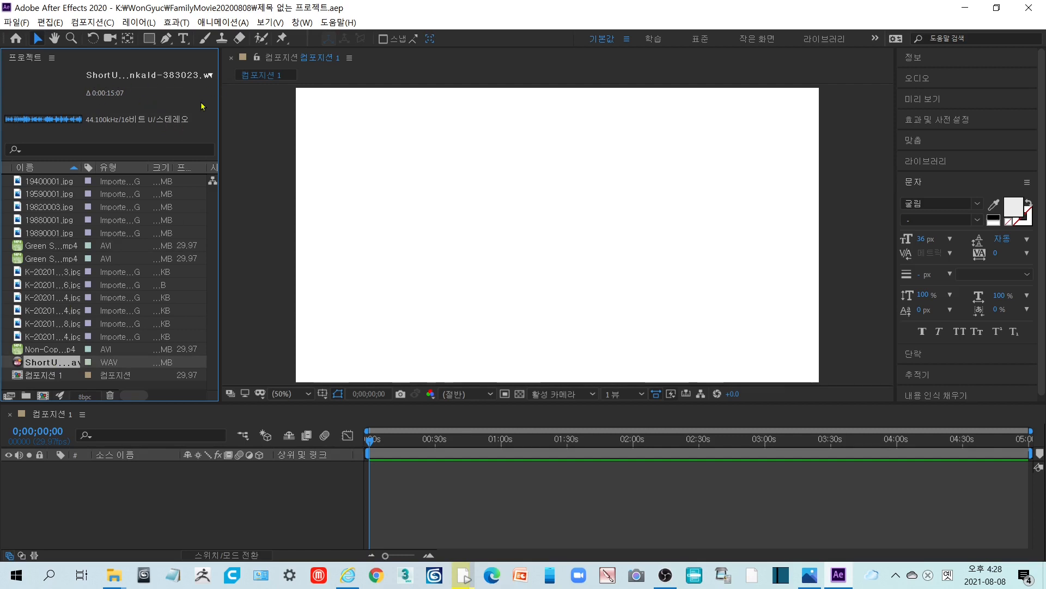
click(45, 245)
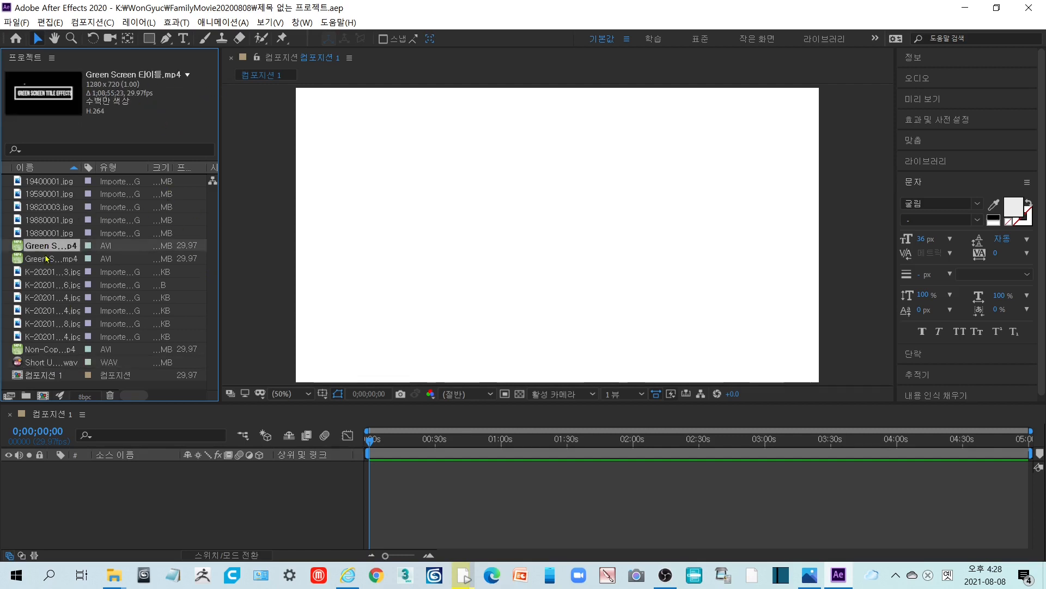
click(43, 260)
click(52, 348)
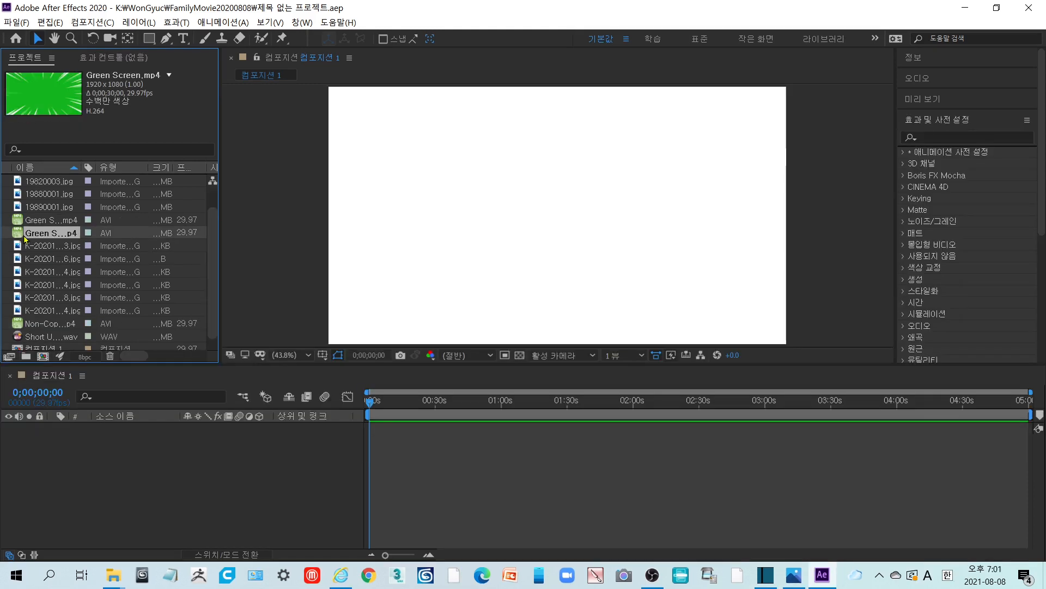
Step: Place Green Screen.mp4 near the centre of the composition and add the six K-2020 photos to the timeline, starting at about 47 seconds
drag(52, 233, 570, 199)
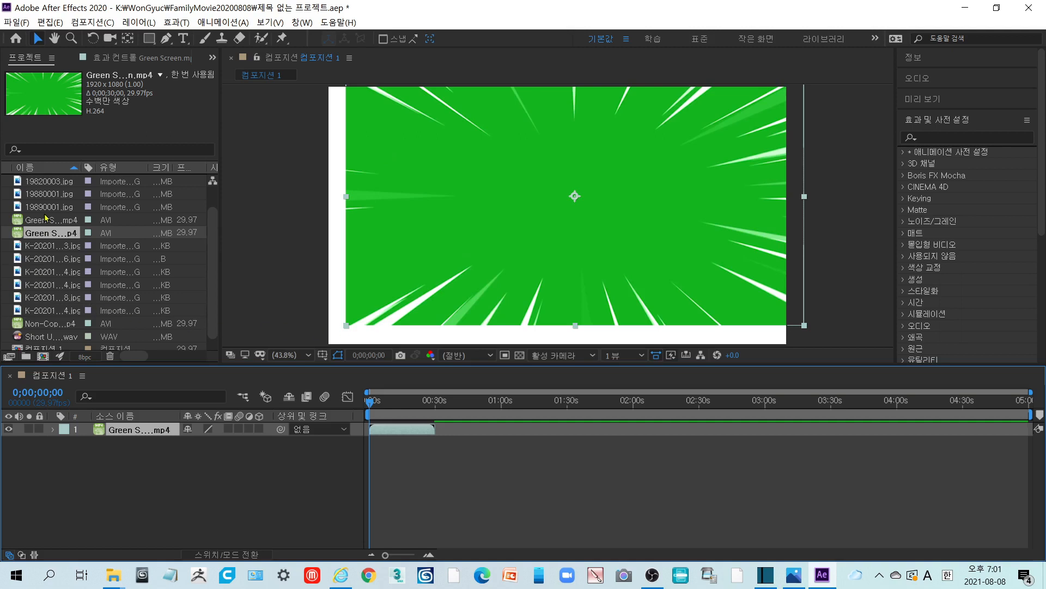
click(43, 247)
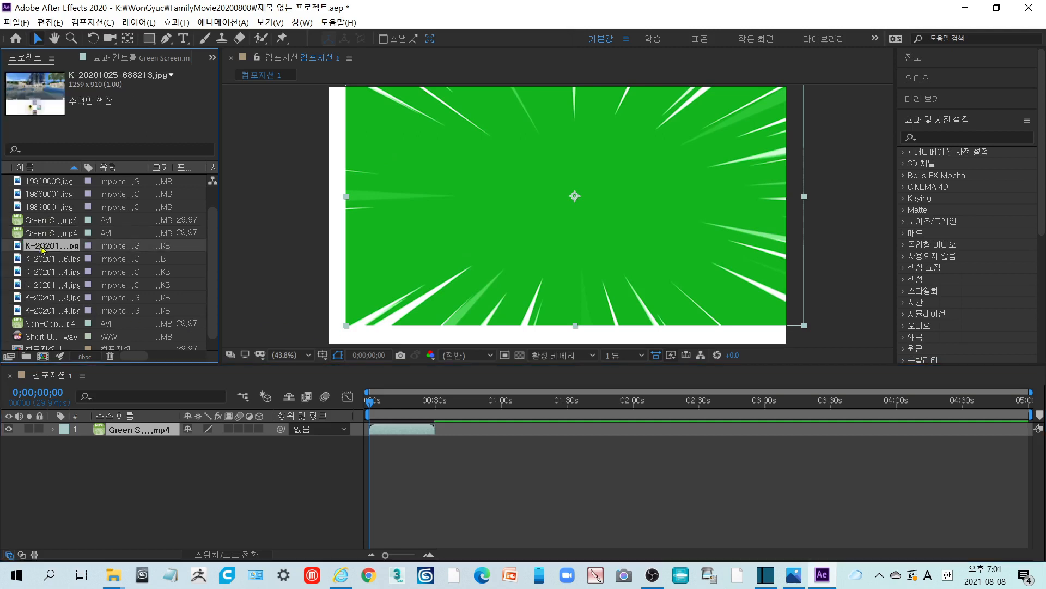
shift+click(48, 312)
drag(58, 252, 473, 423)
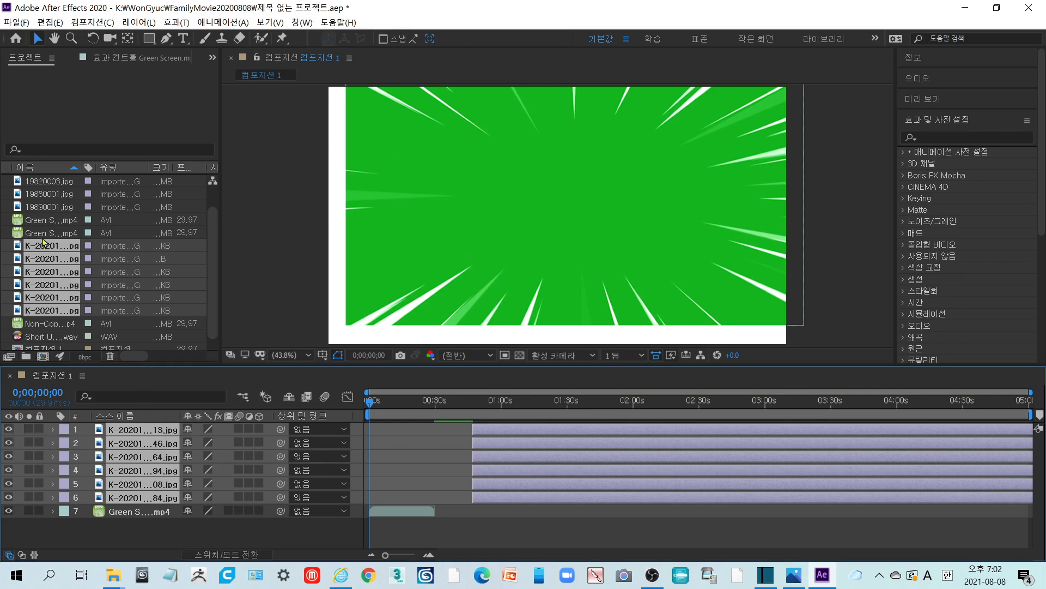
Step: Place the K-20201222-075184.jpg photo near the composition's centre and add the Short Ukulele Loop WAV file as an audio layer
click(49, 311)
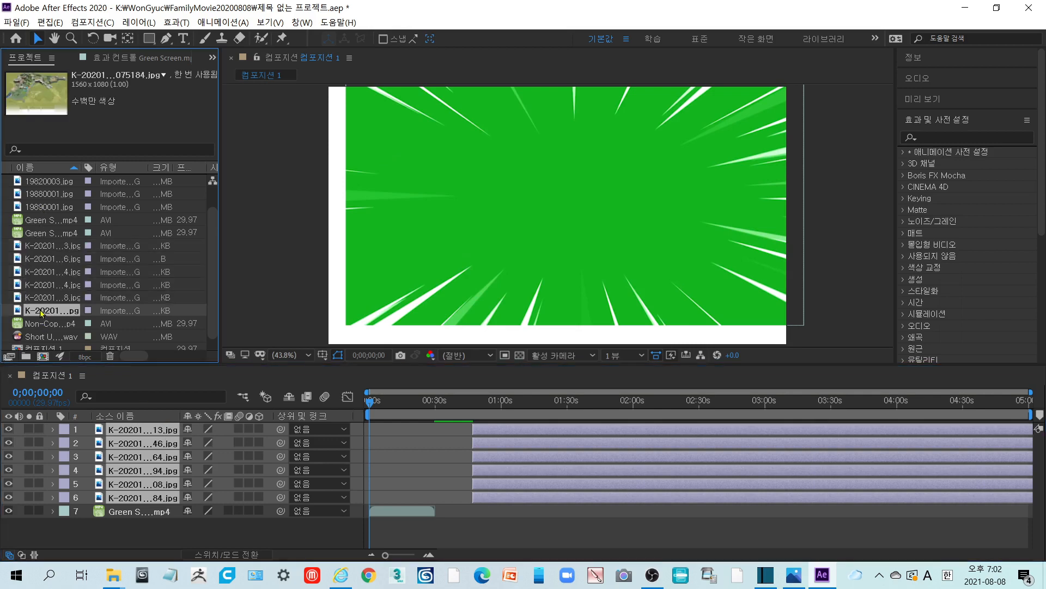
drag(42, 313, 571, 190)
click(42, 338)
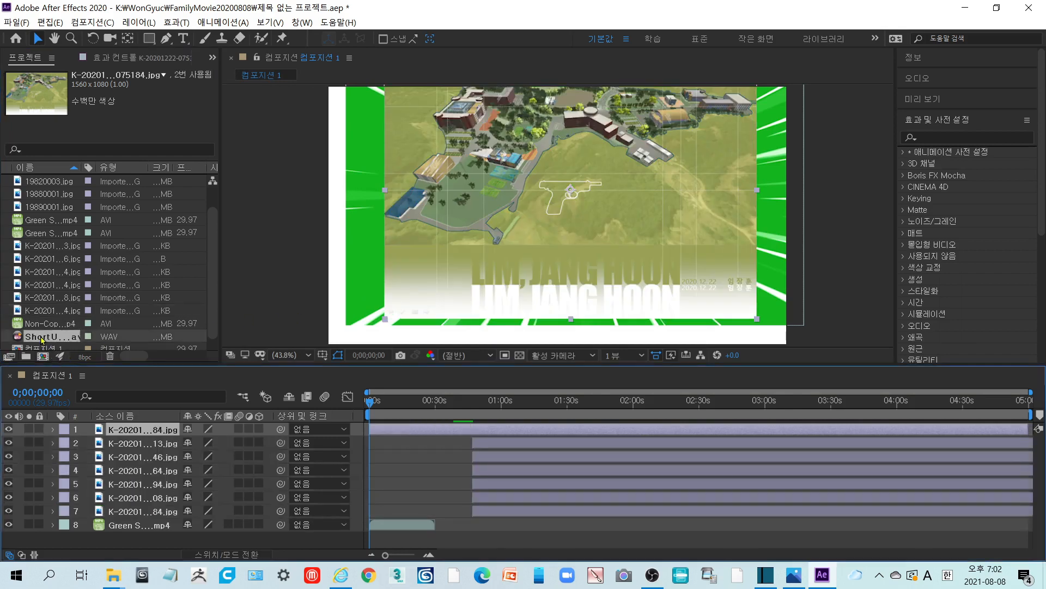
drag(33, 342, 463, 246)
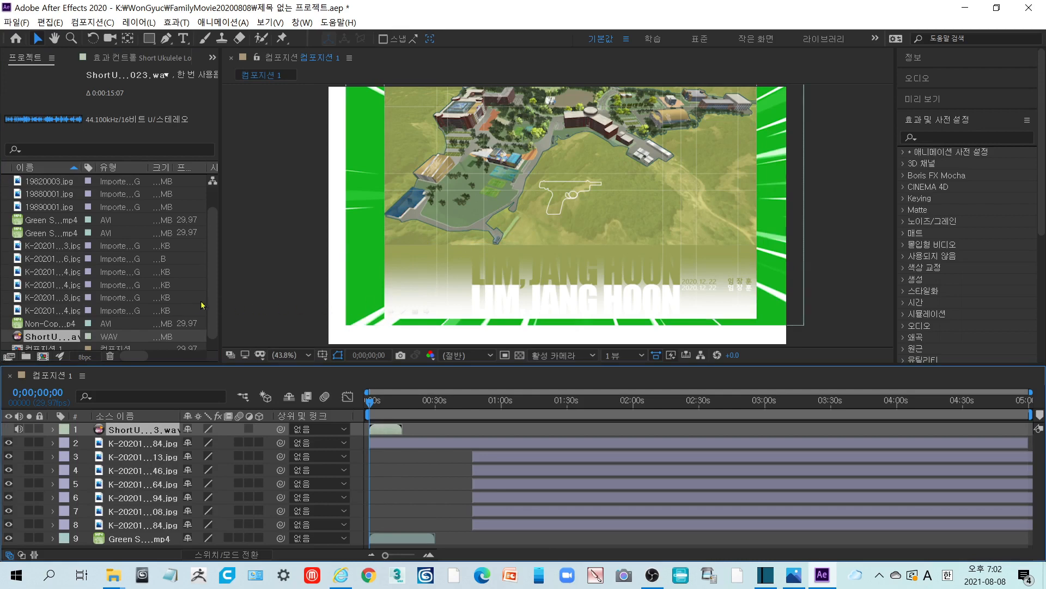
scroll(210, 311, down, 1)
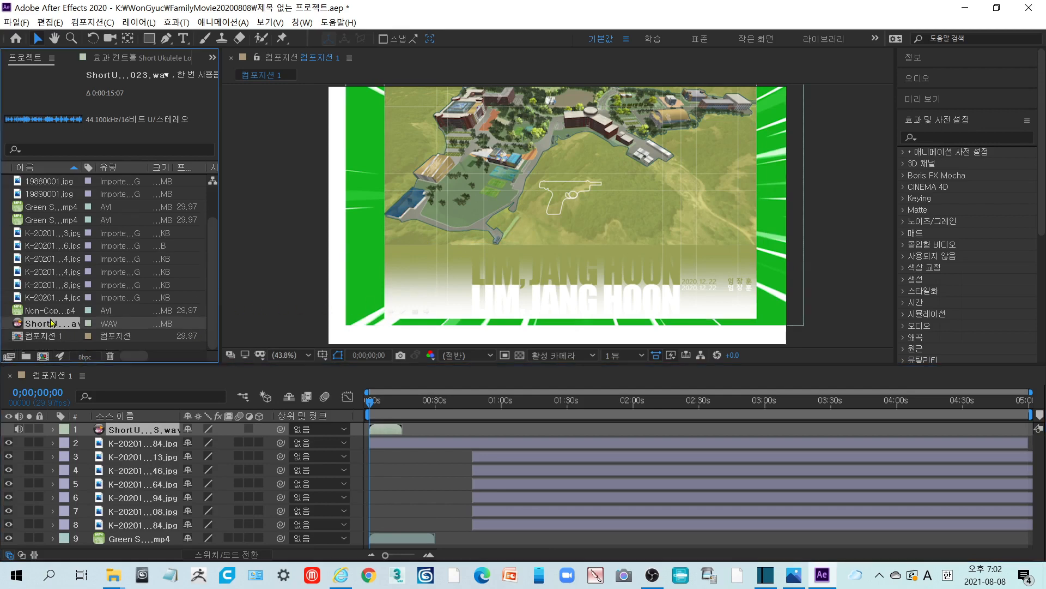
Step: Mute the Short Ukulele Loop WAV layer below Wongyuck.mp4 and switch its audio back on
click(69, 299)
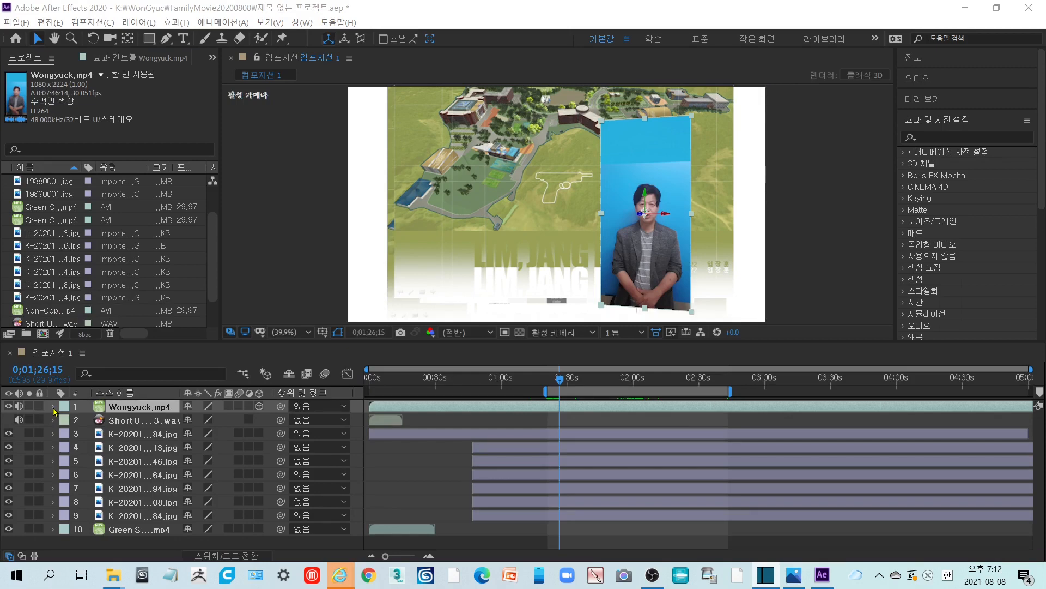
click(18, 420)
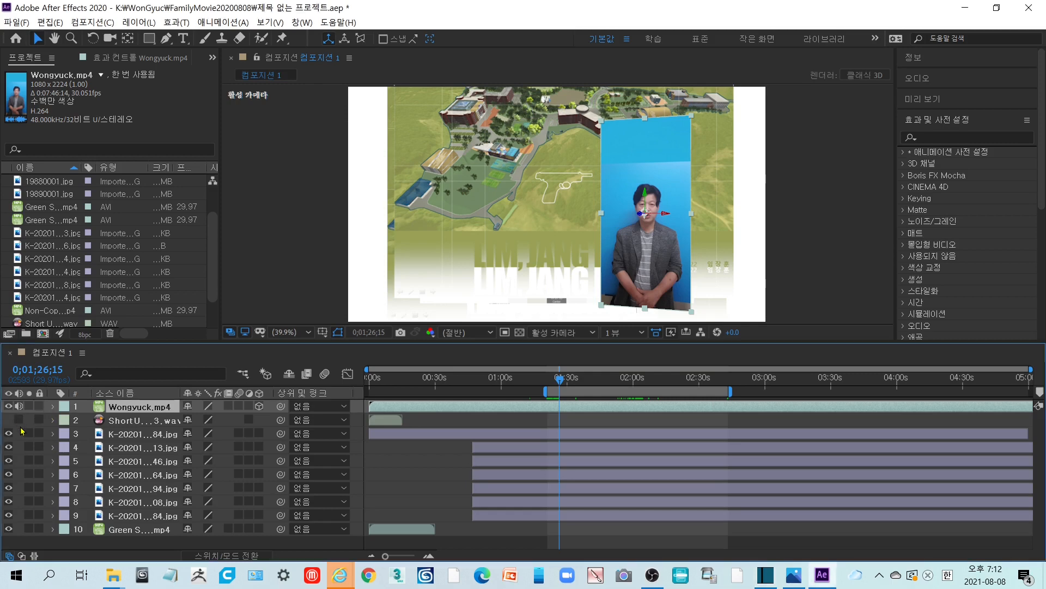
click(20, 422)
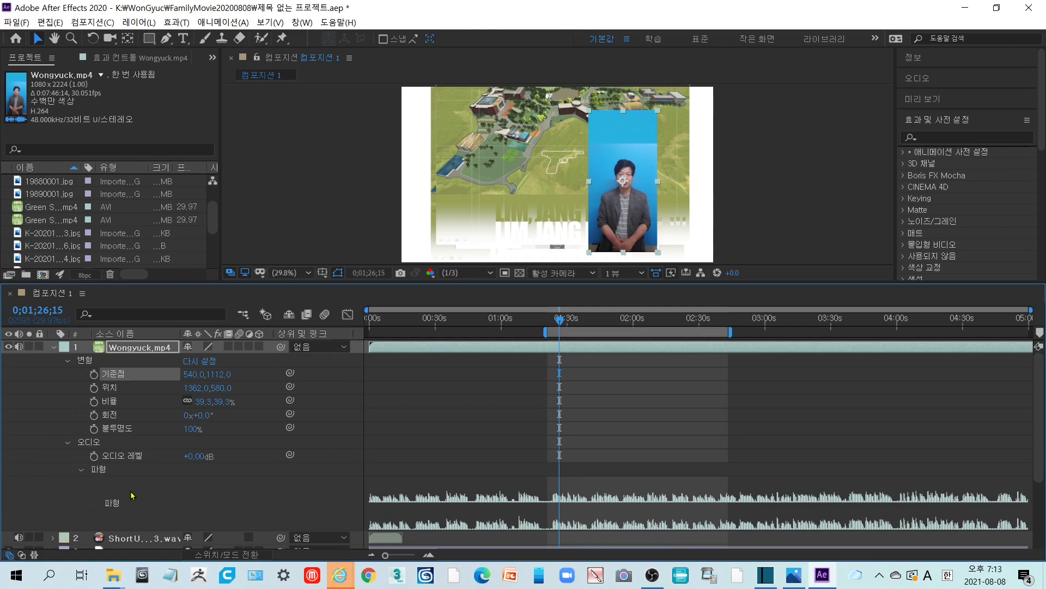
Step: Make the Wongyuck.mp4 layer a 3D layer and set its Y rotation to -19°
click(259, 348)
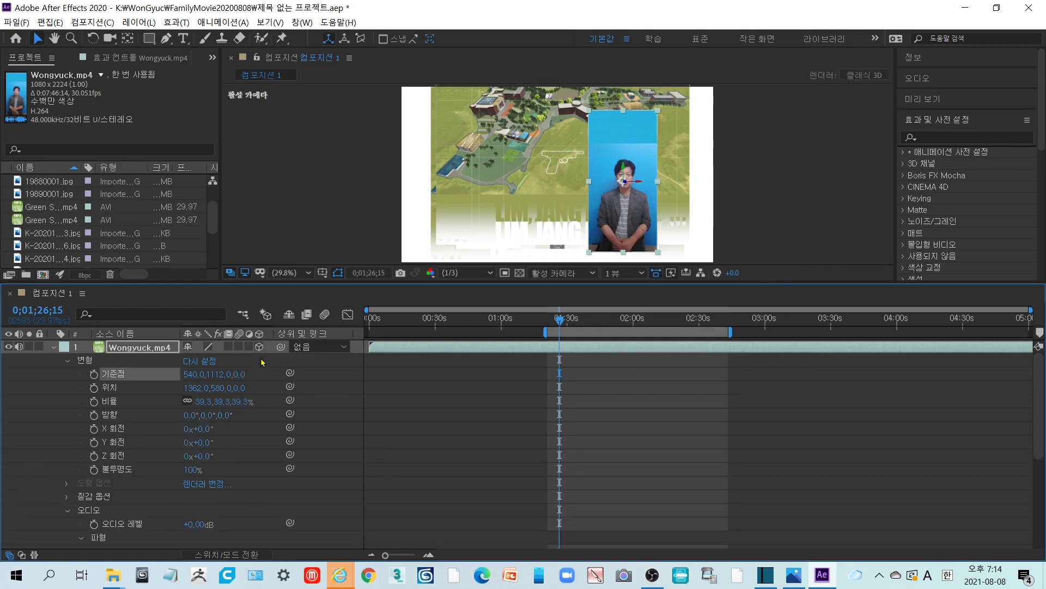
click(105, 457)
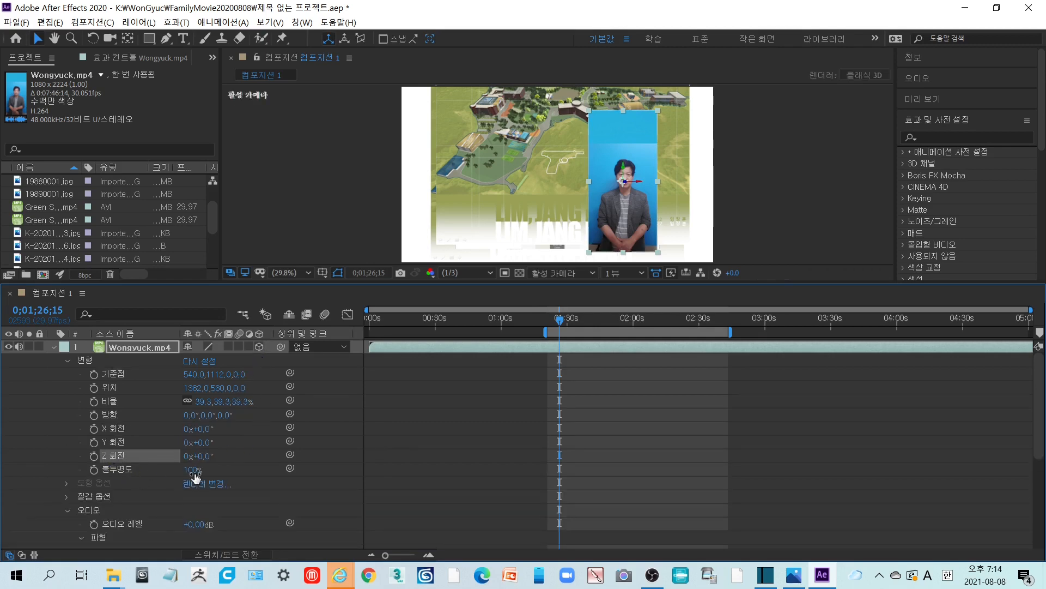
click(234, 464)
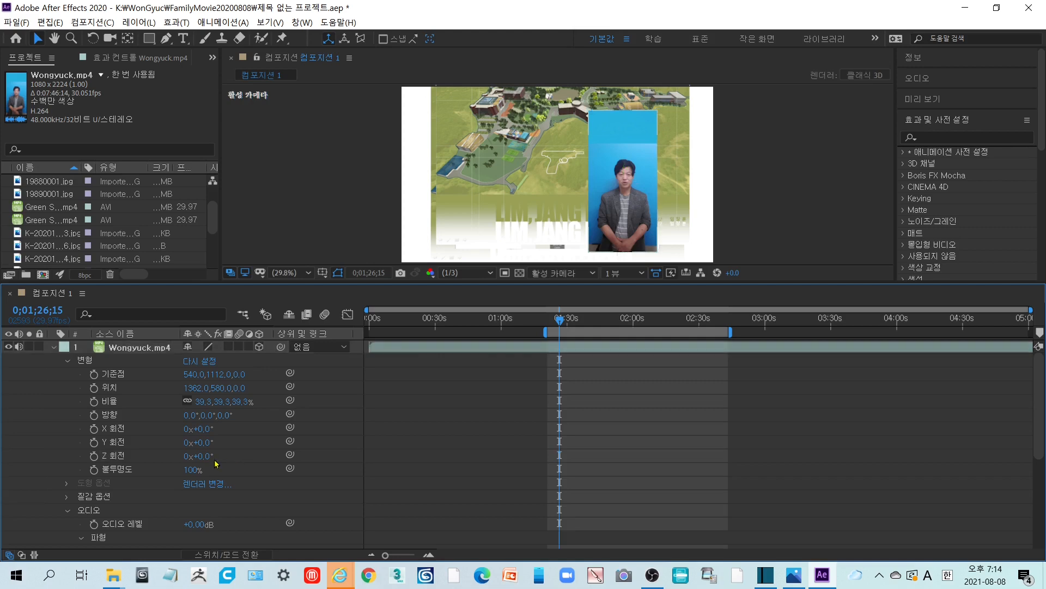
click(136, 460)
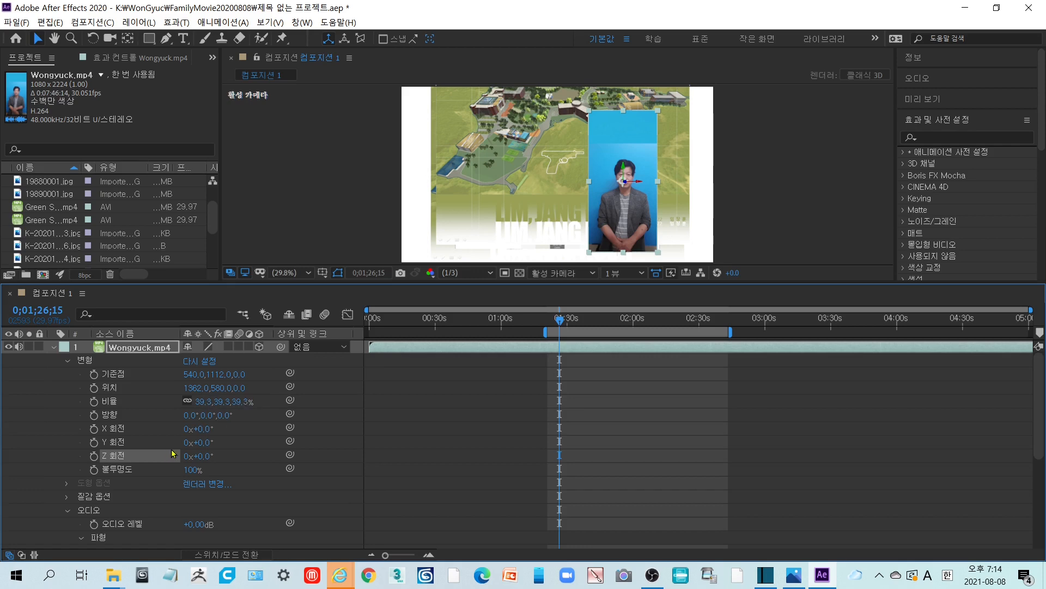
drag(198, 442, 213, 456)
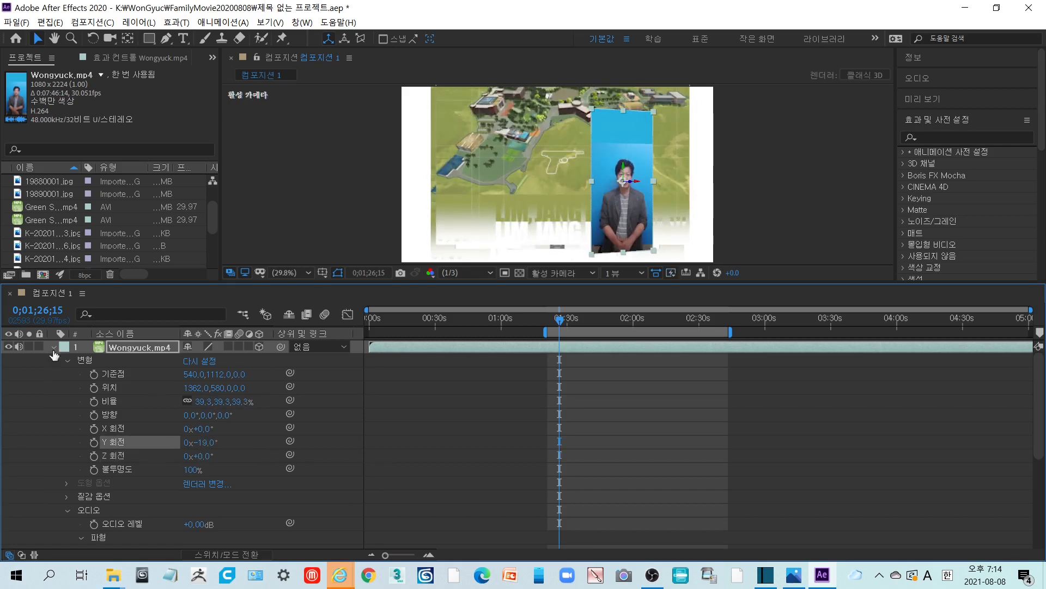
Step: Collapse the Wongyuck.mp4 layer's properties and add the Short Ukulele Loop WAV file again as the topmost layer
click(53, 346)
scroll(53, 233, down, 3)
drag(53, 233, 117, 345)
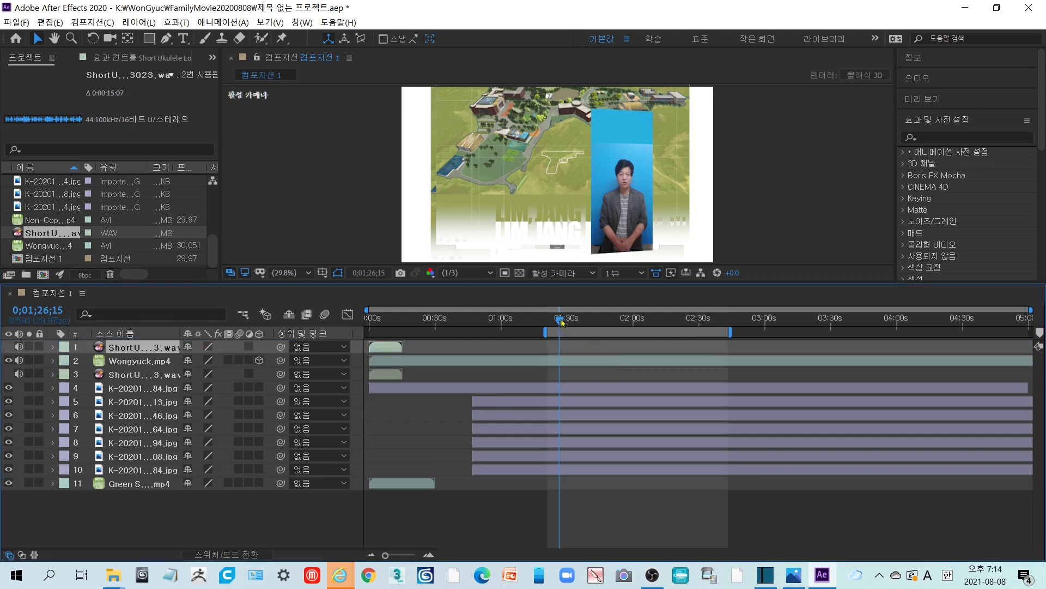
Step: Move the current time to about 0;01;29 and step backwards through the footage one frame at a time
mouse_move(569, 322)
mouse_down()
mouse_move(699, 333)
mouse_move(557, 334)
mouse_move(707, 336)
mouse_move(575, 340)
mouse_move(577, 325)
mouse_move(692, 329)
mouse_move(567, 329)
mouse_up()
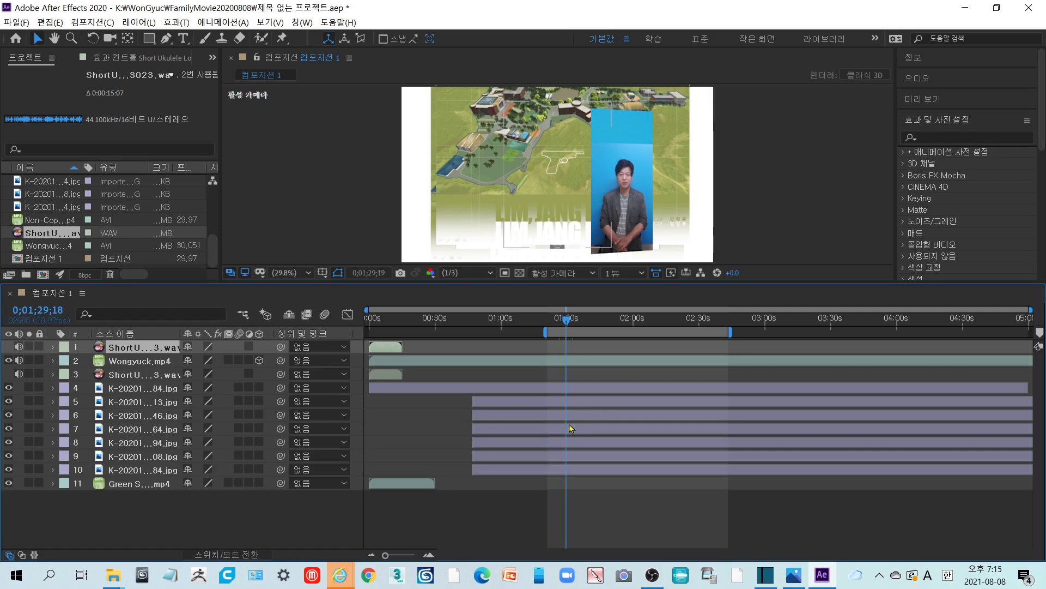
key(Page_Up)
key(Page_Up)
key(Page_Up)
key(Page_Up)
key(Page_Up)
Step: Step the current time backwards and forwards in ten-frame jumps between about 0;01;27 and 0;01;33, finishing at 0;01;29;25
key(shift+Page_Up)
key(shift+Page_Up)
key(shift+Page_Up)
key(shift+Page_Up)
key(shift+Page_Up)
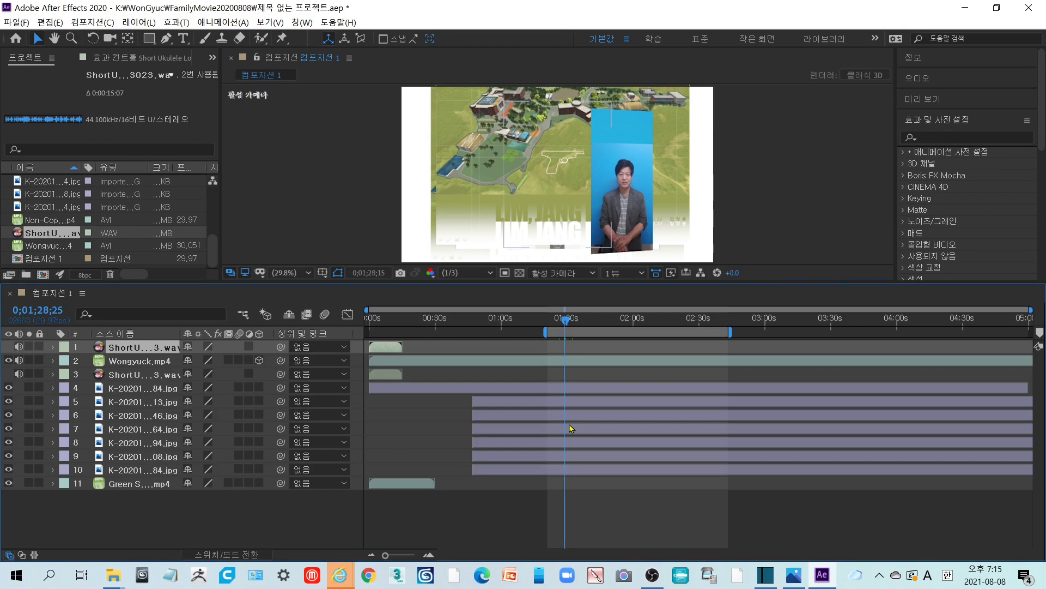
key(shift+Page_Up)
key(shift+Page_Up)
key(shift+Page_Up)
key(shift+Page_Down)
key(shift+Page_Down)
key(shift+Page_Down)
key(shift+Page_Down)
key(shift+Page_Down)
key(shift+Page_Down)
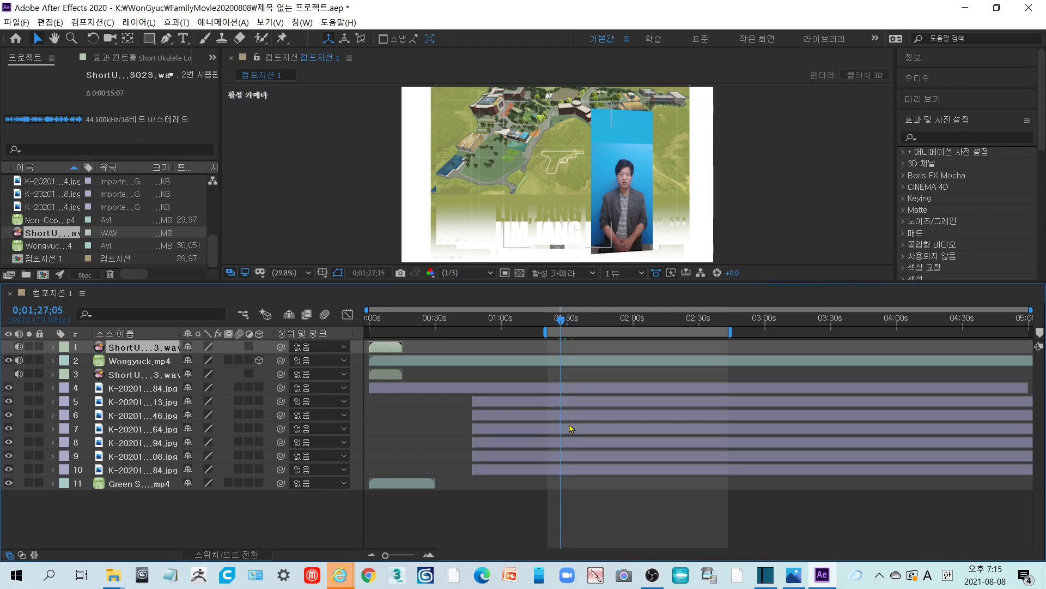
key(shift+Page_Down)
key(shift+Page_Down)
key(shift+Page_Down)
key(shift+Page_Down)
key(shift+Page_Down)
key(shift+Page_Down)
key(shift+Page_Down)
key(shift+Page_Down)
key(shift+Page_Down)
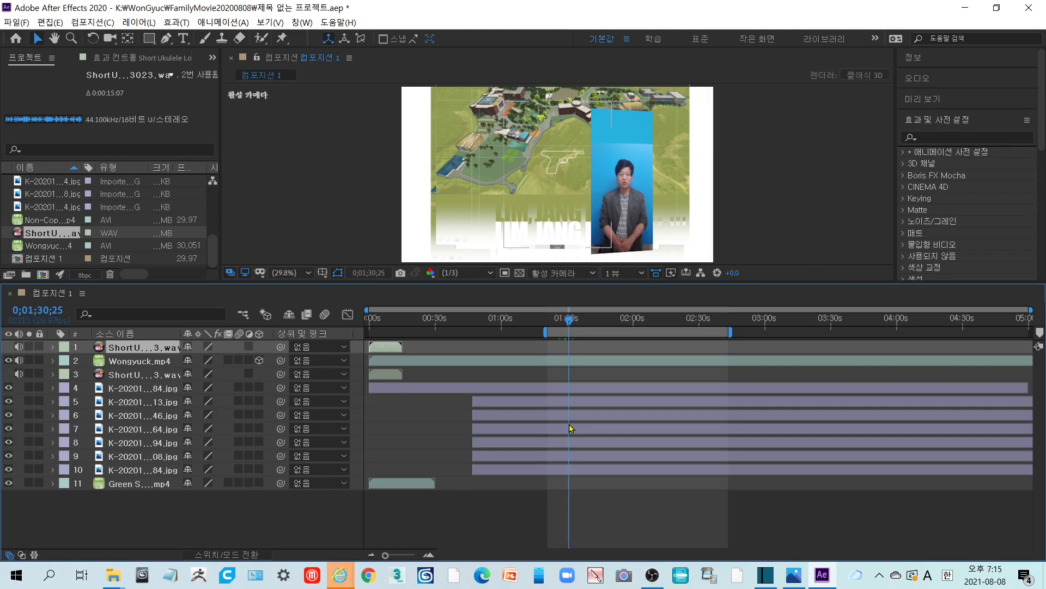
key(shift+Page_Down)
key(shift+Page_Down)
key(shift+Page_Down)
key(shift+Page_Down)
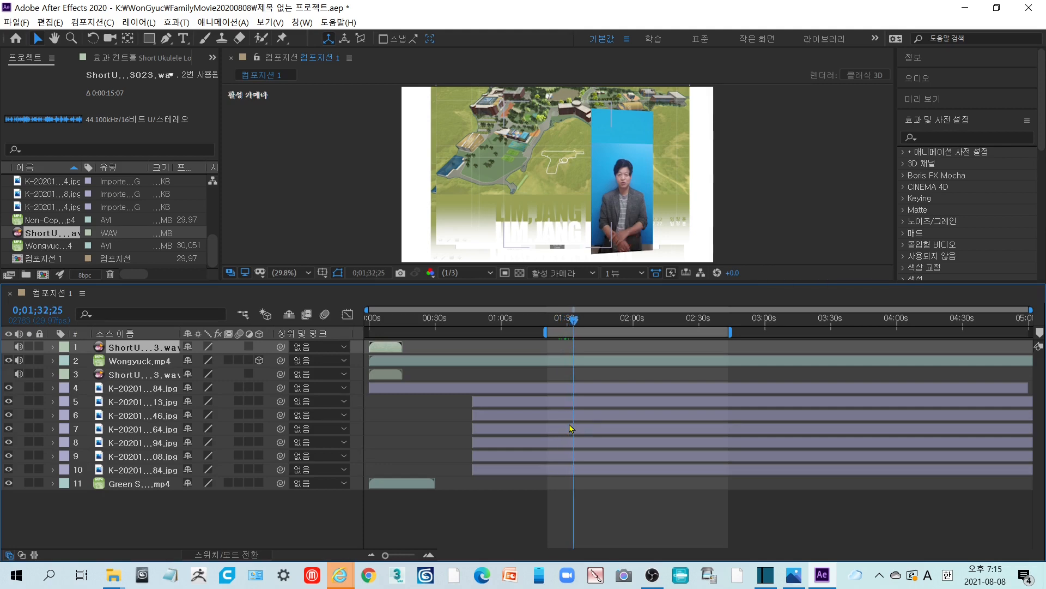
key(shift+Page_Up)
key(shift+Page_Up)
key(shift+Page_Up)
key(shift+Page_Up)
key(shift+Page_Up)
key(shift+Page_Up)
key(shift+Page_Up)
key(shift+Page_Up)
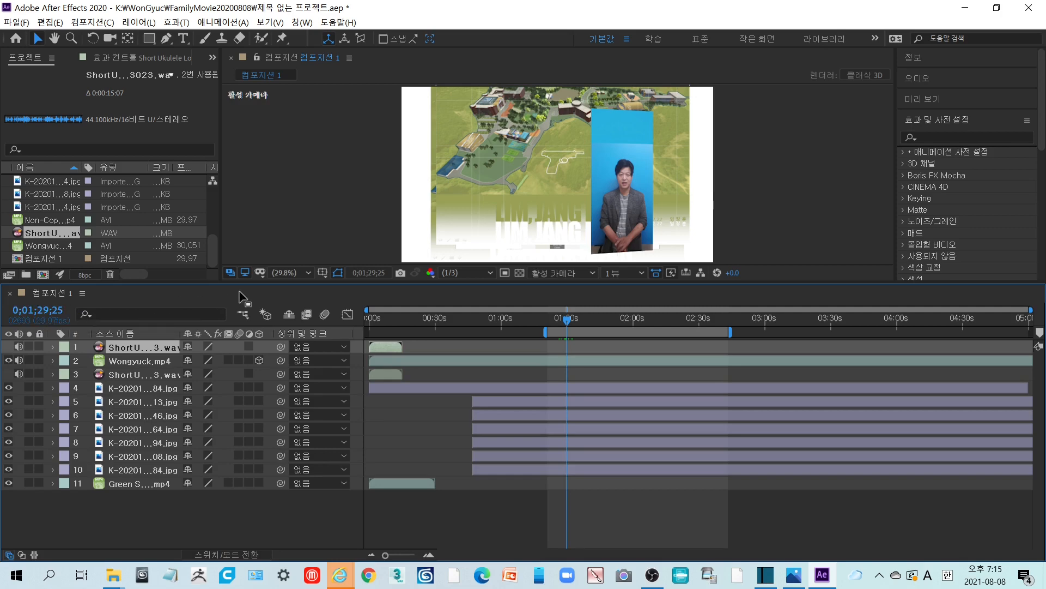
Step: Set the work area from about 0;01;38 to 0;02;08;18 and reset it to the full composition length
drag(243, 283, 243, 319)
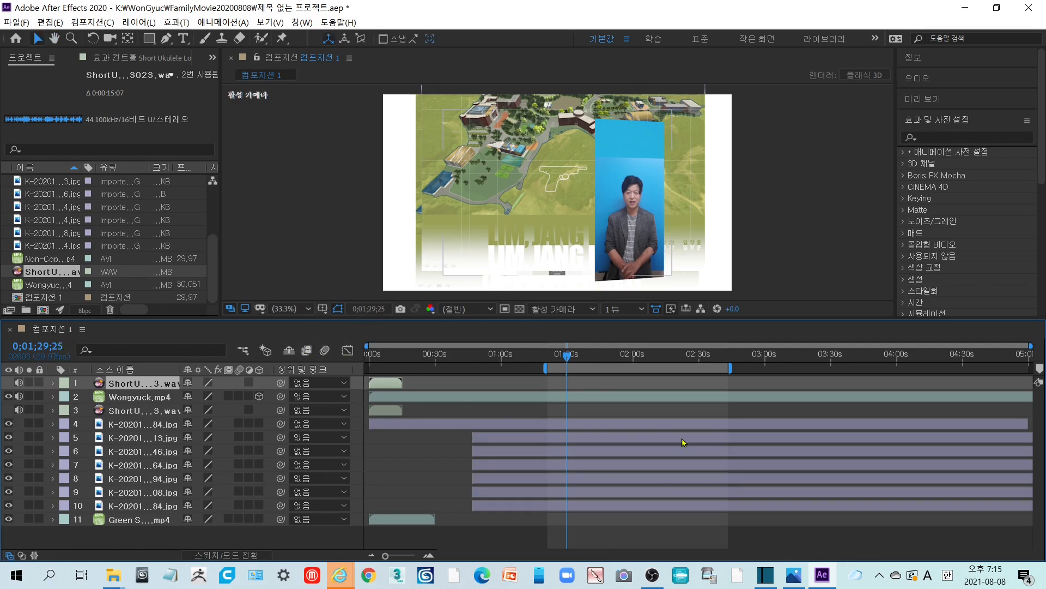
click(580, 358)
drag(583, 363, 659, 366)
key(b)
key(n)
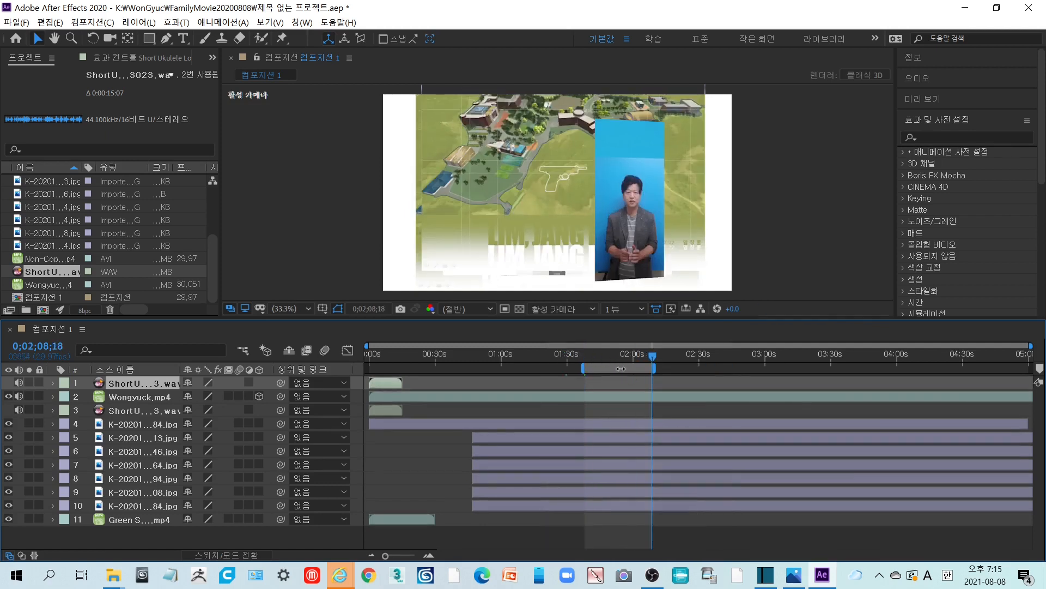
double_click(620, 370)
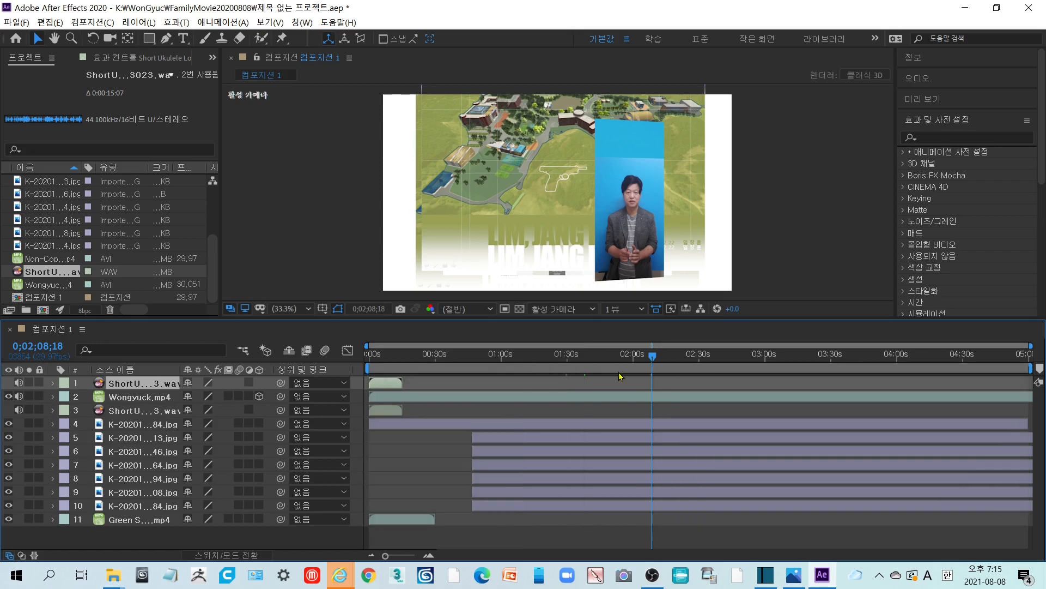
Step: Set the work area from 0;01;07;07 to 0;02;06;22 and play a preview of it
click(517, 355)
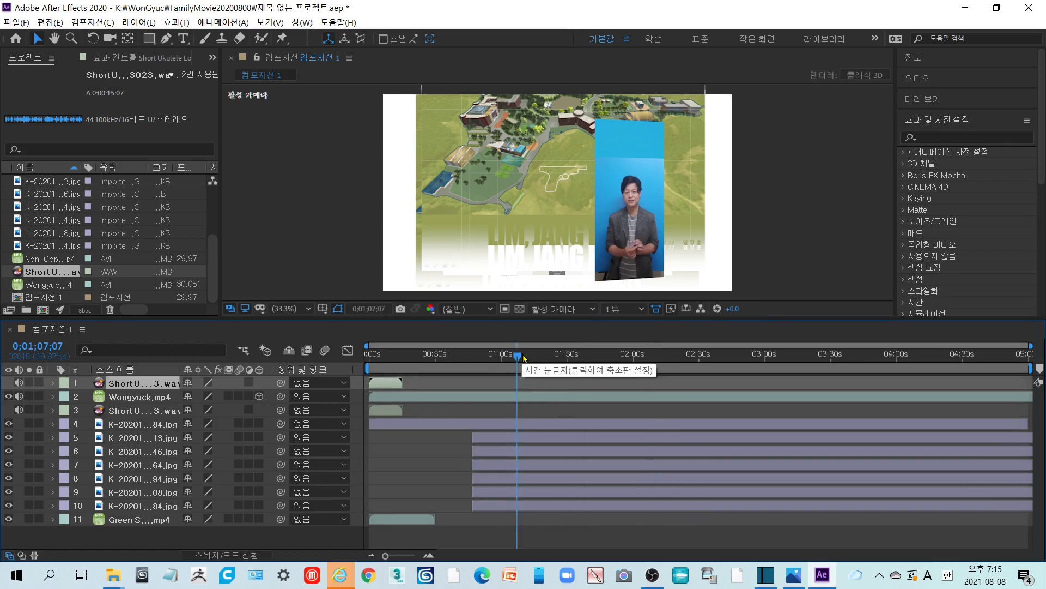
key(b)
click(648, 356)
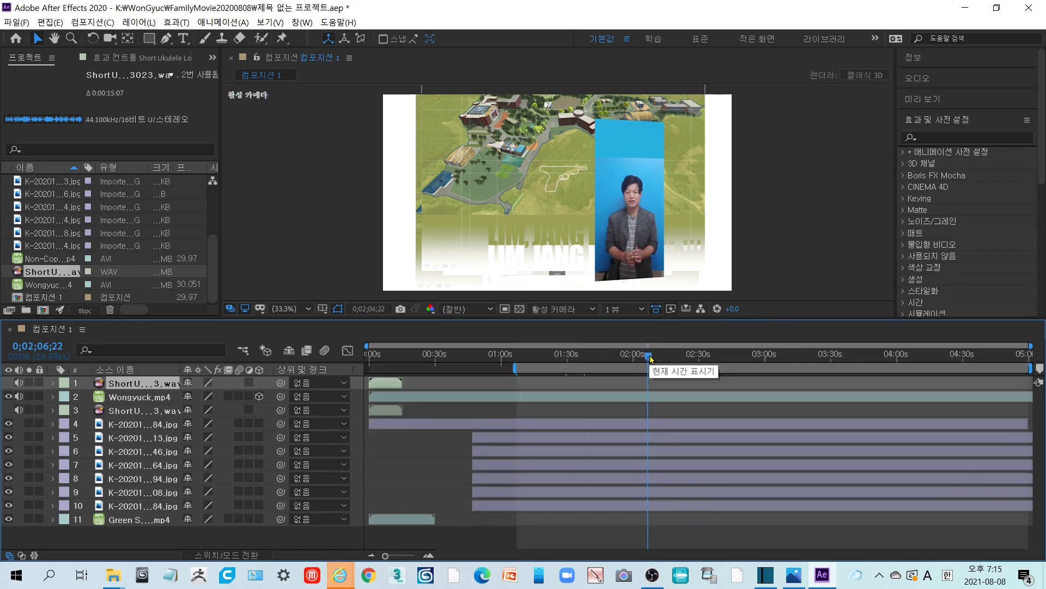
key(n)
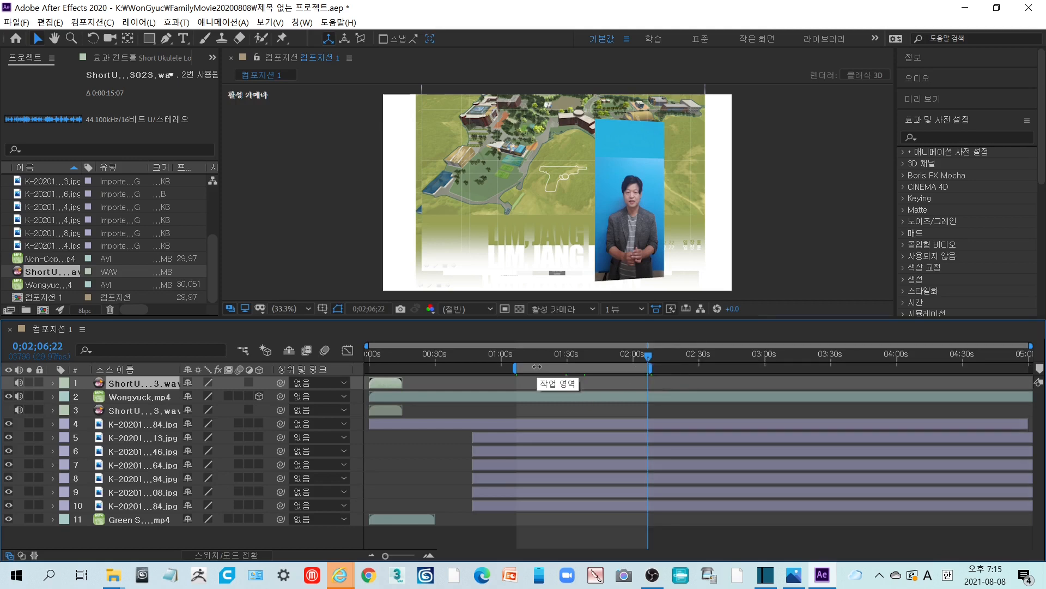
key(space)
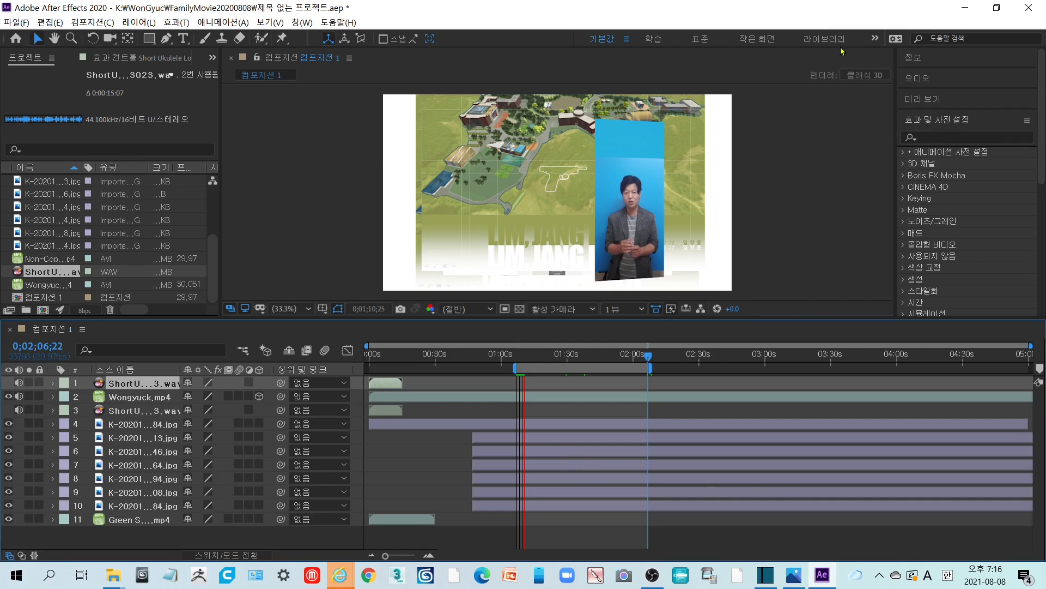
click(994, 10)
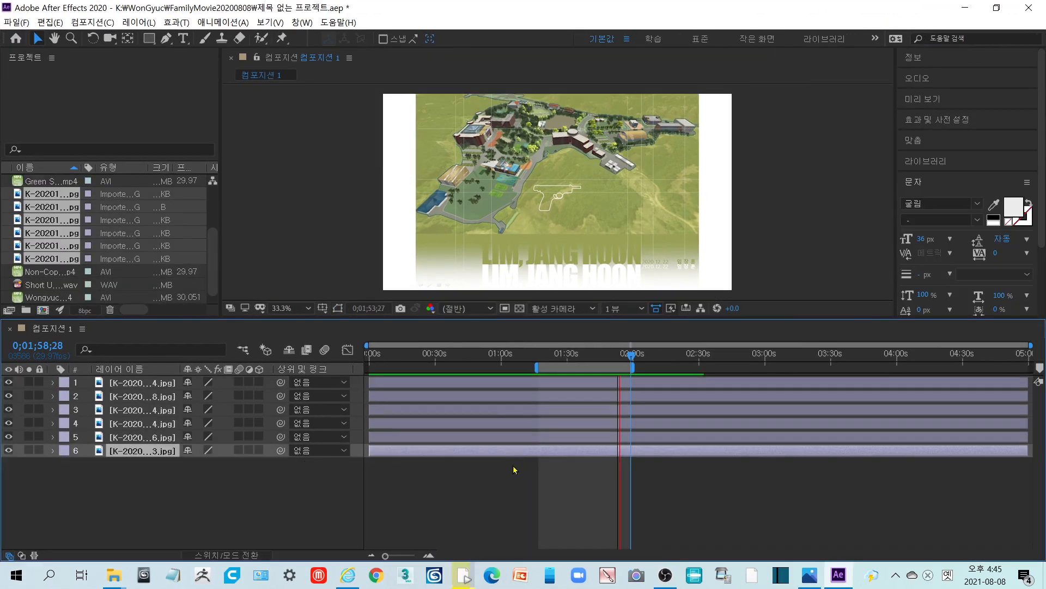
Step: Split the bottom K-2020 photo layer at 0;01;58;28 and try splitting its earlier part twice more
key(ctrl+shift+d)
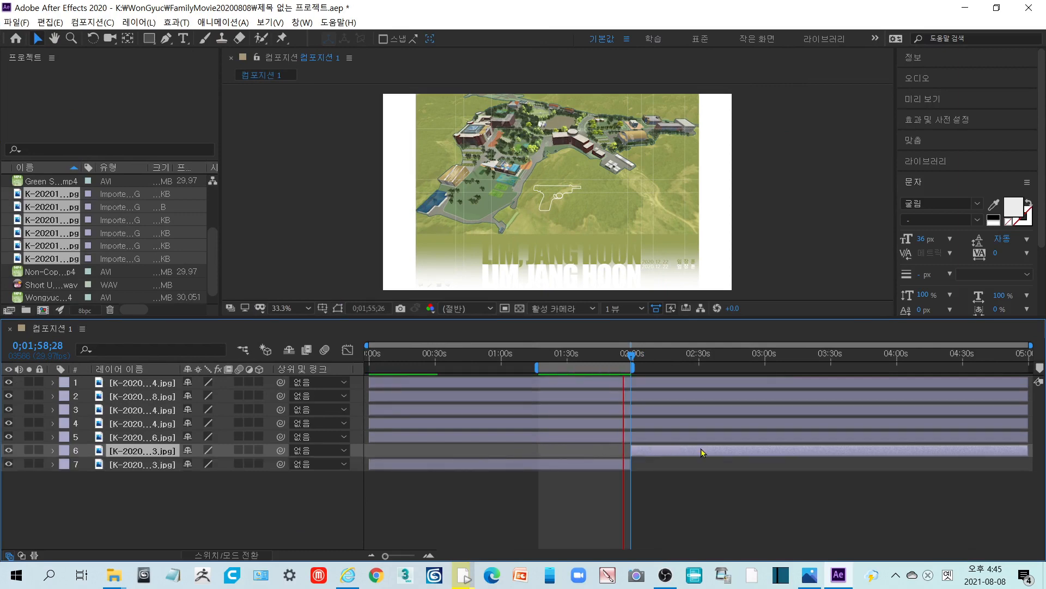
key(ctrl+shift+a)
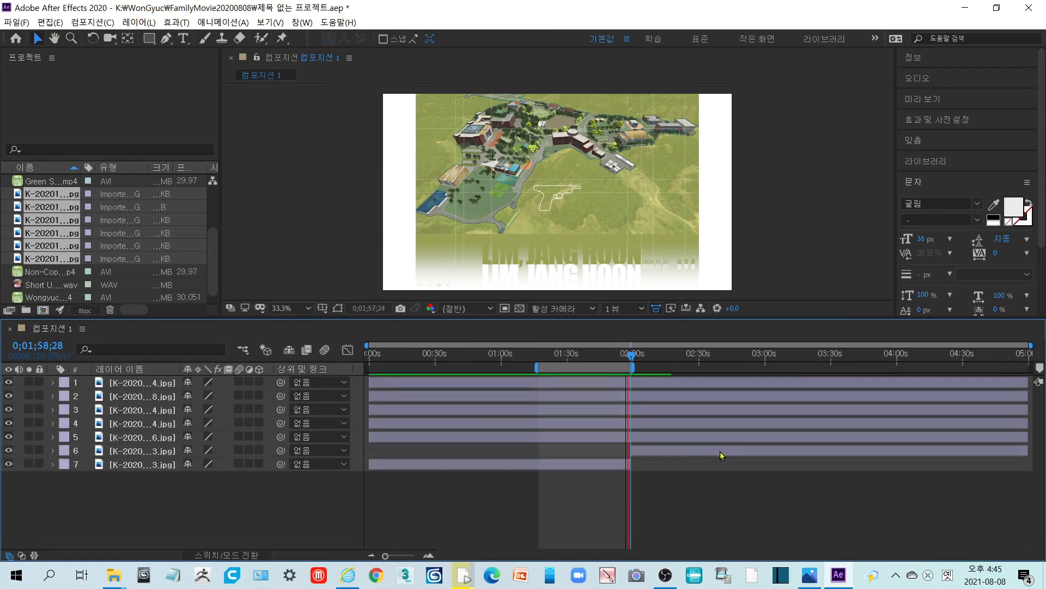
click(466, 464)
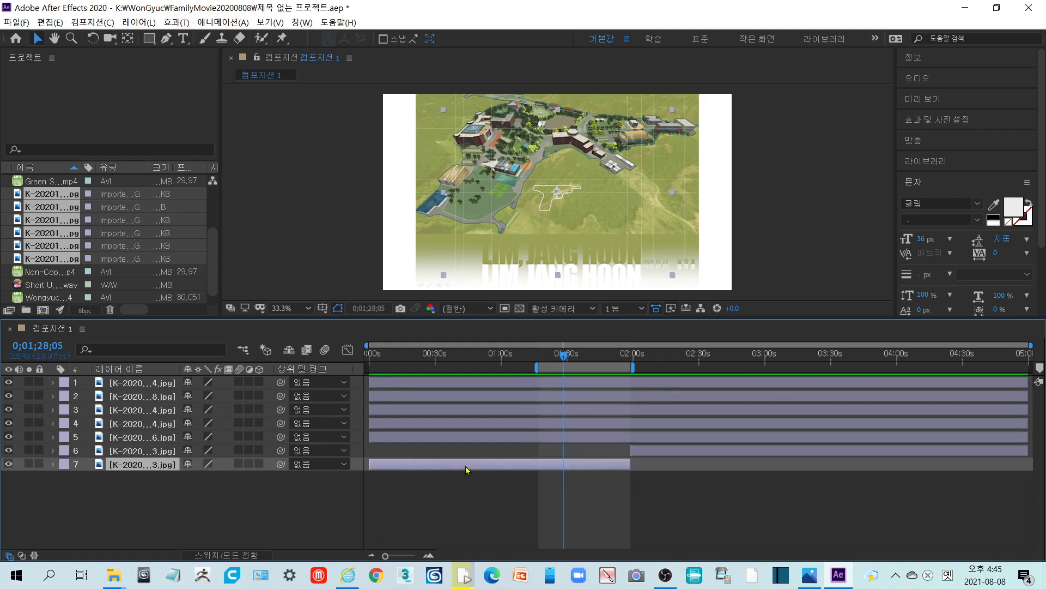
key(ctrl+shift+d)
click(457, 483)
key(ctrl+shift+d)
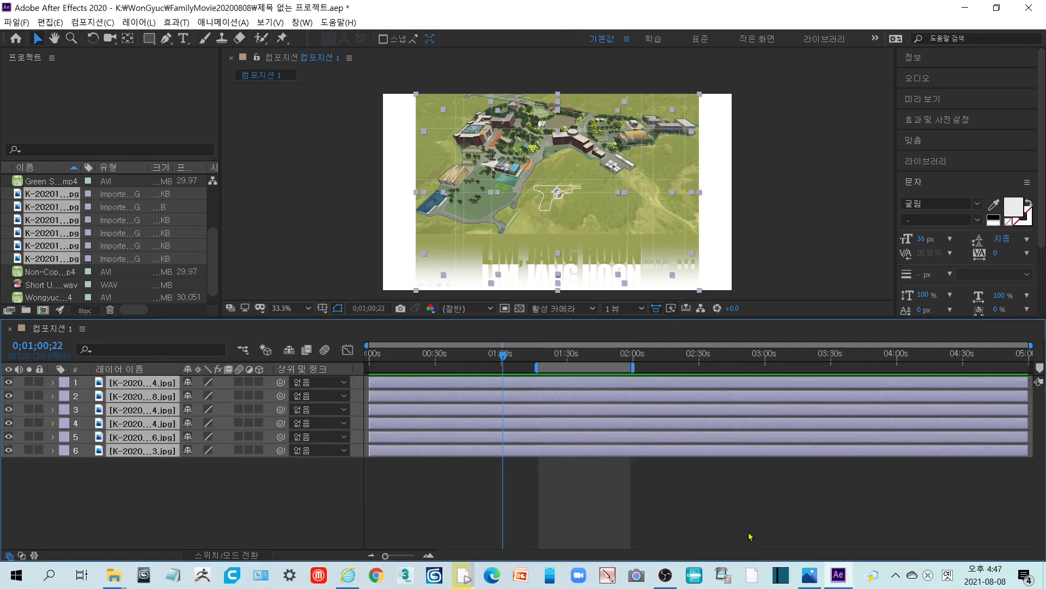
Step: Trim the ends of all six photo layers to 0;01;00;22 and reset the work area to the whole composition
key(alt+bracketright)
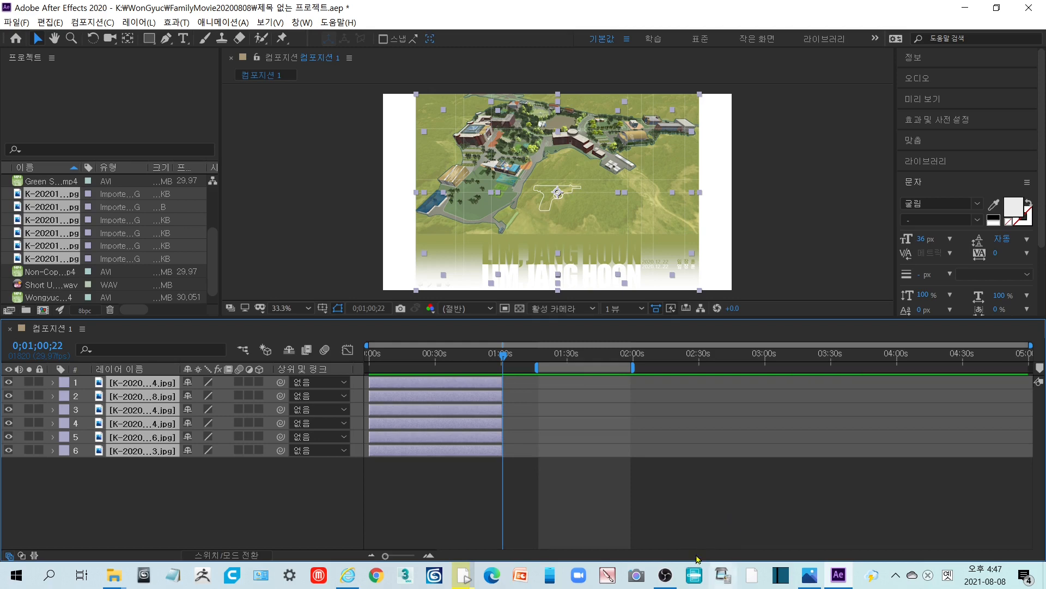
double_click(564, 369)
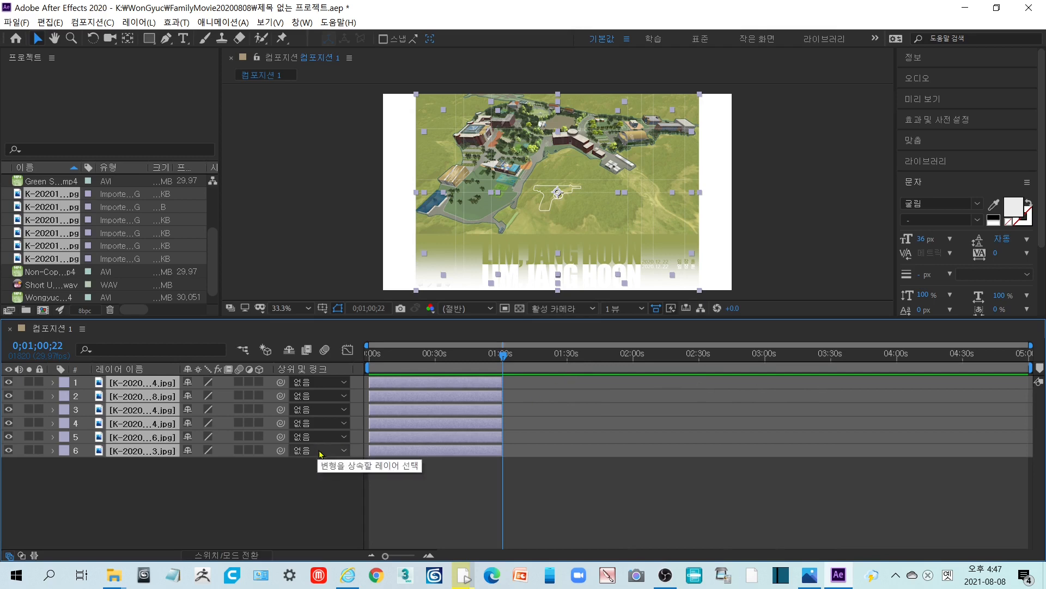
key(Home)
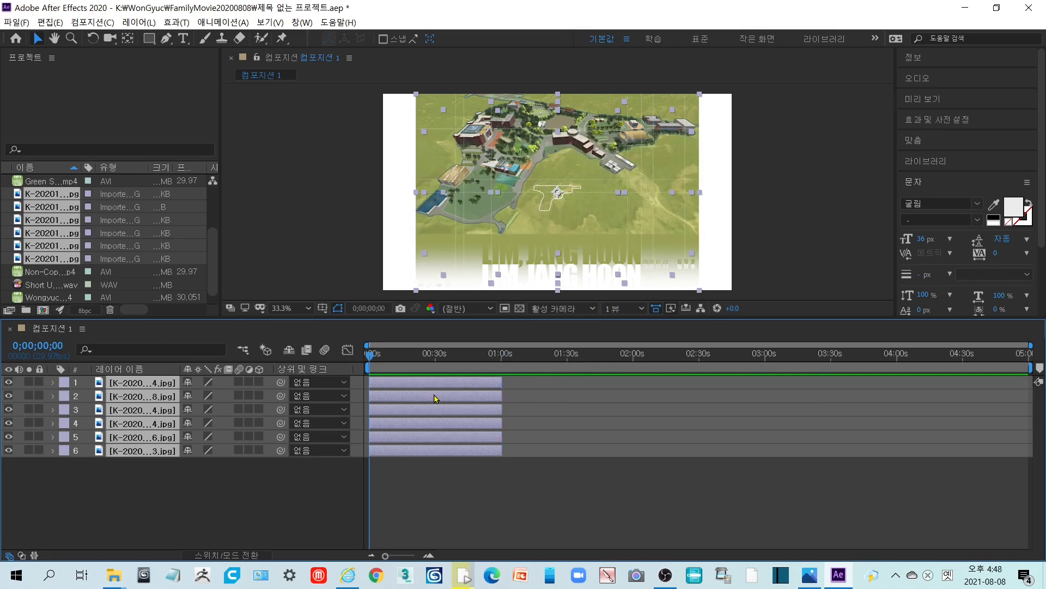
key(o)
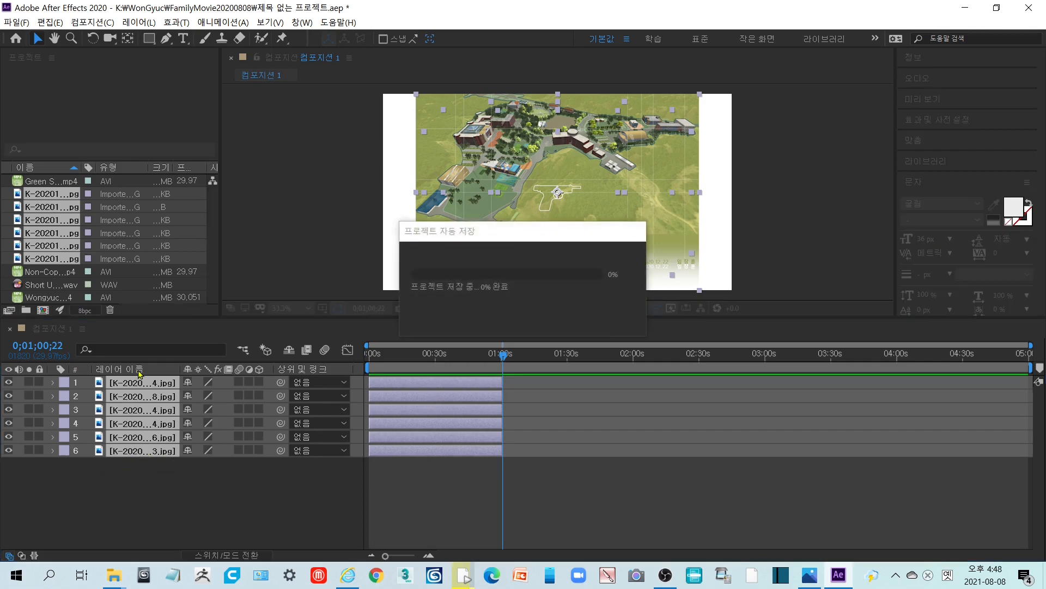
Step: Try placing all six photo layers one after another with Sequence Layers without overlap, and undo it
click(80, 496)
click(132, 388)
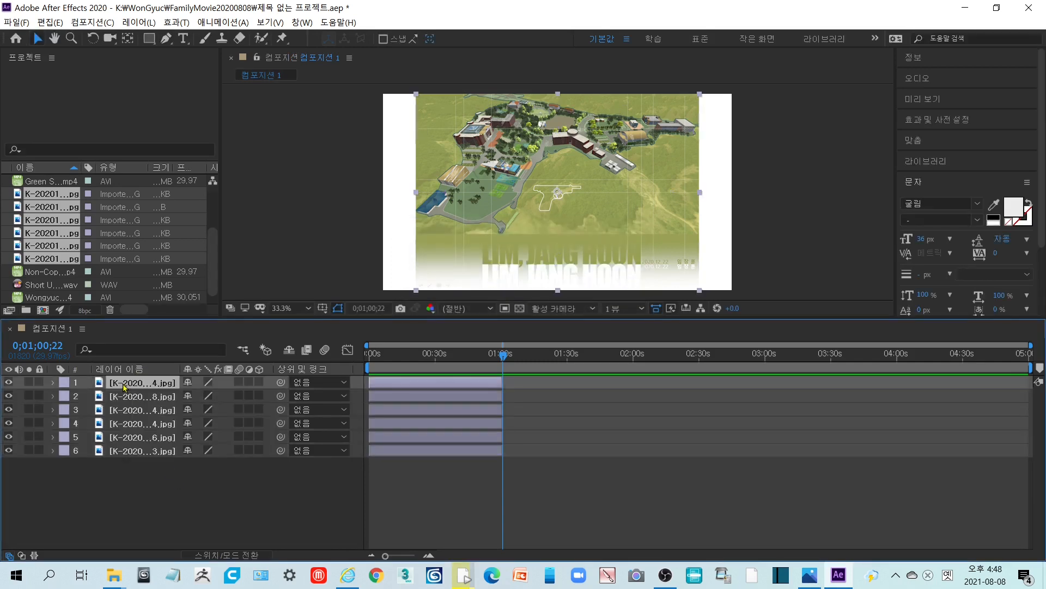
shift+click(151, 456)
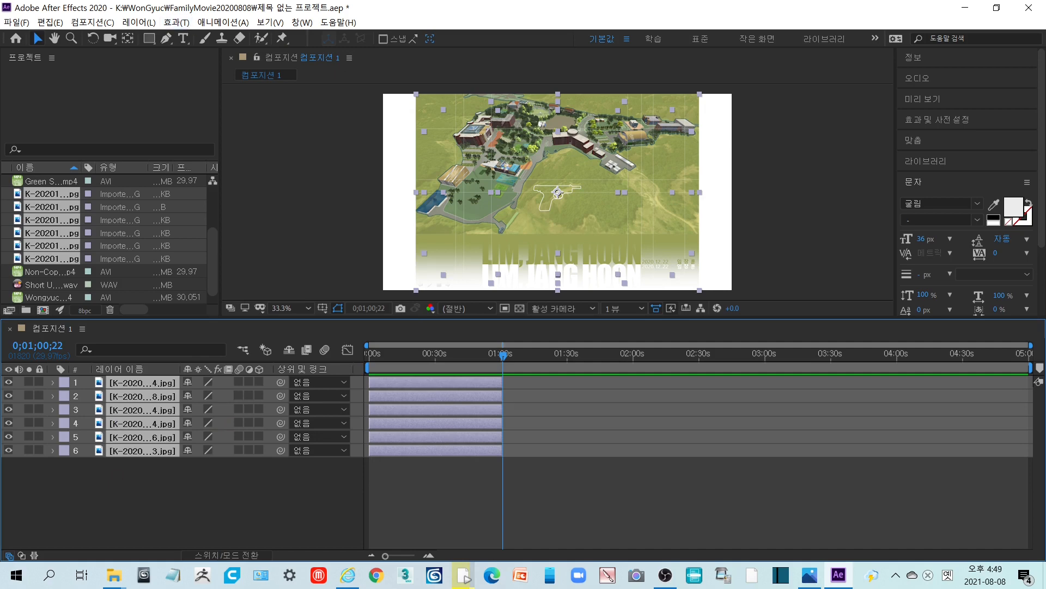
click(223, 22)
mouse_move(294, 159)
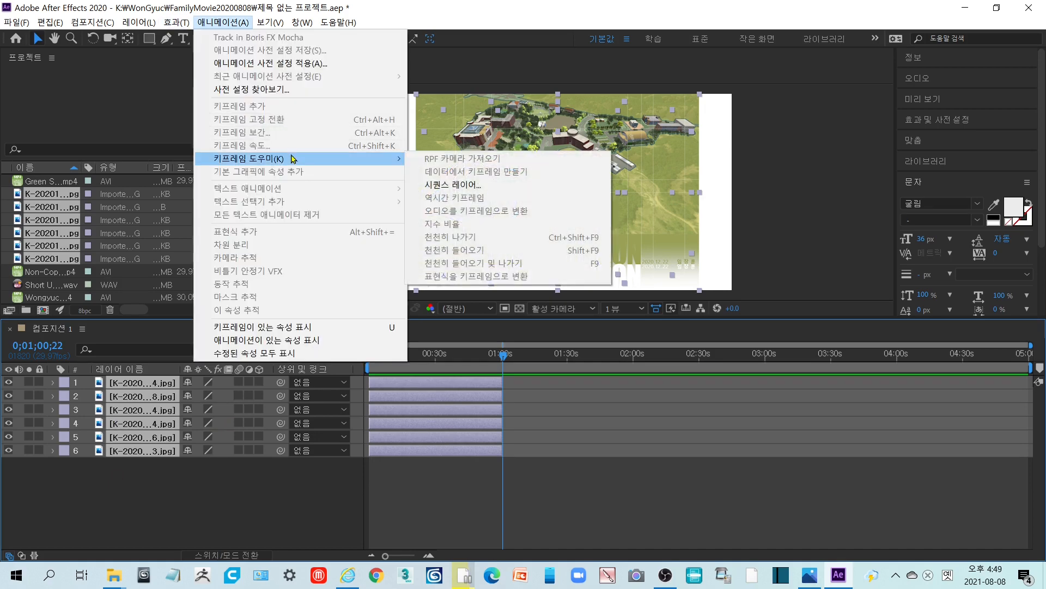
click(485, 187)
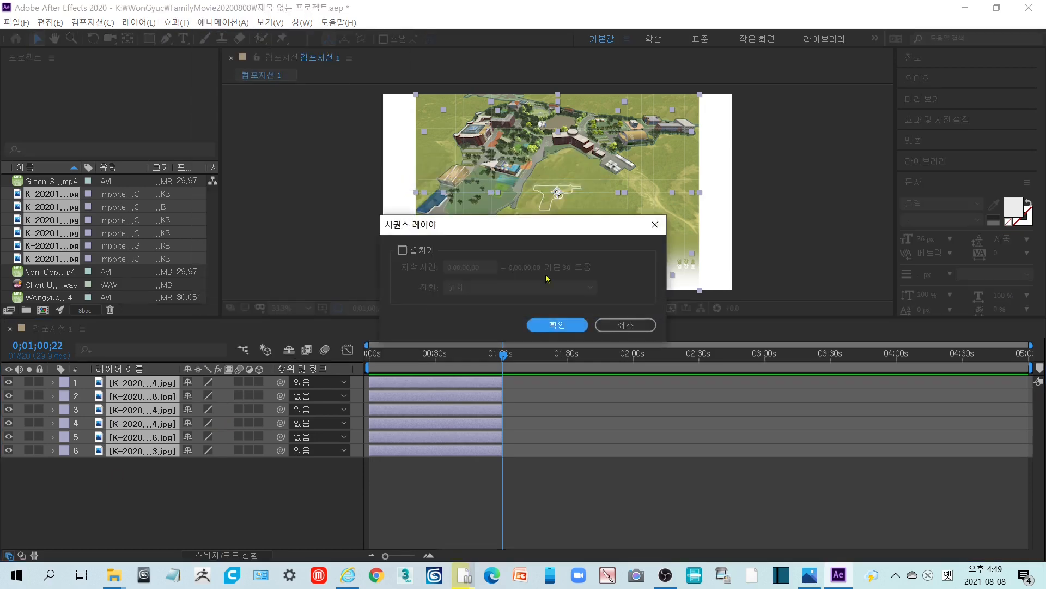
click(562, 323)
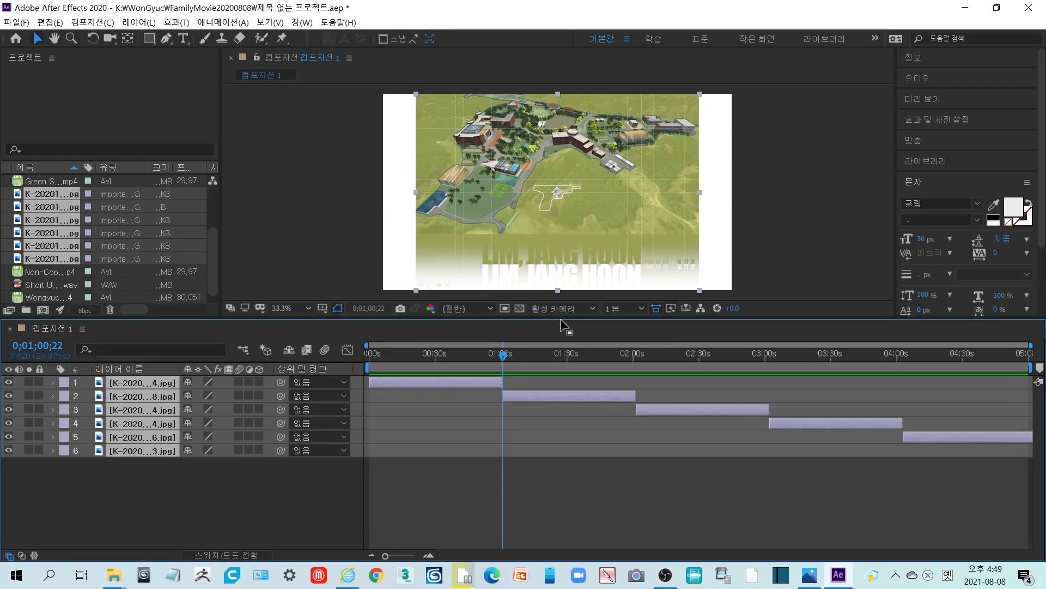
click(165, 485)
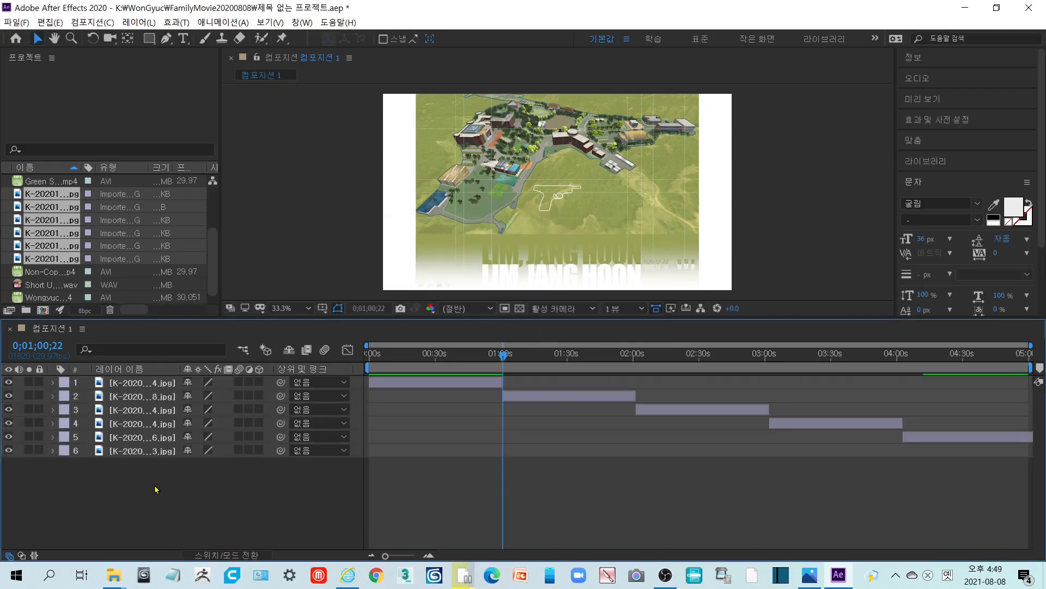
key(ctrl+z)
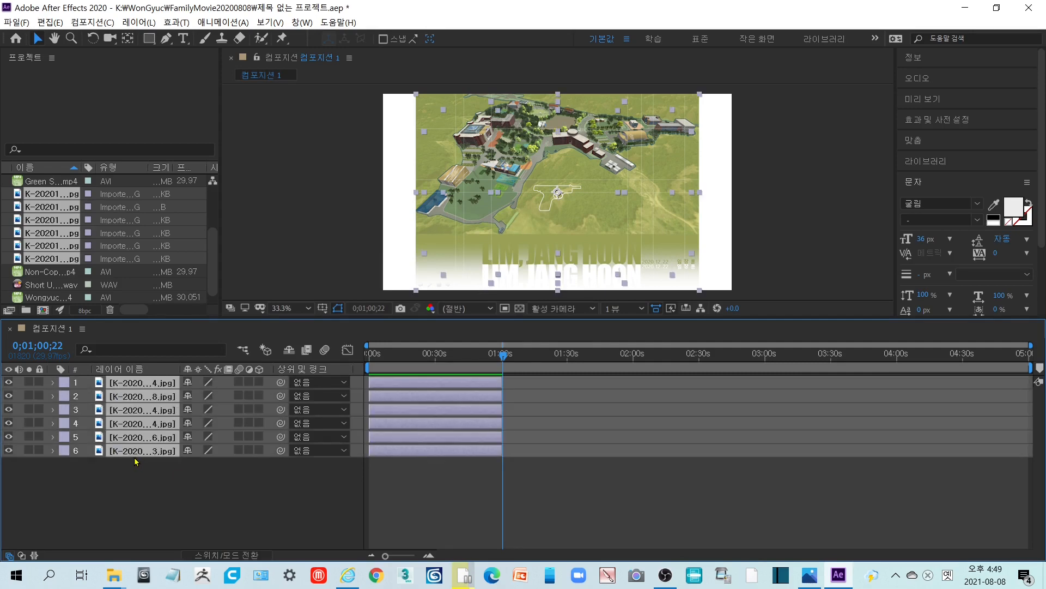
Step: Sequence all six photo layers with an overlap of 0;00;02;01 and the front-and-back layer cross dissolve transition
click(132, 470)
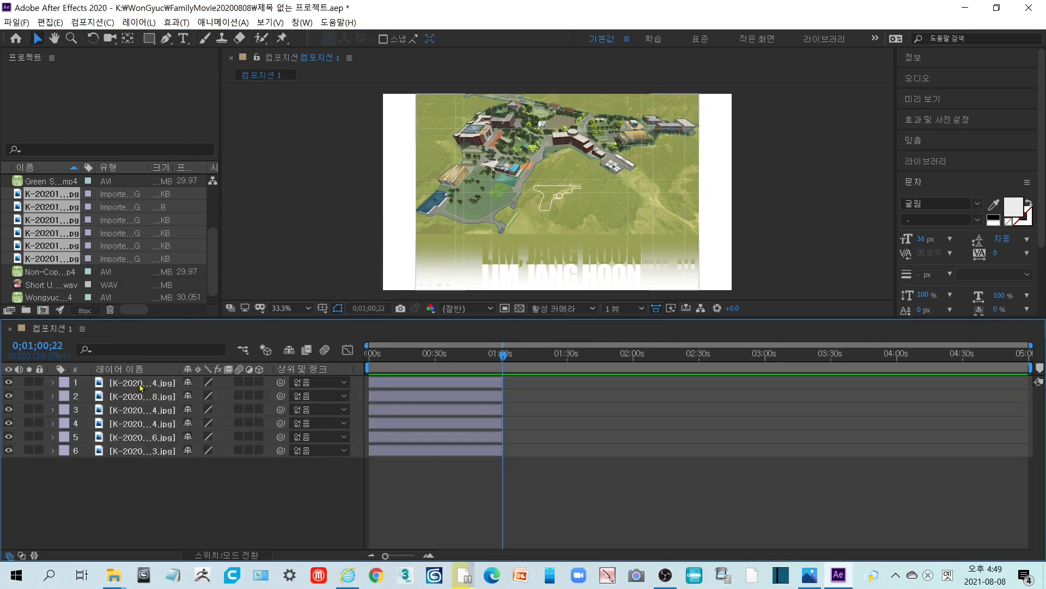
click(141, 383)
shift+click(160, 451)
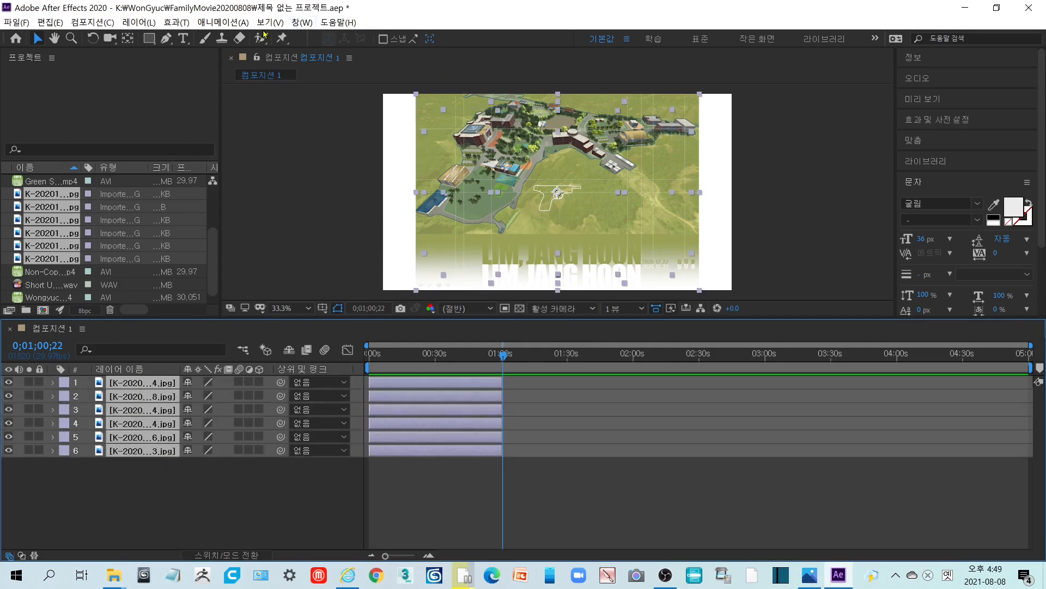
click(210, 22)
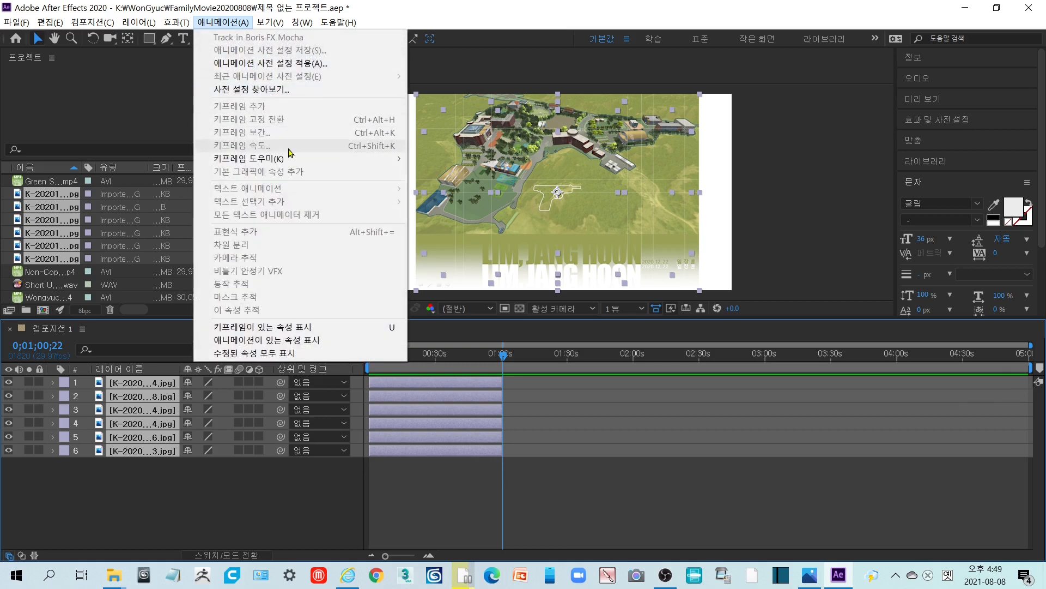
mouse_move(339, 162)
click(468, 185)
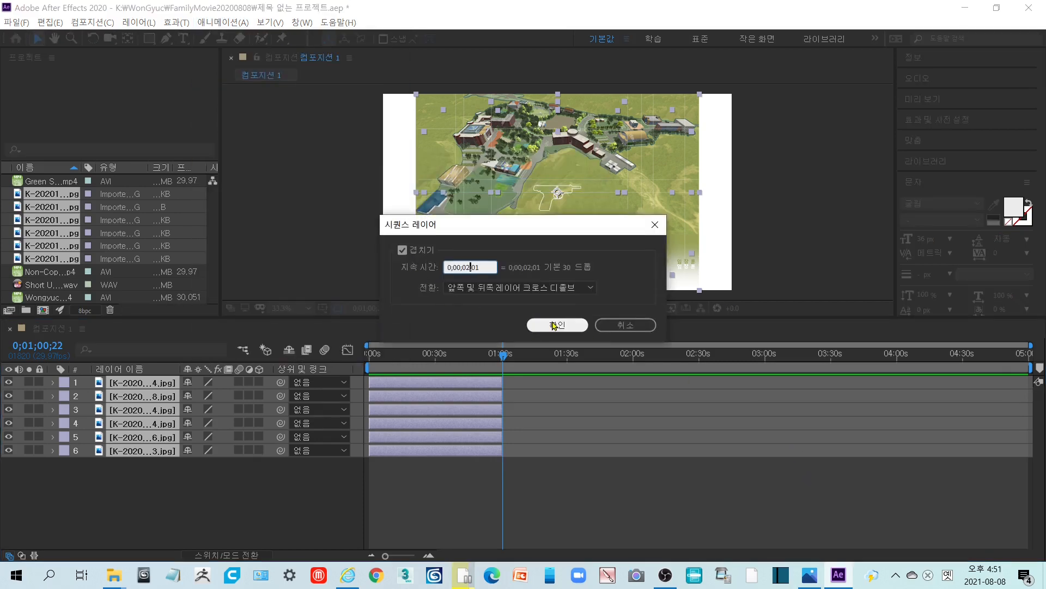
click(572, 287)
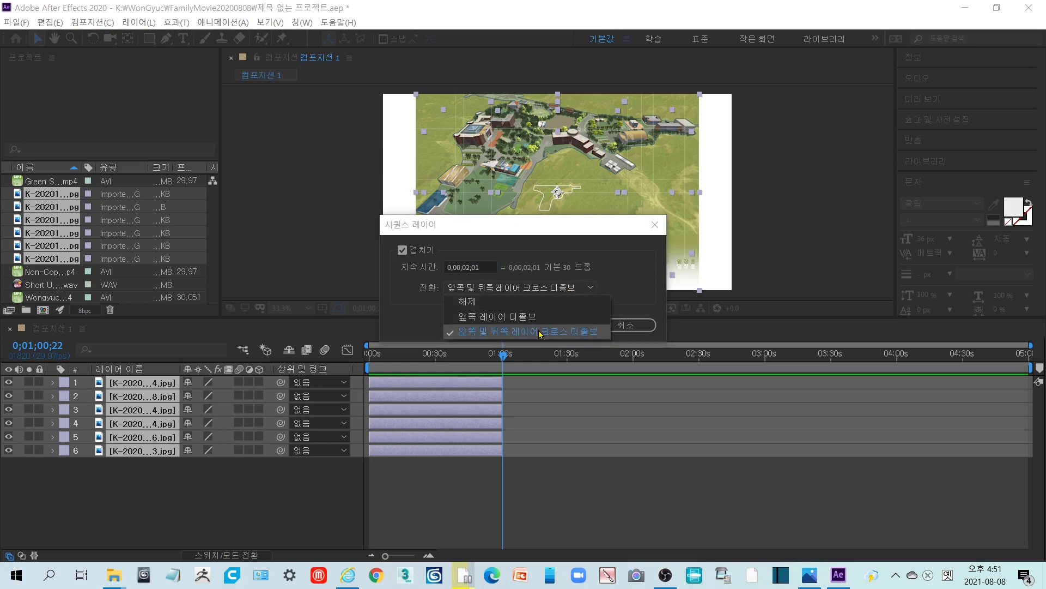
click(540, 332)
click(551, 326)
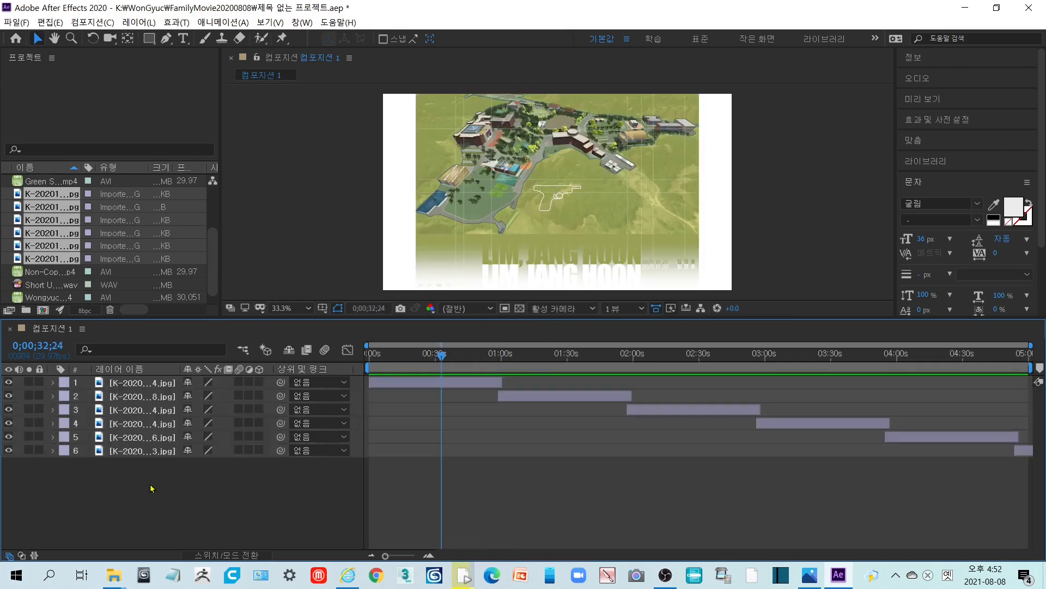
click(140, 451)
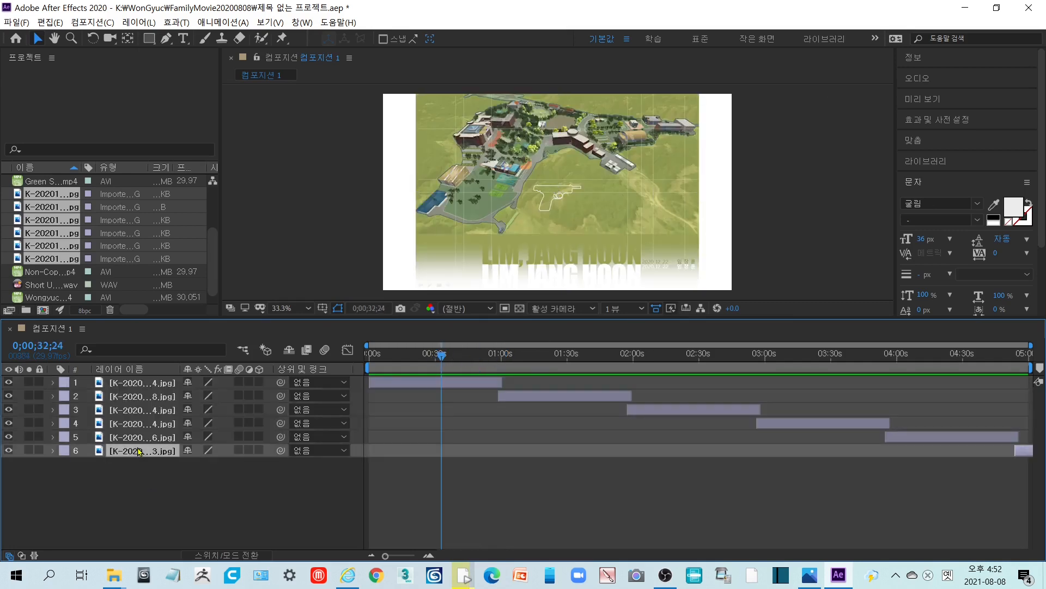
shift+click(146, 388)
right_click(145, 385)
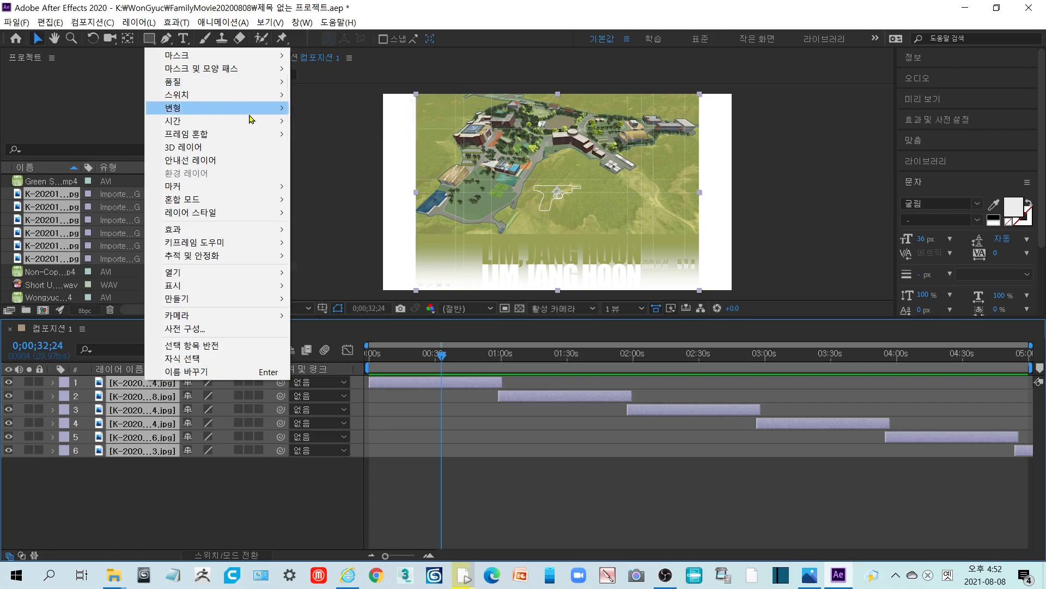
mouse_move(256, 109)
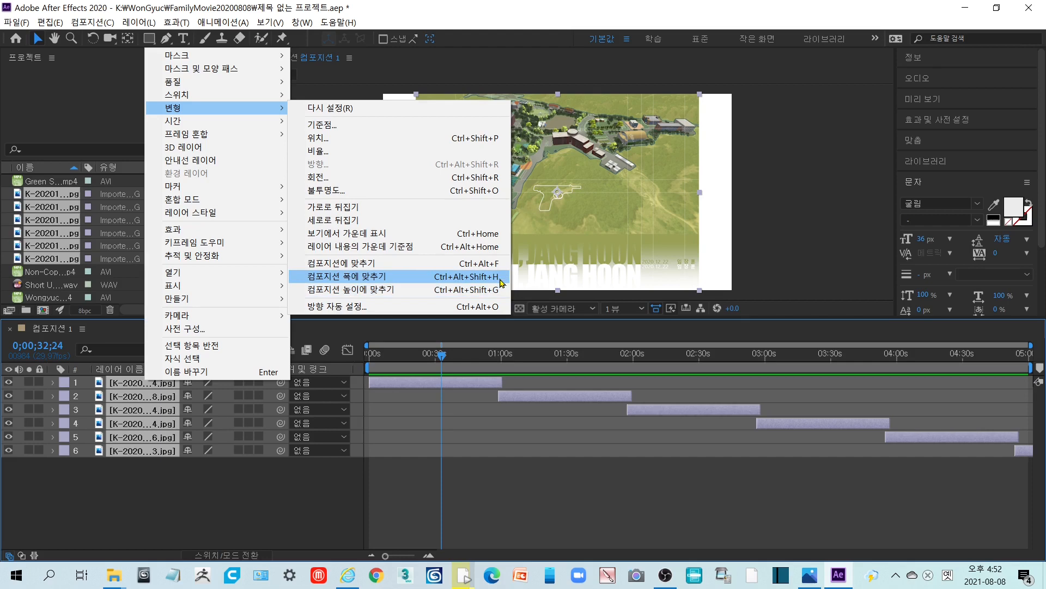
click(550, 496)
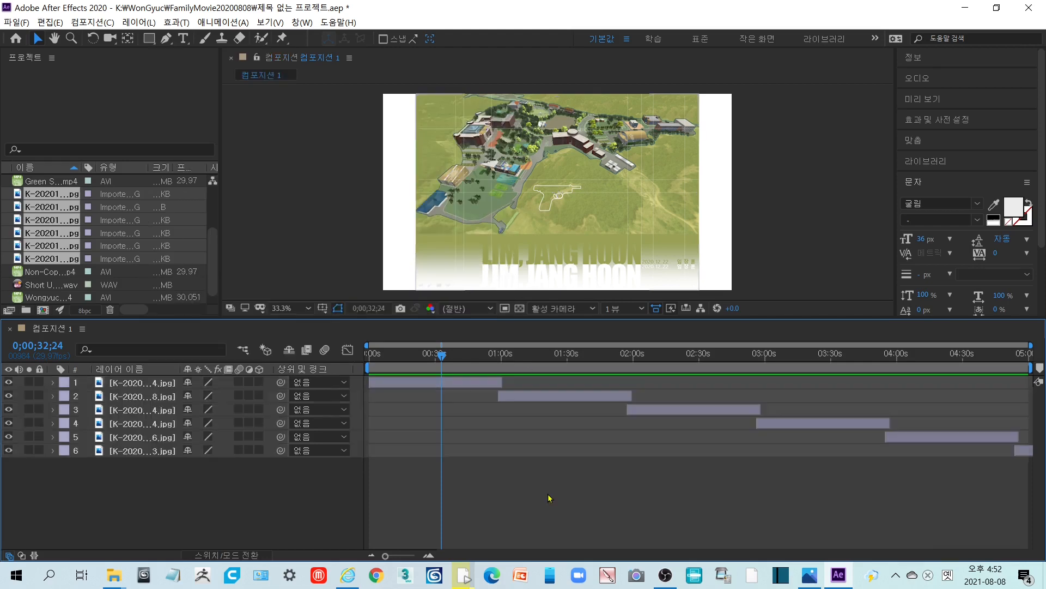
Step: Fit all six photo layers to the composition's height and check the photos at 0;04;34;26 and 0;01;25;06
click(134, 456)
shift+click(154, 384)
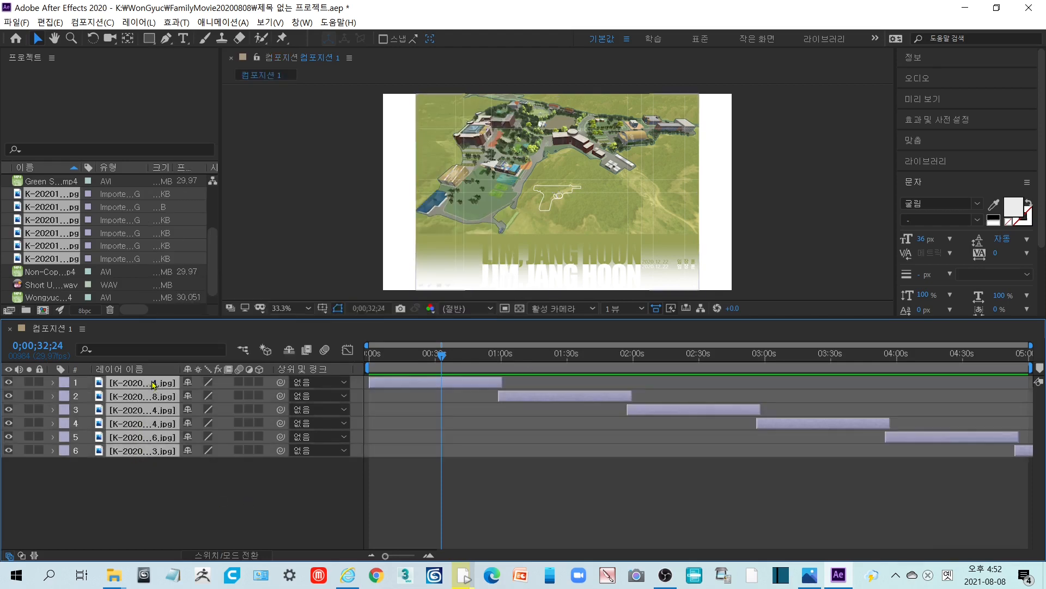
right_click(153, 384)
mouse_move(180, 107)
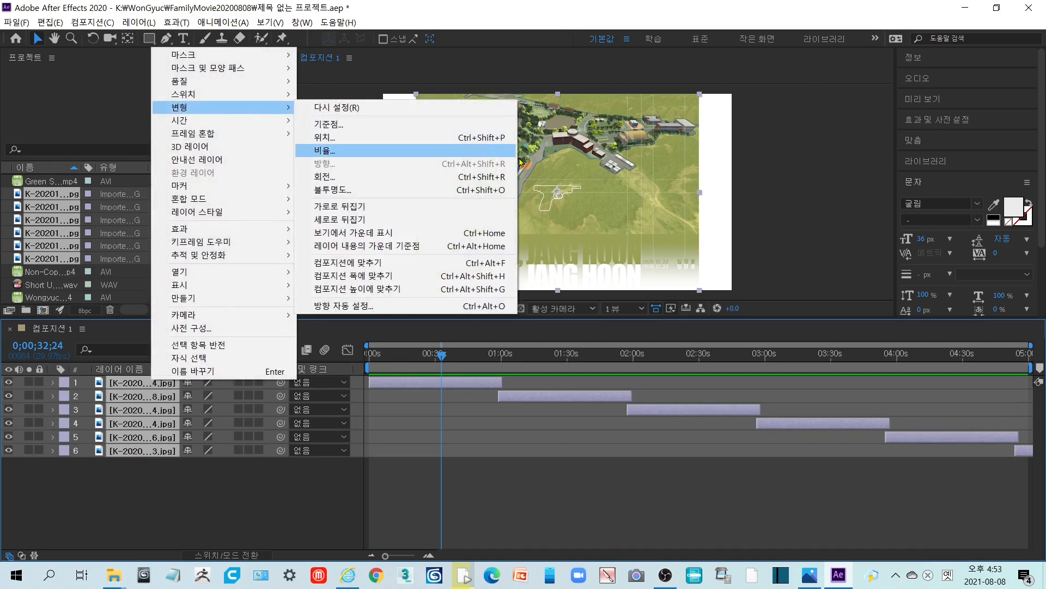
click(423, 277)
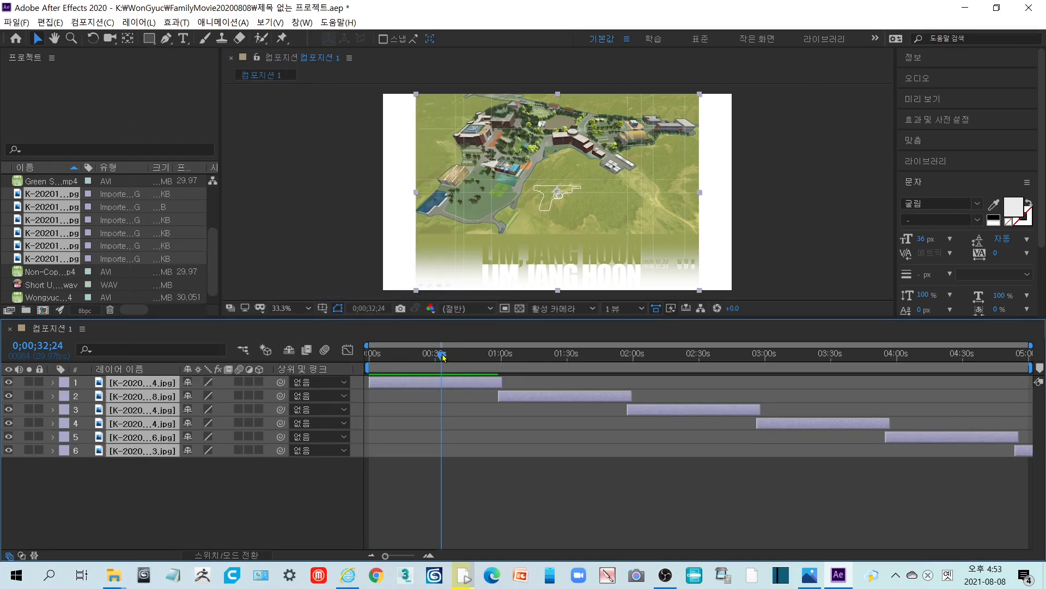
drag(443, 357, 974, 375)
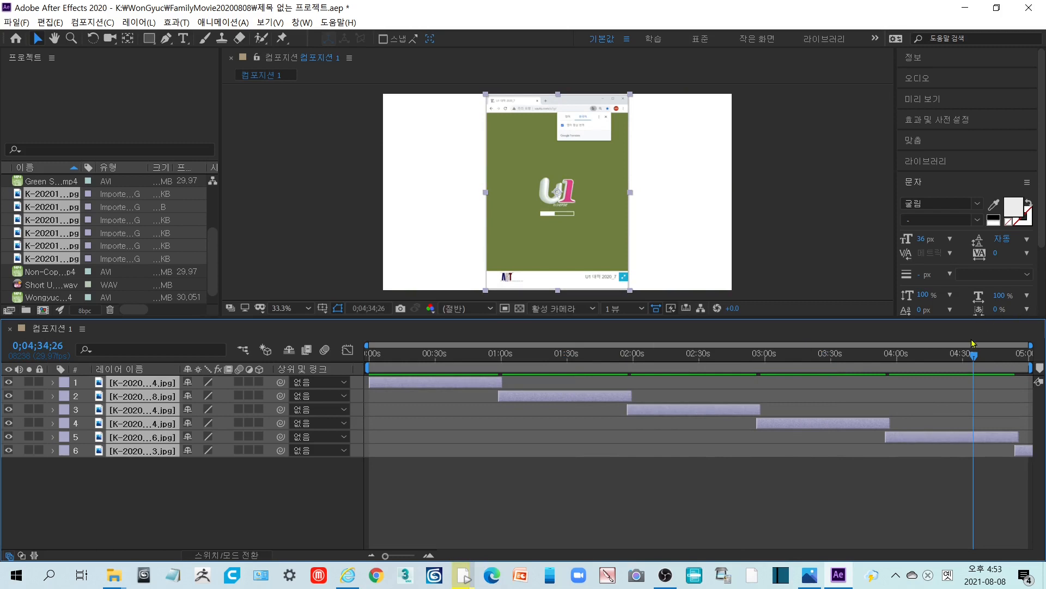
click(557, 355)
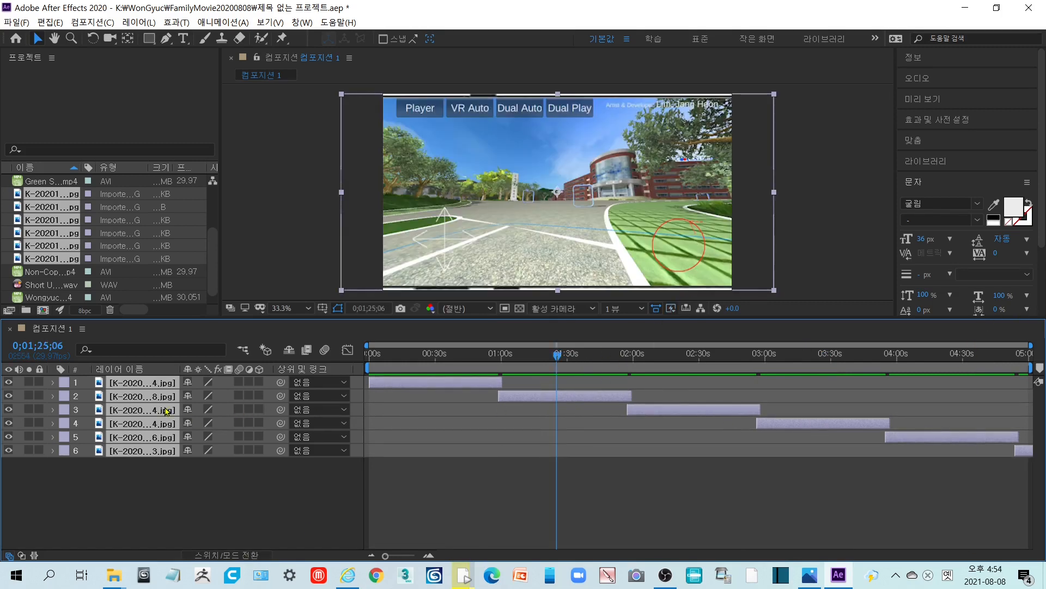
Step: Apply a Transform fit option to the second photo layer and return the current time to the composition's start
click(194, 497)
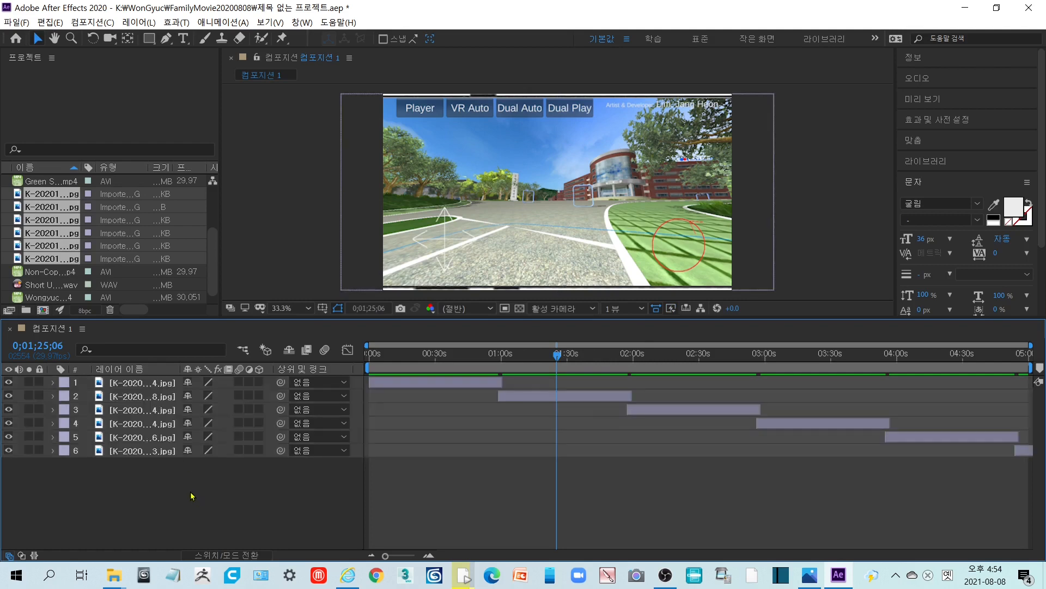
click(153, 396)
right_click(153, 396)
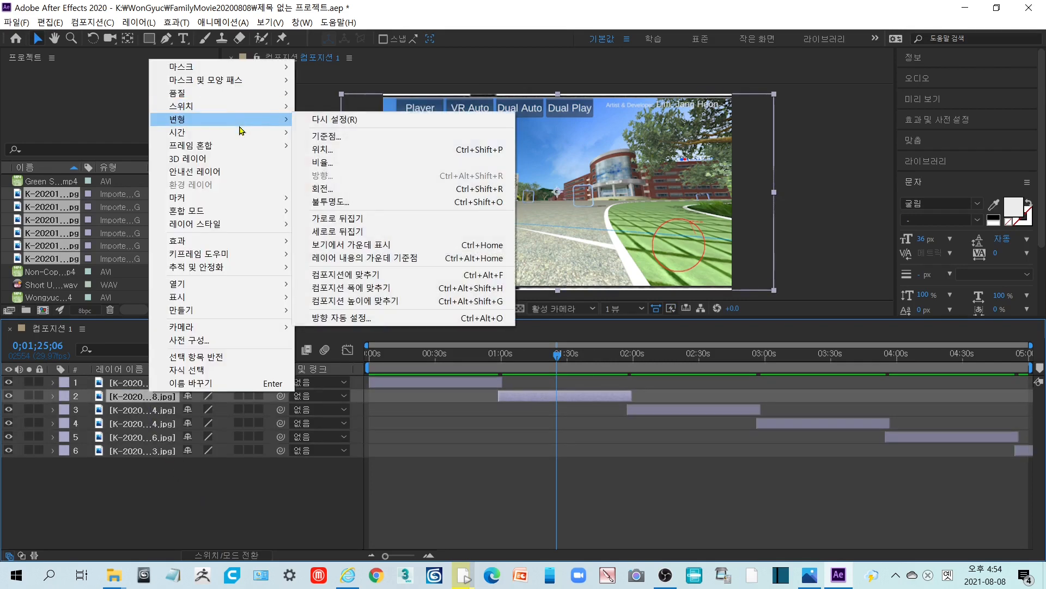
click(433, 294)
key(Home)
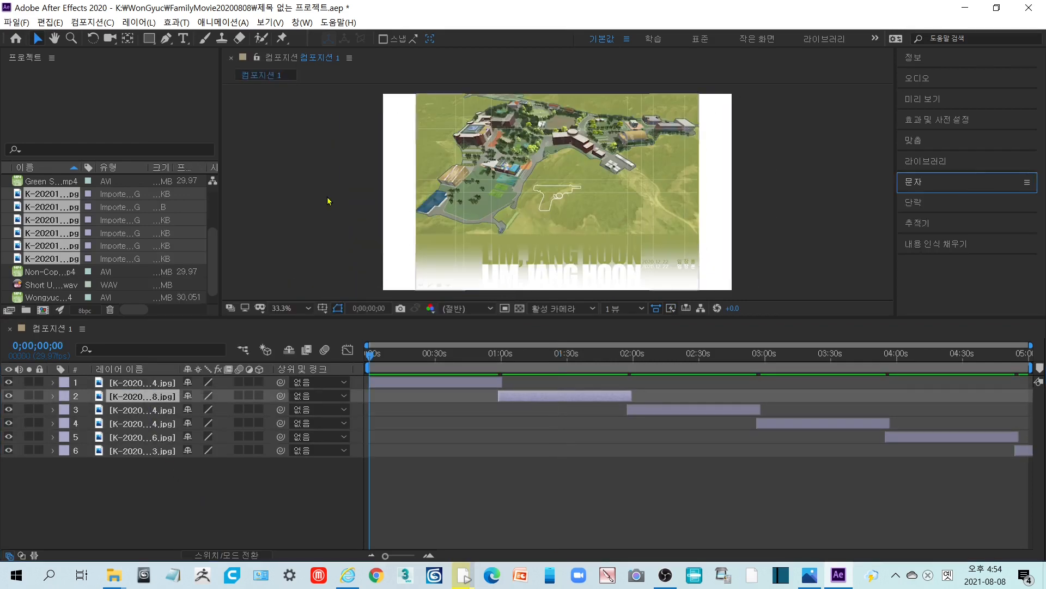
Step: Create a wide text box over the first photo and set its text to 300 px in dark blue 0D2593
click(183, 38)
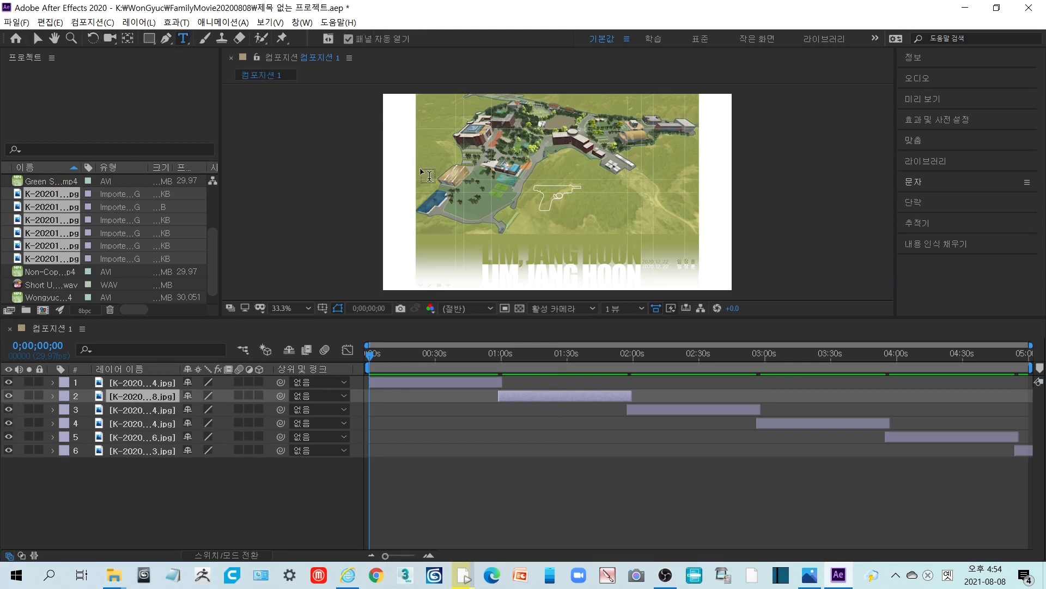
drag(420, 169, 711, 250)
click(871, 238)
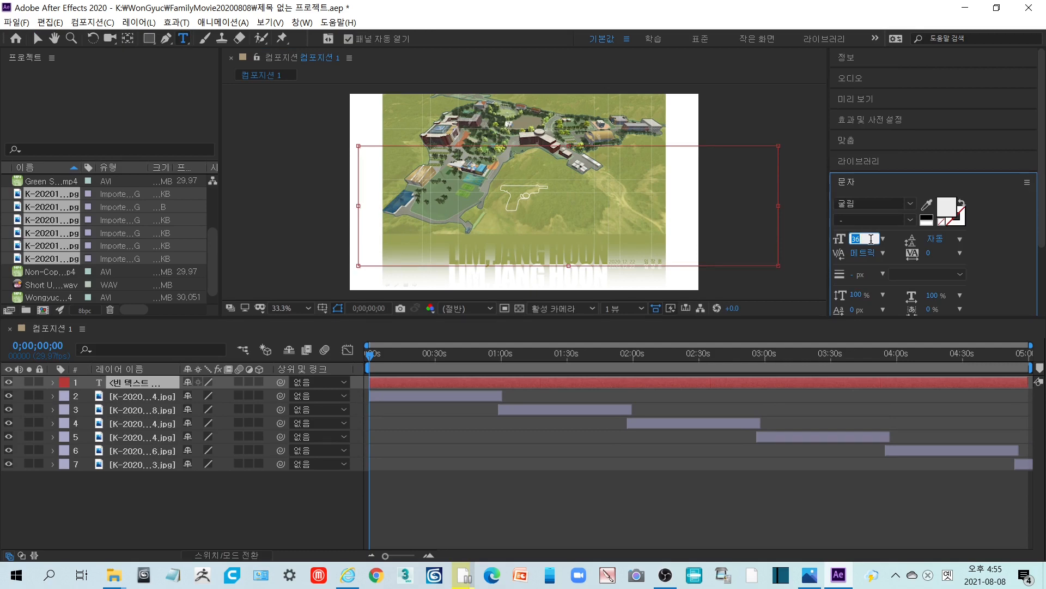
text(300)
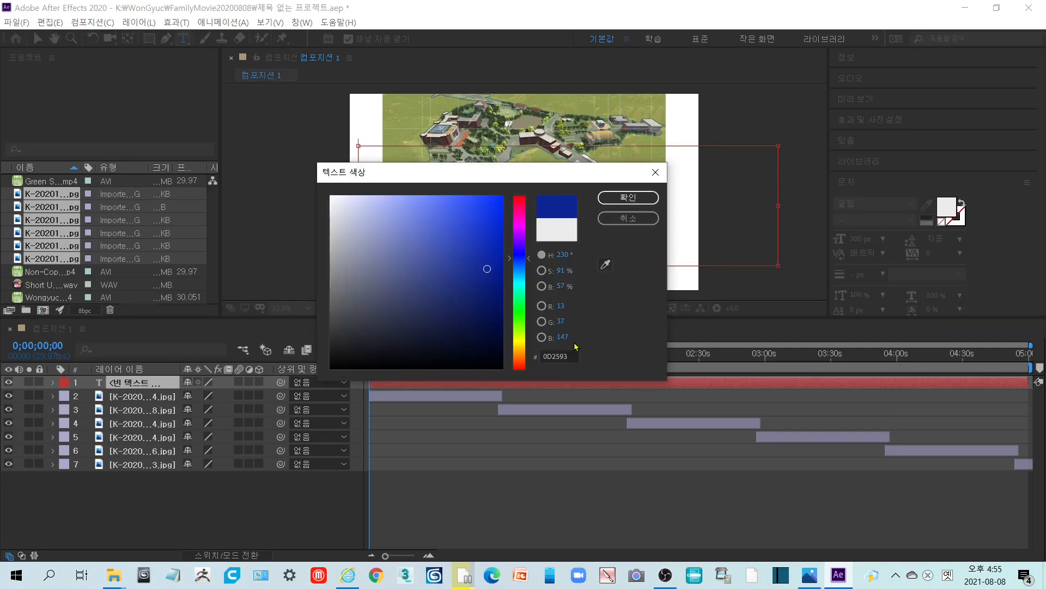
click(627, 197)
Step: Enter 맛살라마 in the new text box
text(맛)
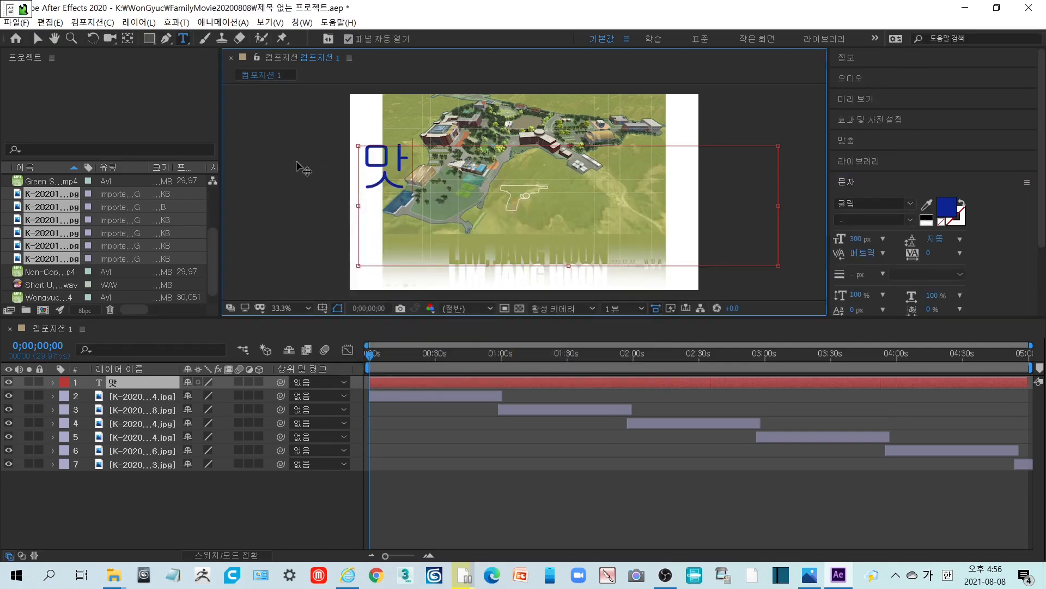
text(살라)
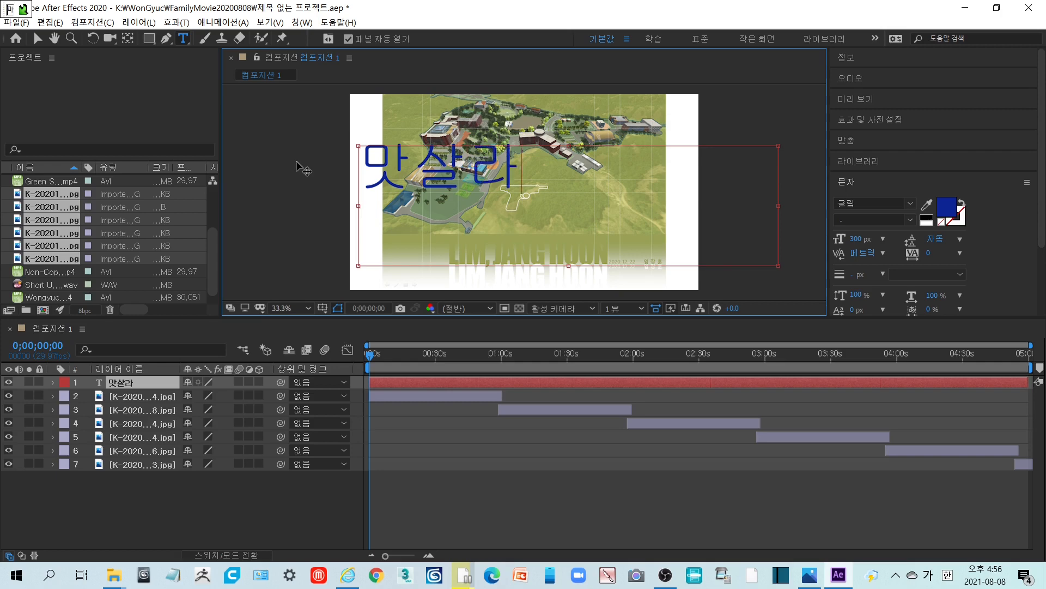
text(마)
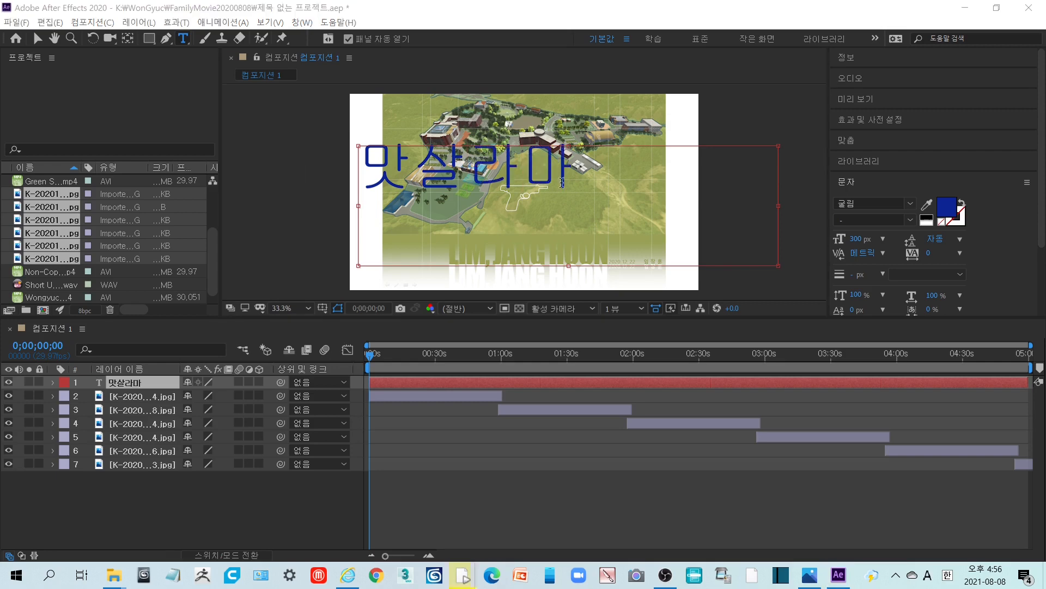
Step: Change the font of the entire 맛살라마 text to 맑은 고딕
key(shift+Left)
key(shift+Left)
key(shift+Left)
key(shift+Left)
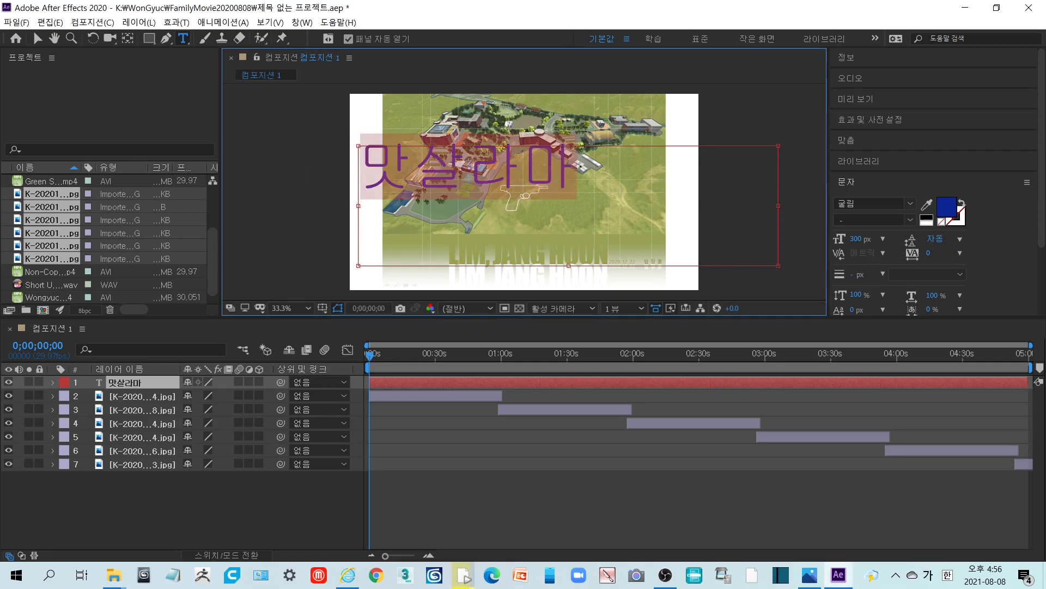
click(909, 204)
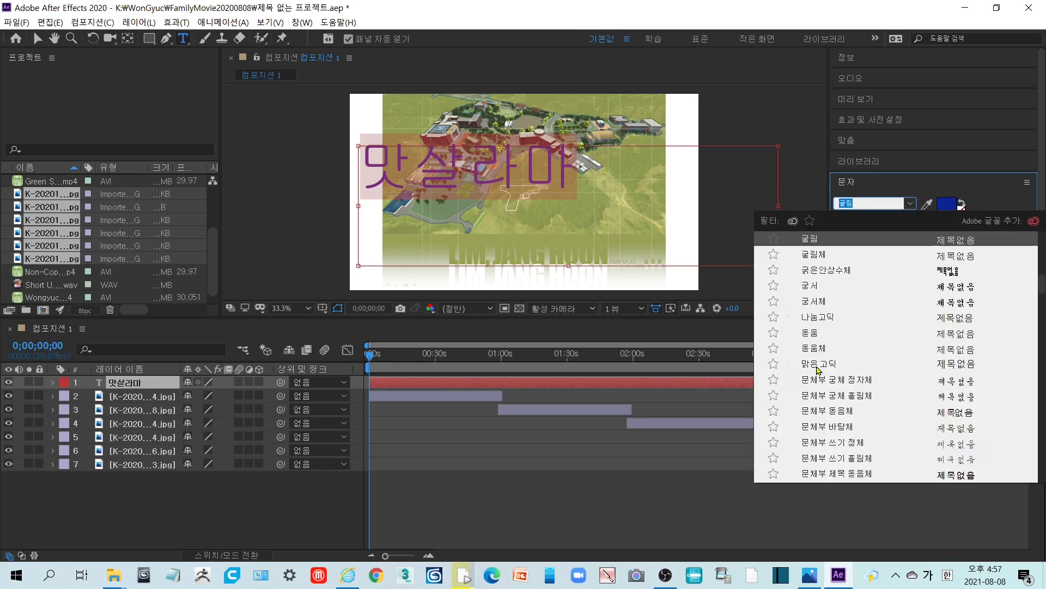
click(821, 373)
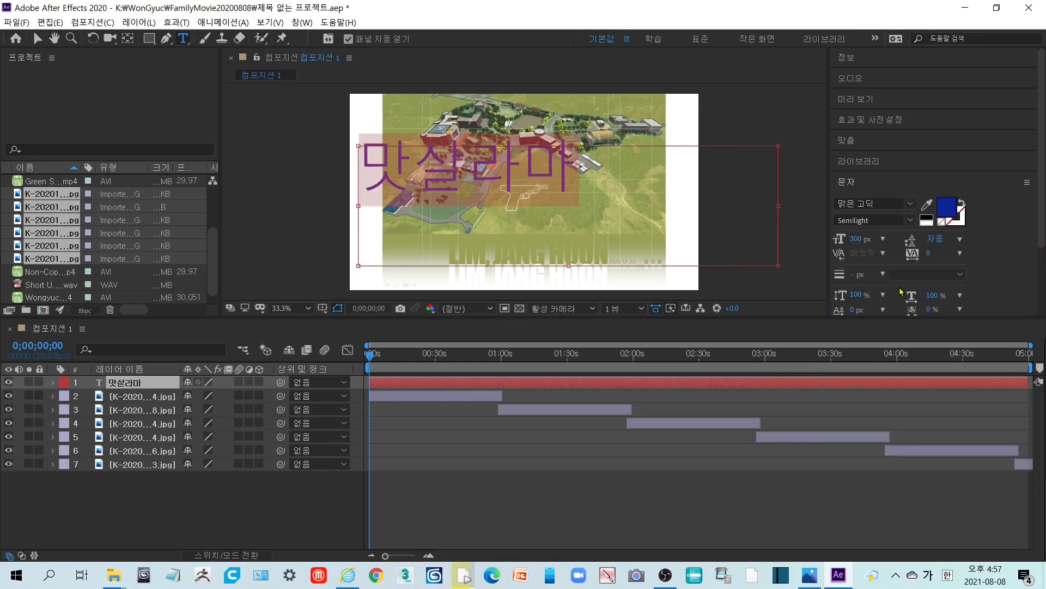
Step: Give the 맛살라마 text a blue stroke and set its font style to Bold
click(937, 133)
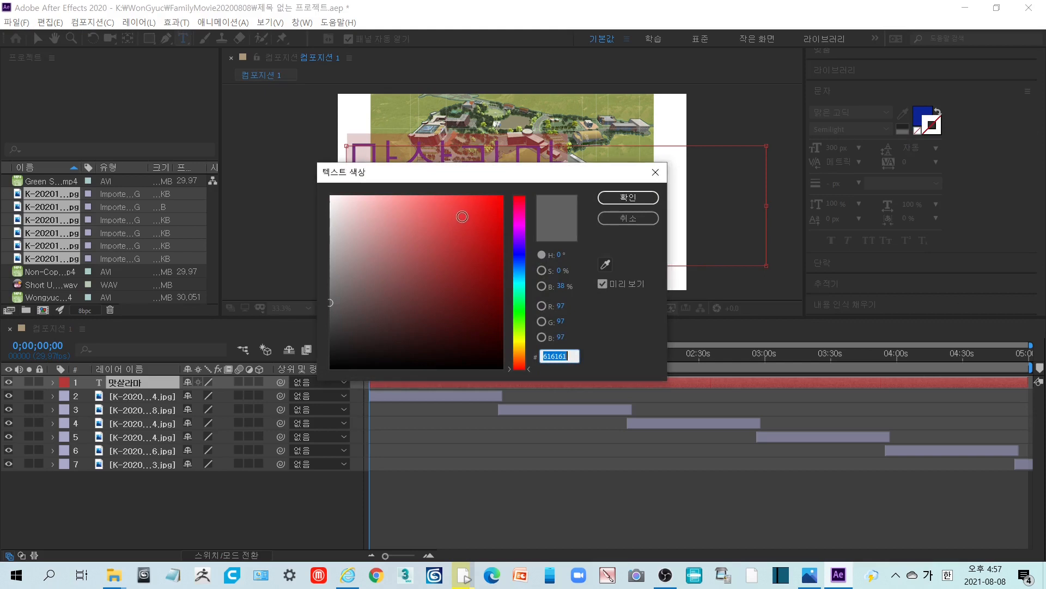
drag(460, 215, 504, 194)
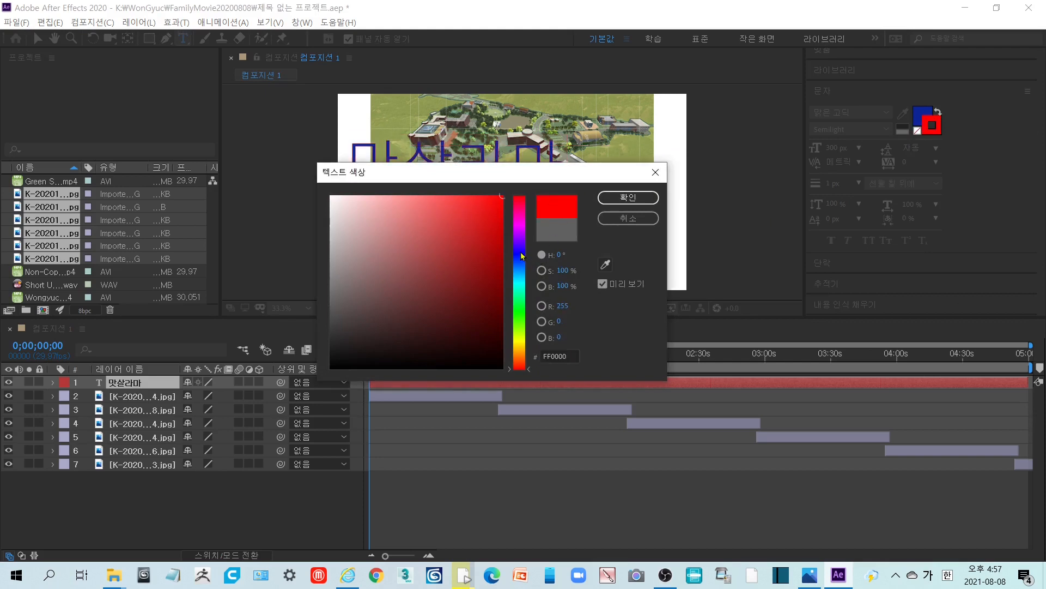
mouse_move(521, 253)
mouse_down()
mouse_move(523, 268)
mouse_move(523, 258)
mouse_up()
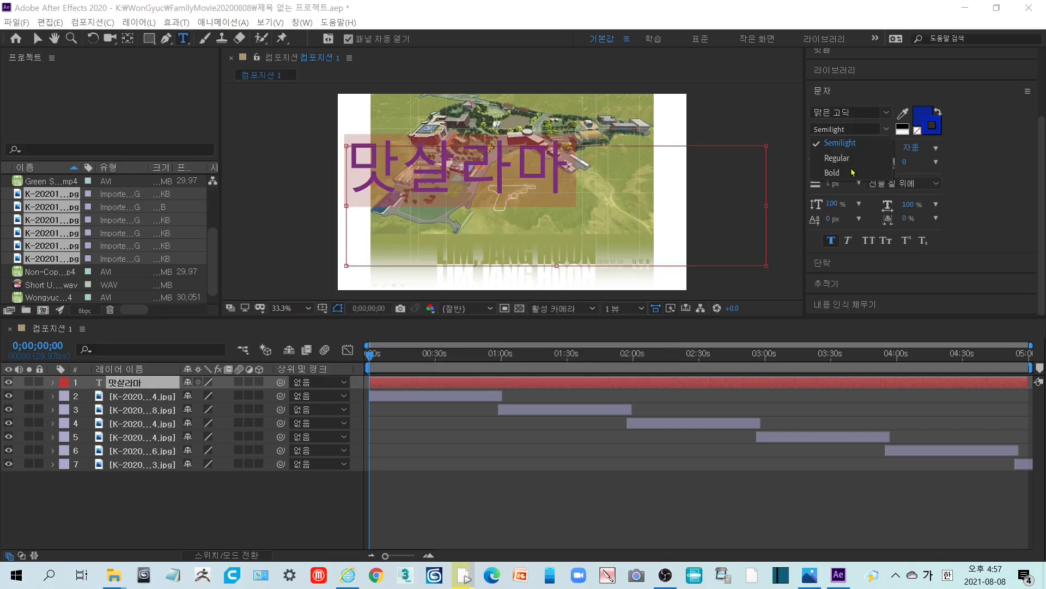
click(853, 172)
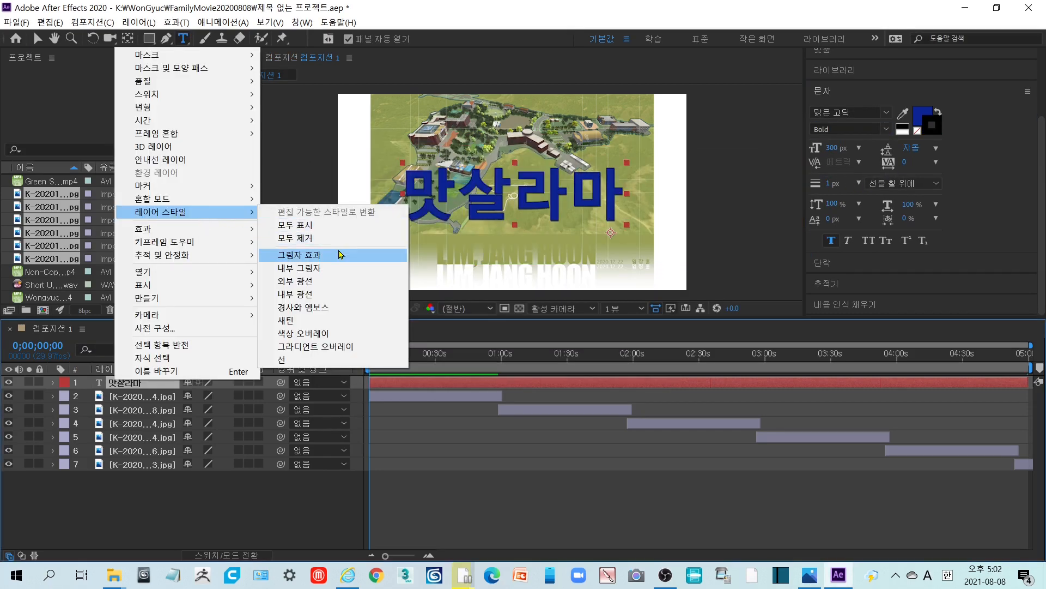
Step: Look through the layer style options for the 맛살라마 text layer, including Drop Shadow
click(340, 254)
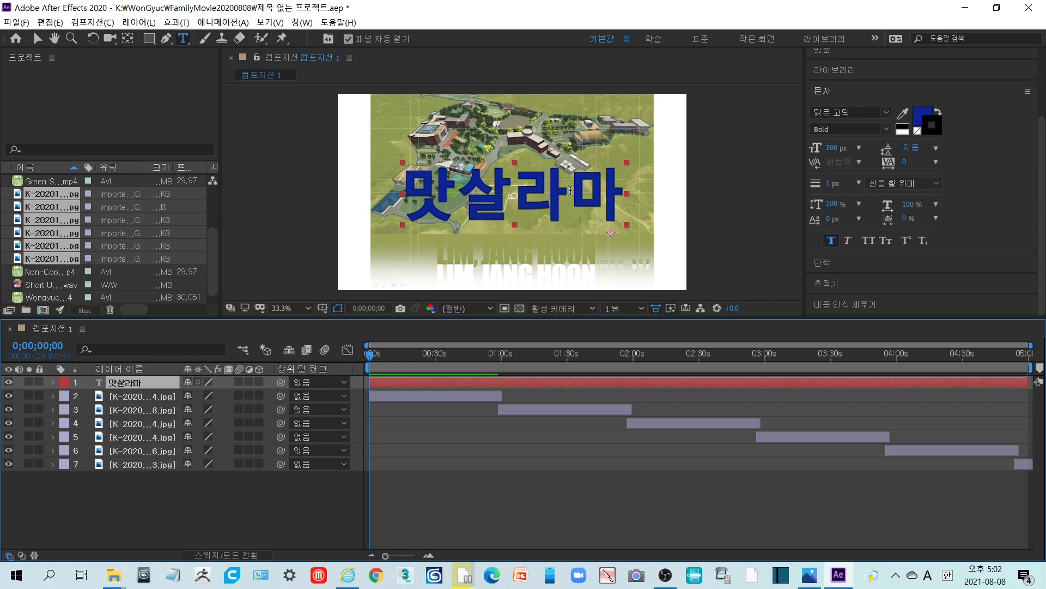
right_click(116, 378)
click(152, 388)
Step: Reveal the 맛살라마 layer's Opacity, Scale, Position and Rotation in turn, and finish with its modified properties and Transform group
key(t)
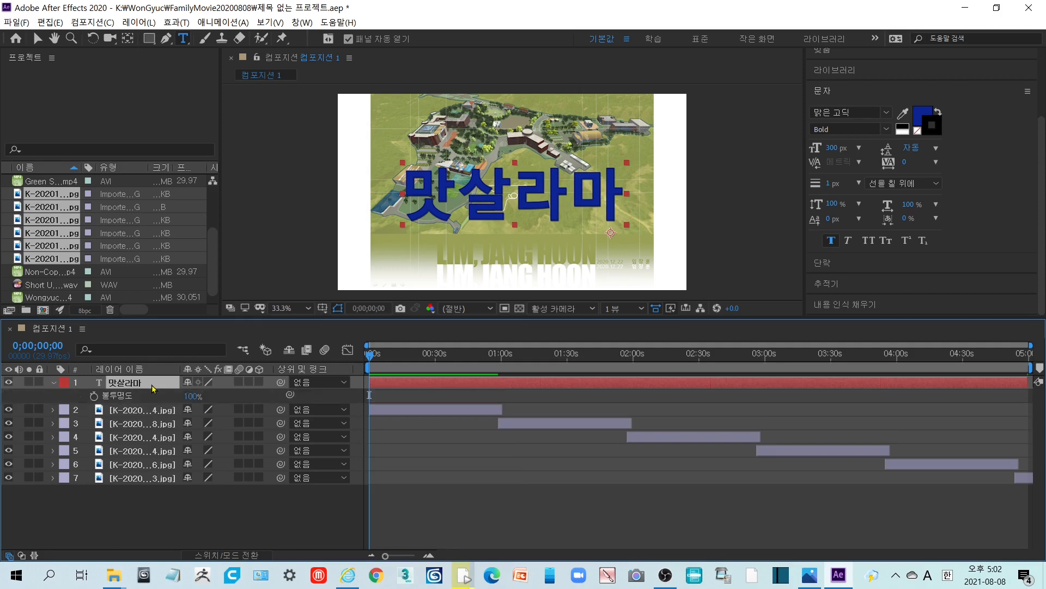
key(s)
key(p)
key(r)
key(u)
key(u)
click(66, 423)
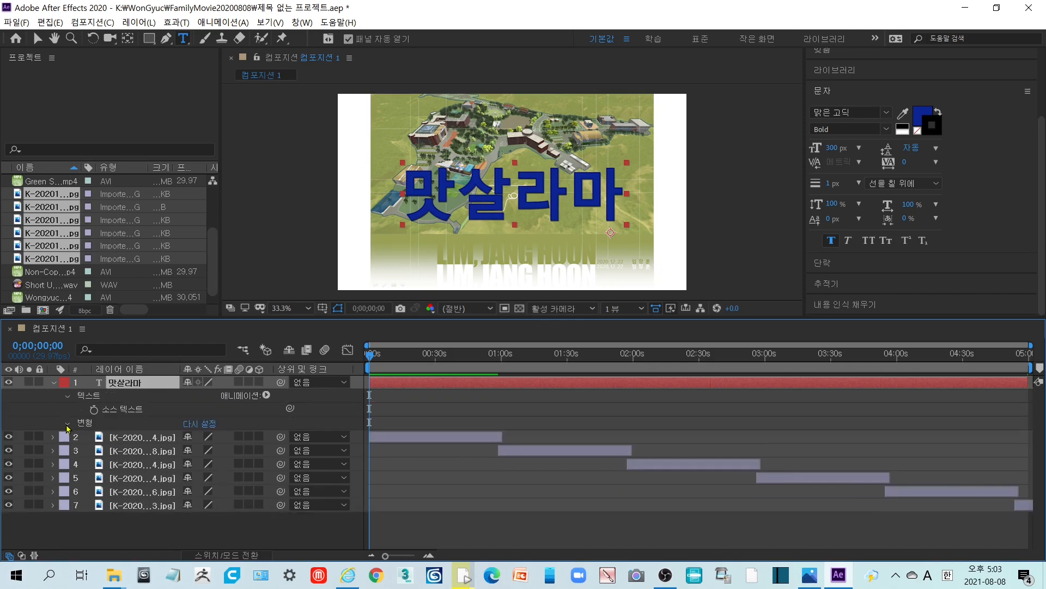
click(67, 424)
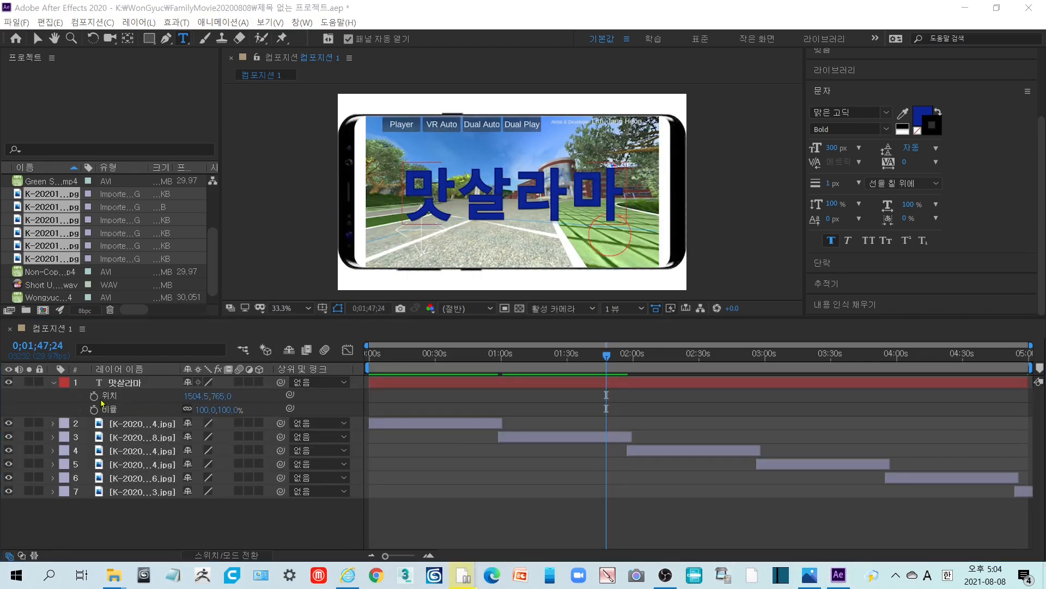
Step: Keyframe the 맛살라마 layer's Position at 0;01;47;24, add a keyframe at 0;00;43;29 with the text moved left to 217.5,765.0, and preview
click(95, 397)
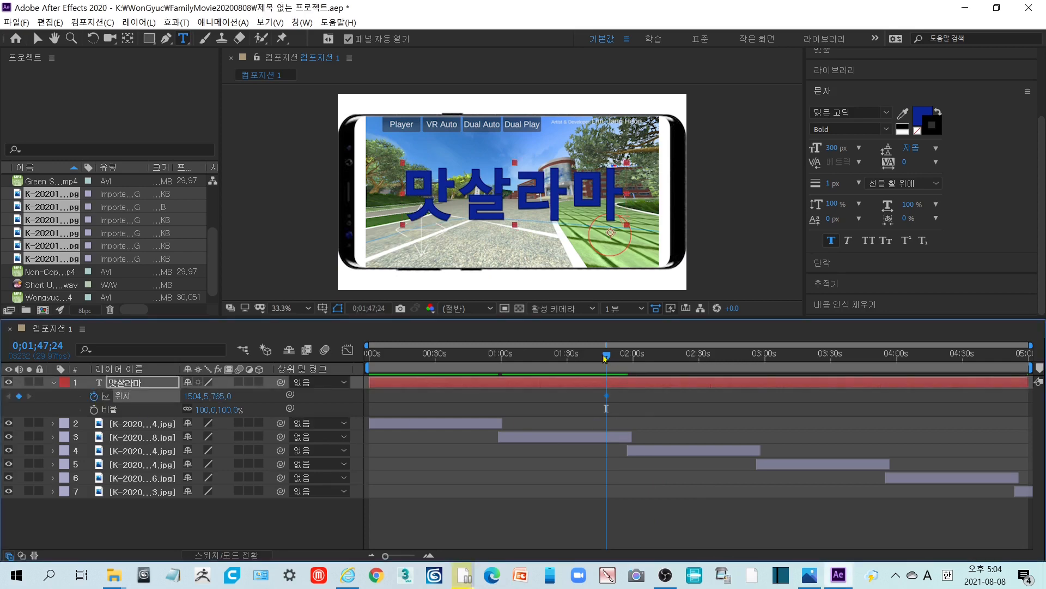
drag(605, 357, 466, 355)
key(v)
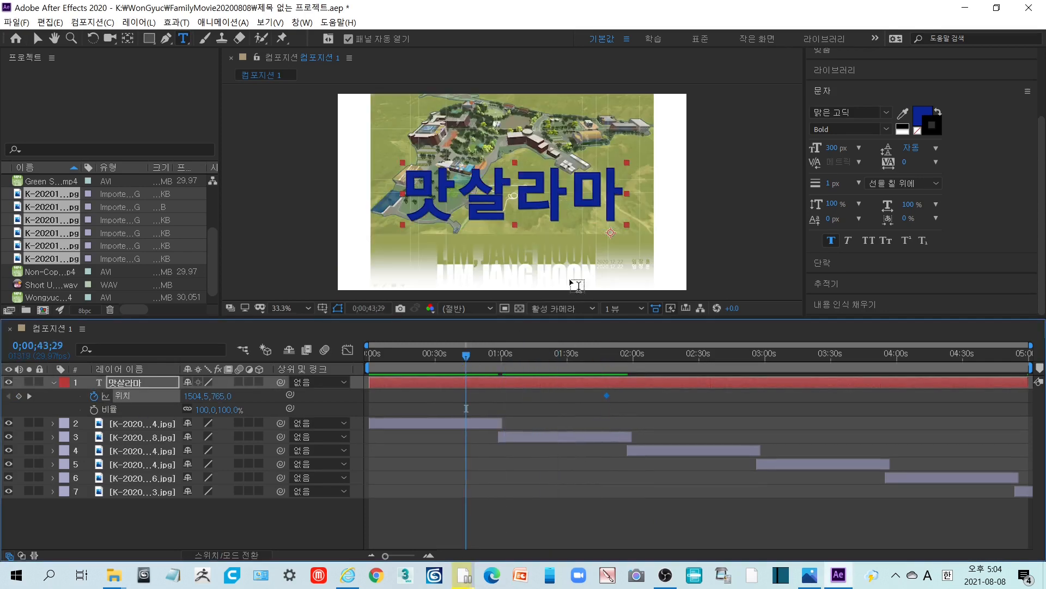
drag(521, 204, 288, 204)
key(space)
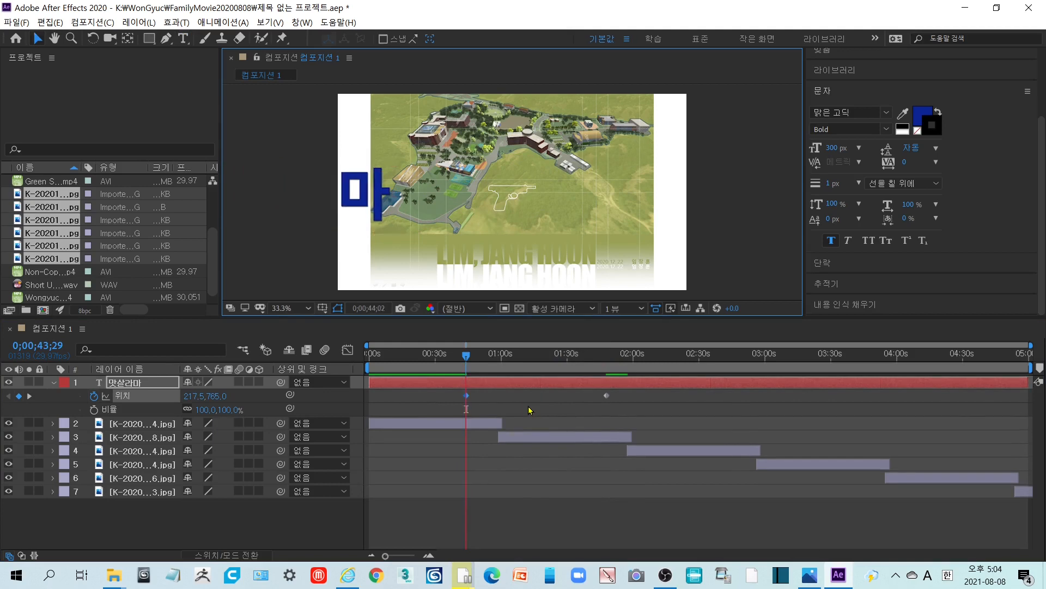
Step: Set the current time to 0;00;26;19 and show the 맛살라마 layer's Position and Scale properties together
drag(468, 356, 428, 355)
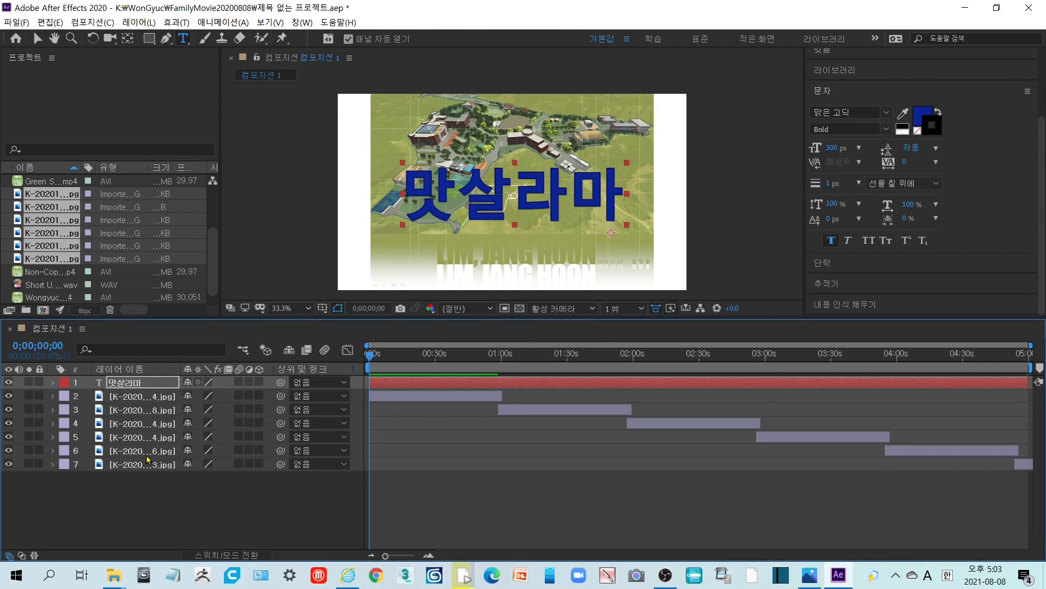
key(p)
key(shift+s)
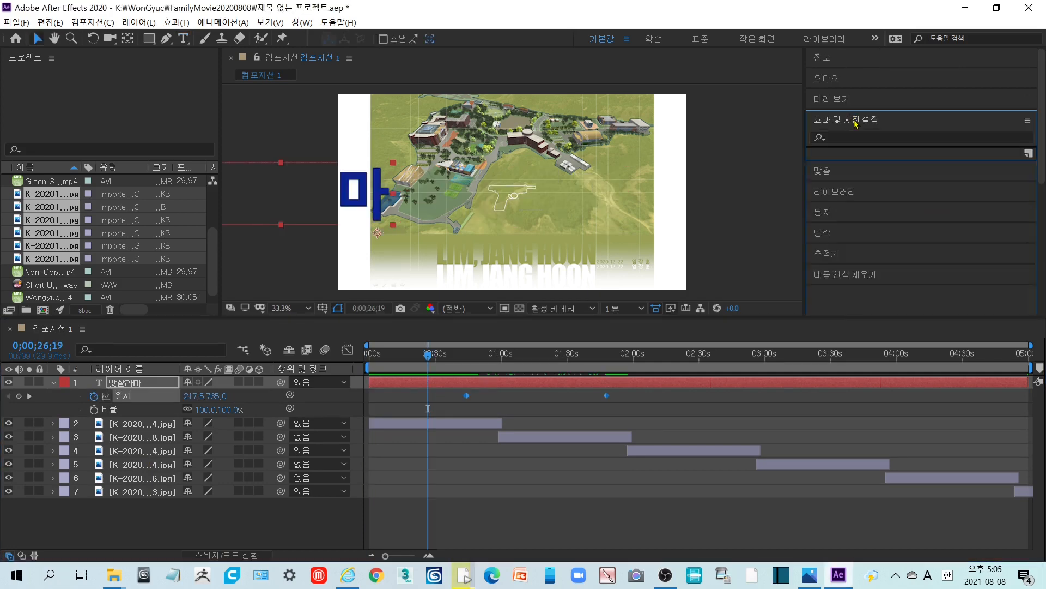
Step: Browse the effects and presets list and select the Levels effect (레벨) in the Color Correction category
click(854, 120)
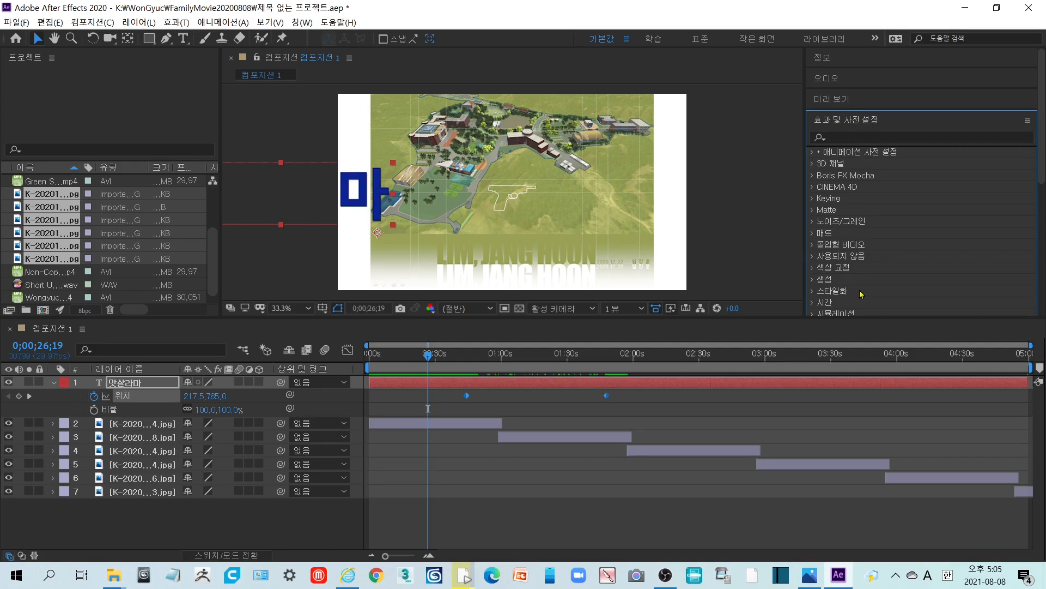
scroll(1037, 186, down, 2)
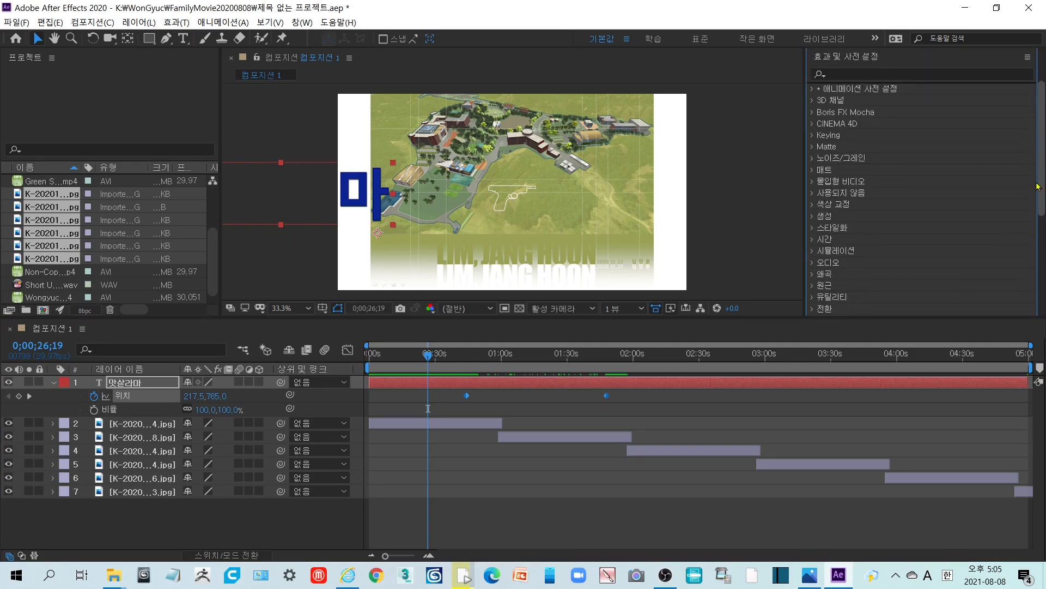
drag(1036, 183, 1034, 222)
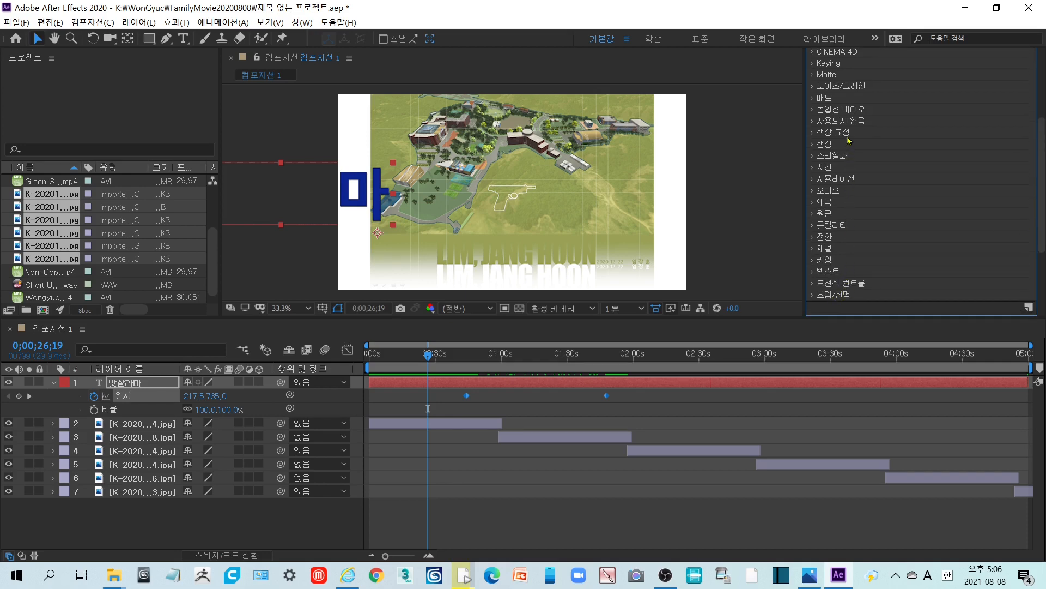
click(813, 133)
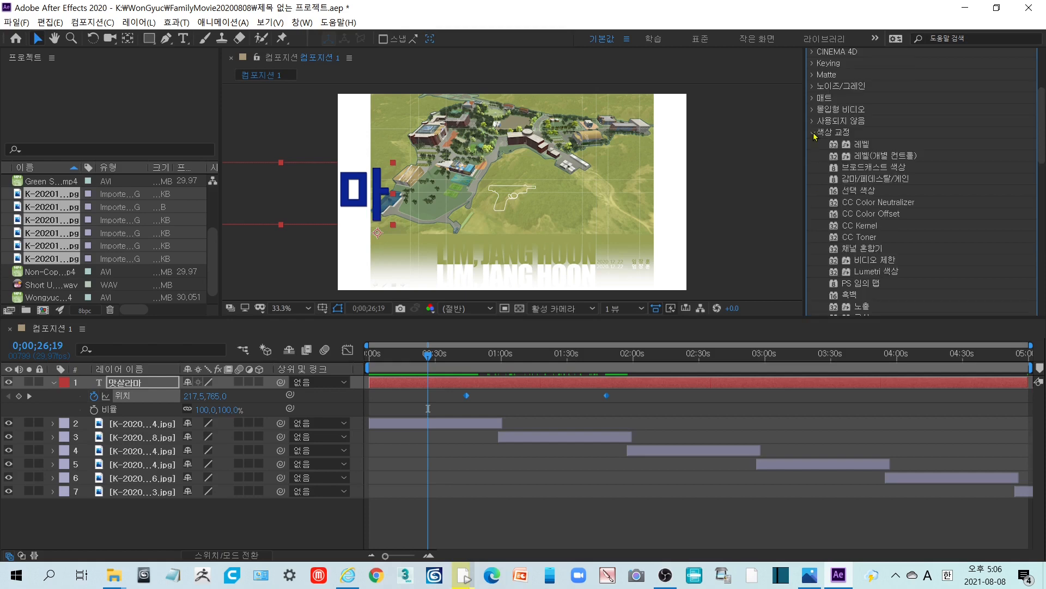
click(883, 145)
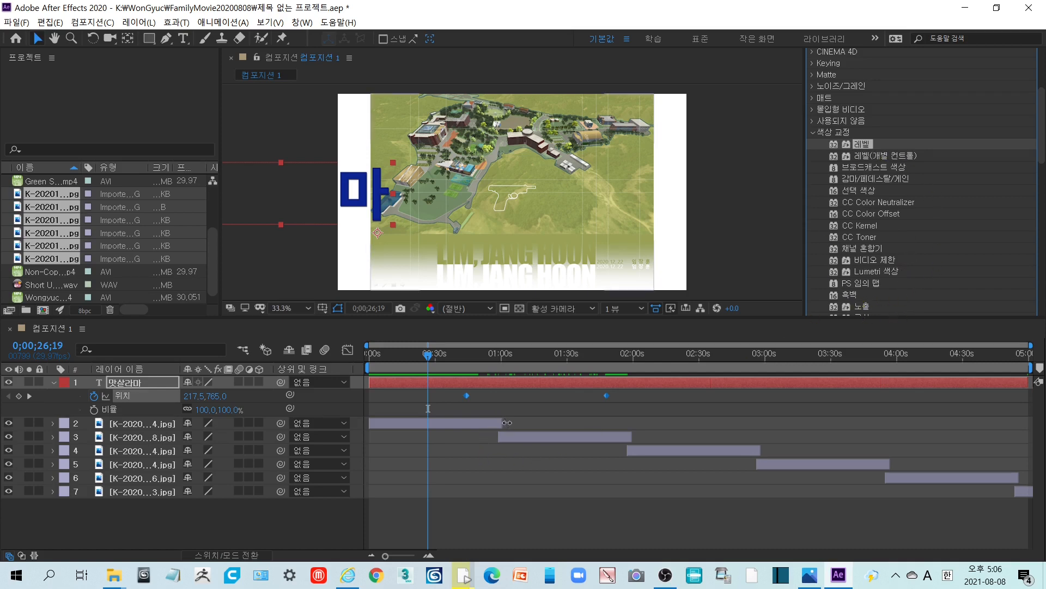
Step: Apply the CC Light Wipe transition effect to the first photo layer
scroll(920, 200, down, 7)
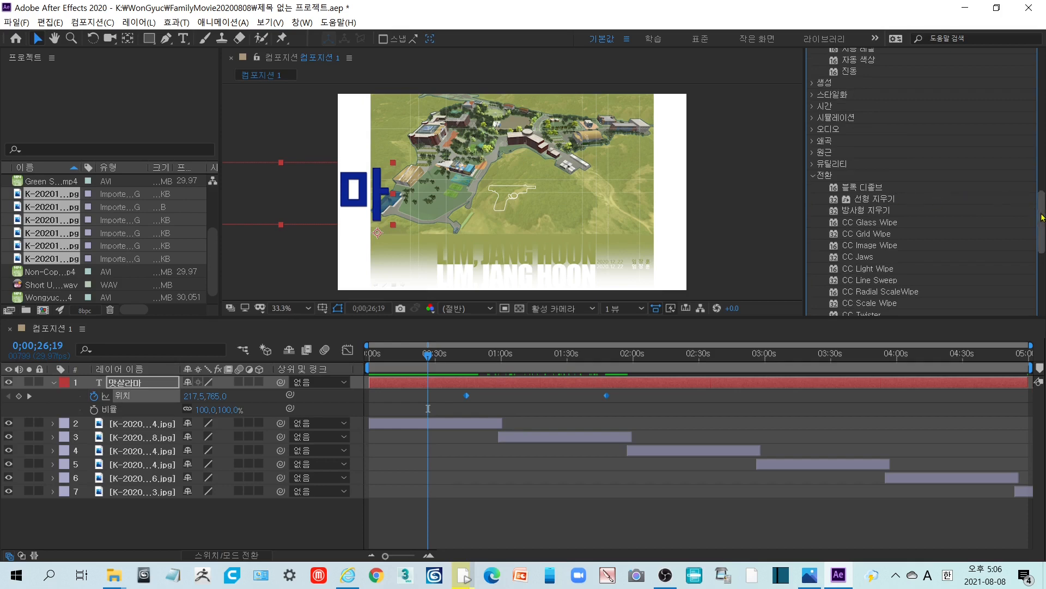
drag(1041, 216, 1039, 243)
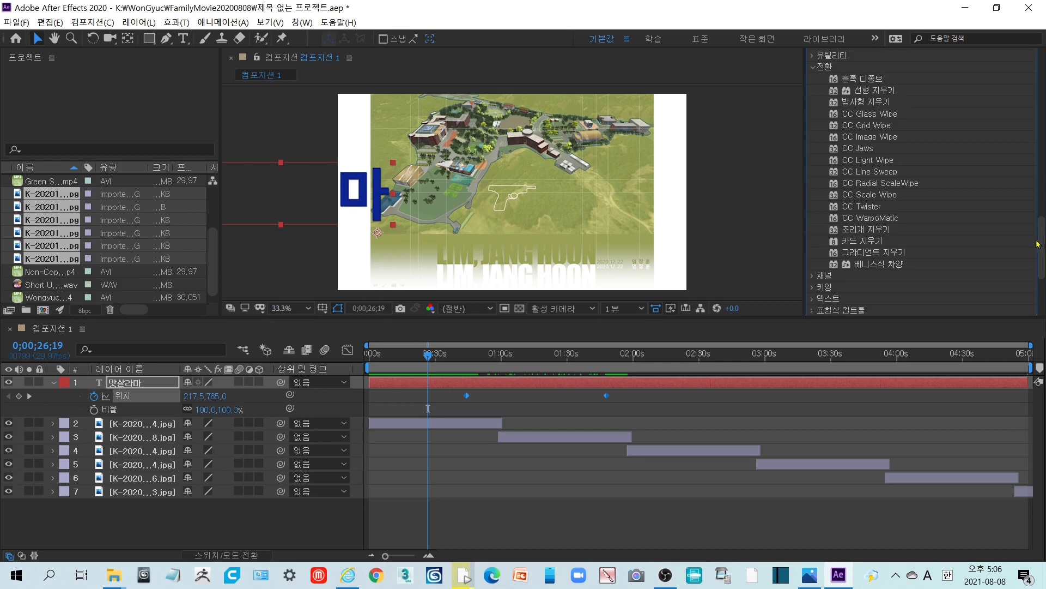
click(887, 162)
drag(893, 172, 487, 428)
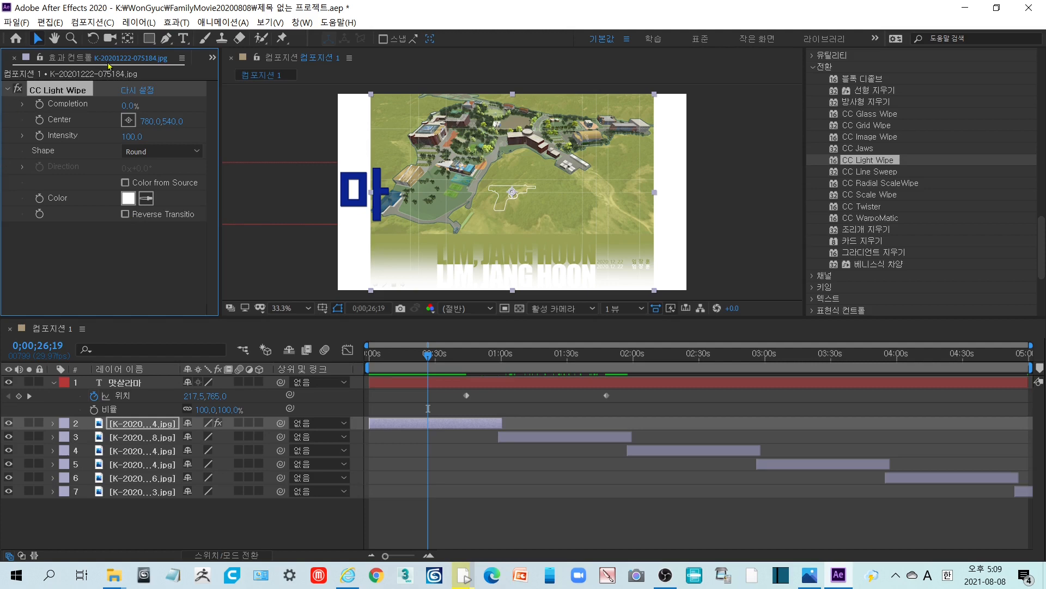
Step: Expand the first photo layer's Transform and CC Light Wipe properties in the timeline to examine their settings
click(53, 423)
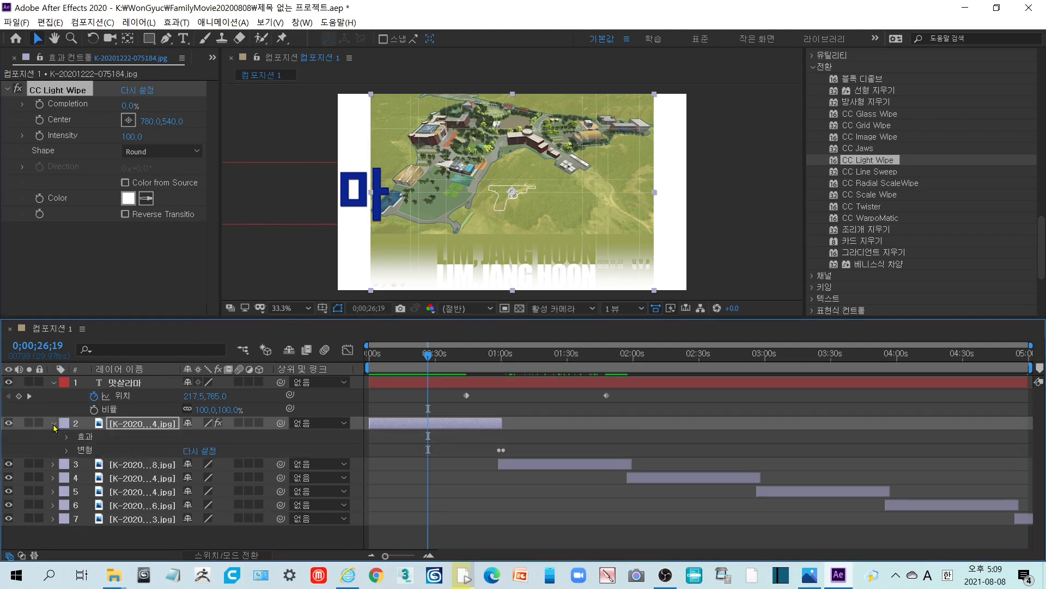
click(80, 452)
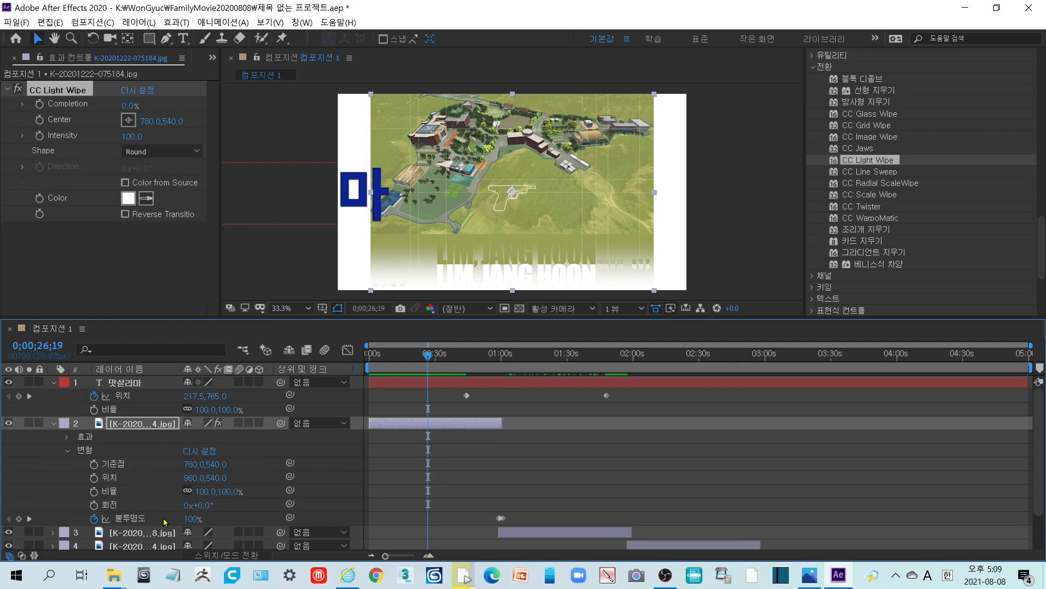
click(67, 437)
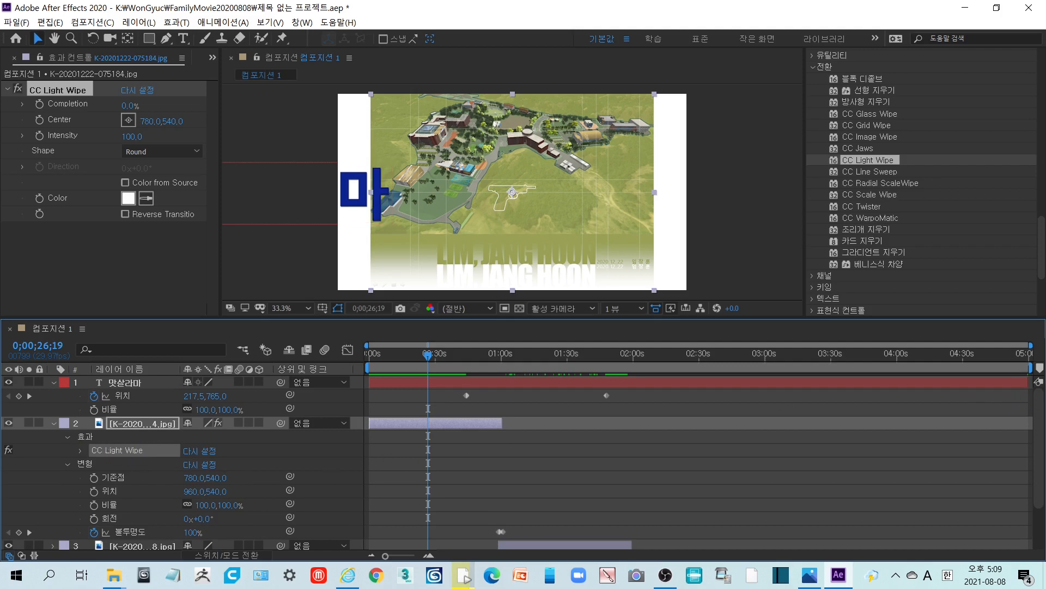
scroll(1034, 480, down, 3)
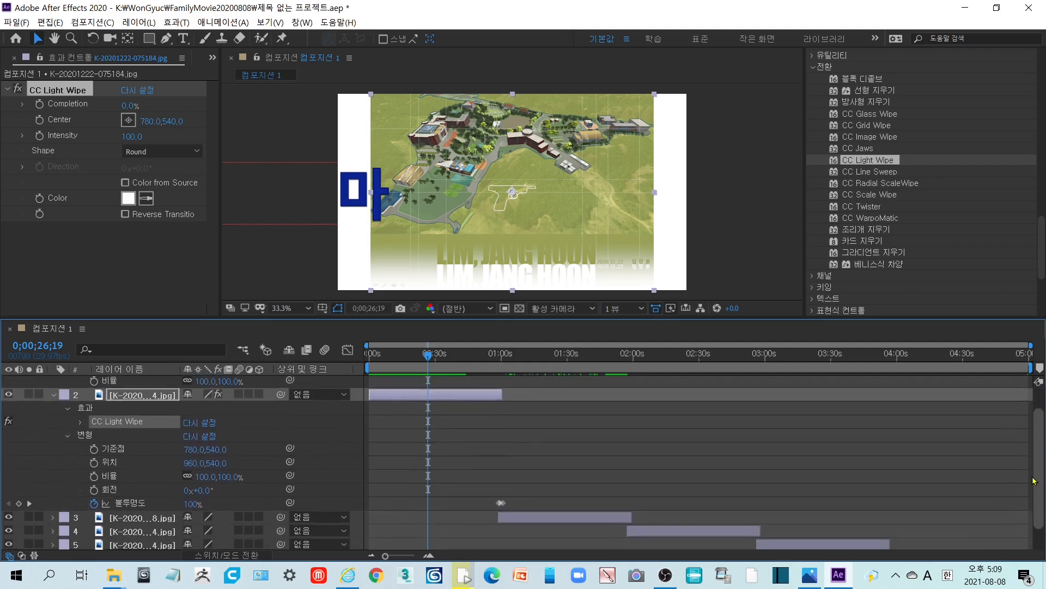
scroll(1034, 481, down, 1)
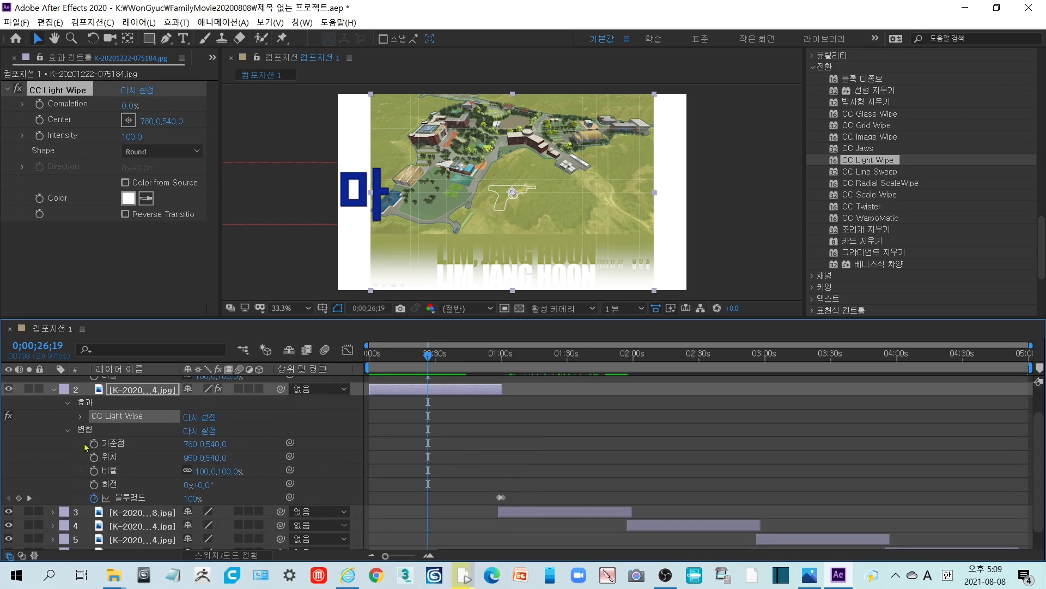
click(81, 416)
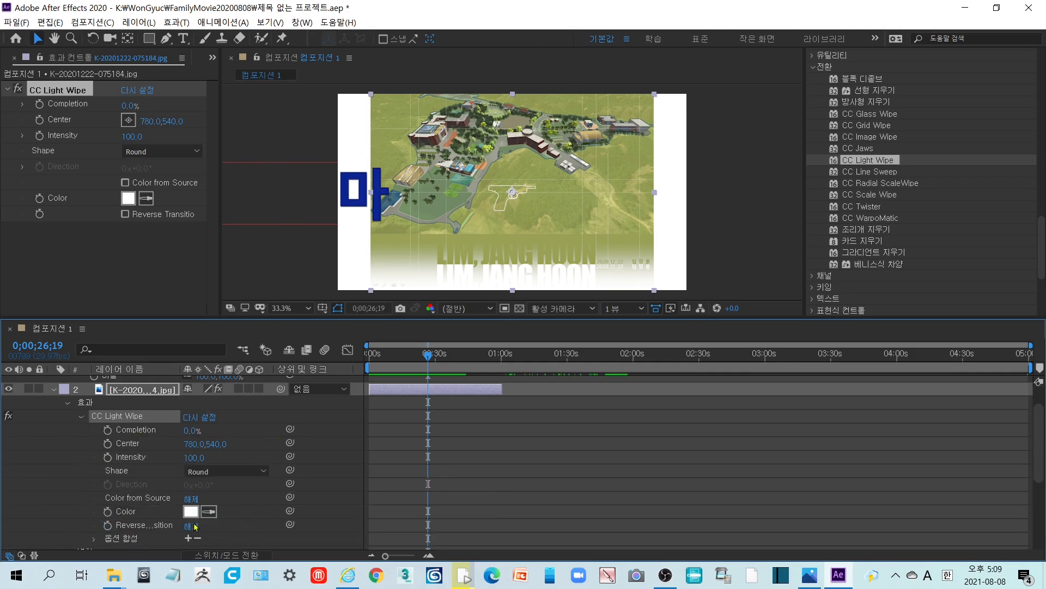
Step: Copy the CC Light Wipe effect from the first photo layer to the second photo layer and expand the second layer's effects
click(893, 183)
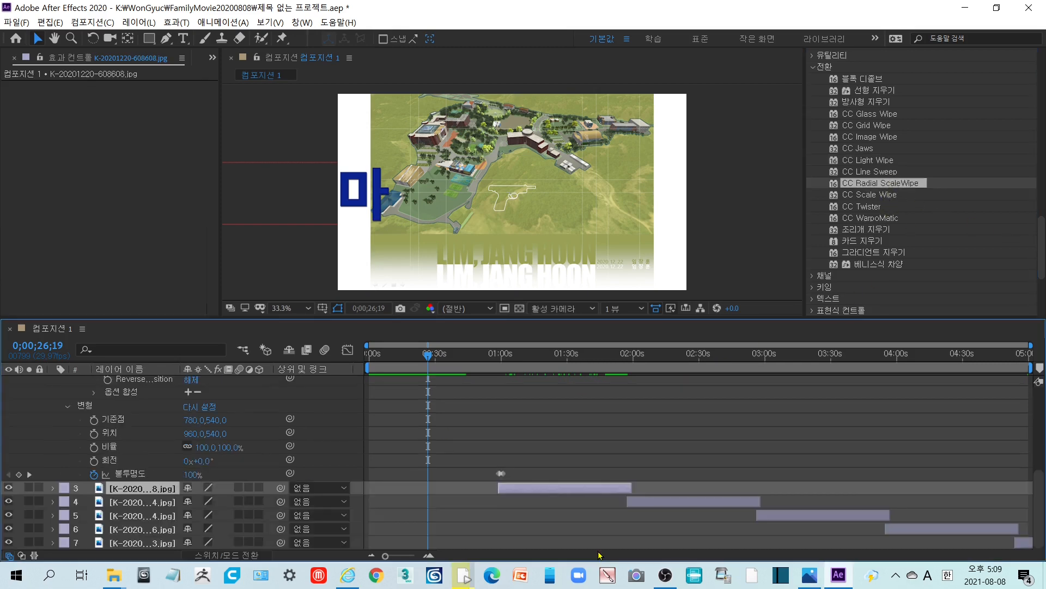
scroll(563, 500, up, 2)
scroll(396, 475, up, 3)
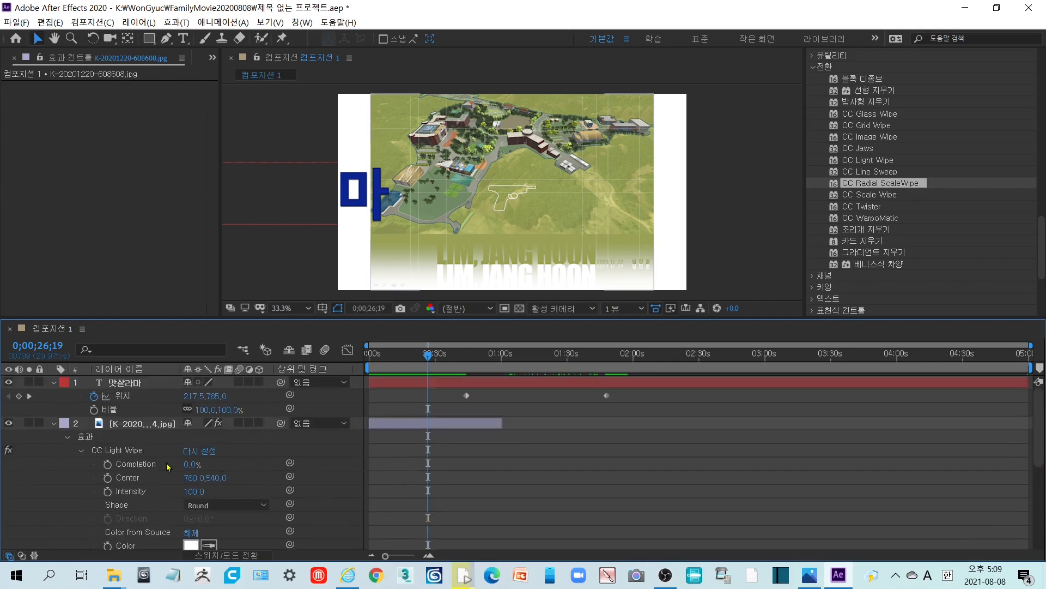
click(136, 465)
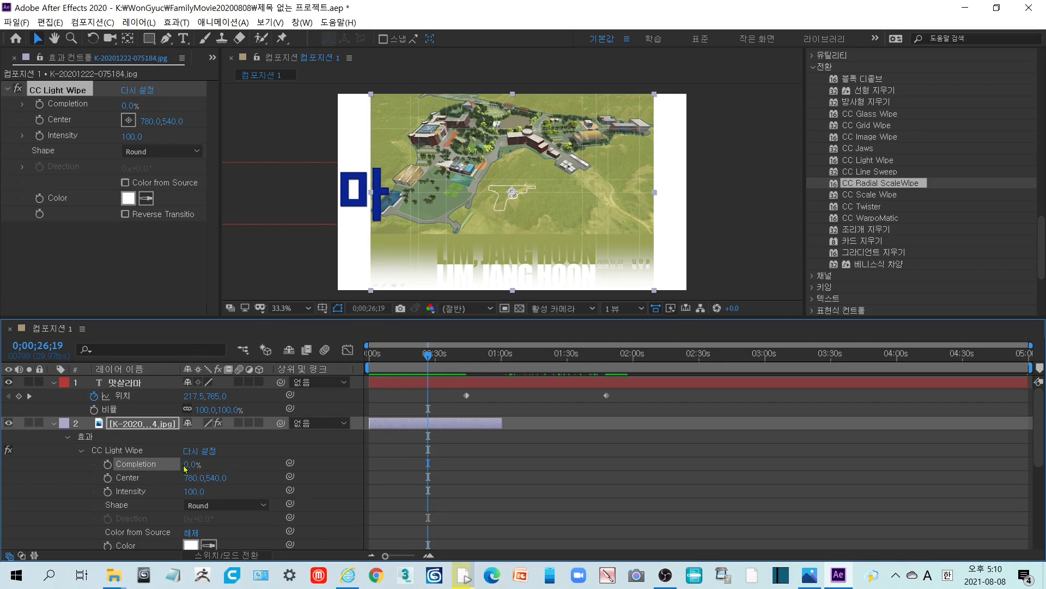
scroll(534, 499, down, 5)
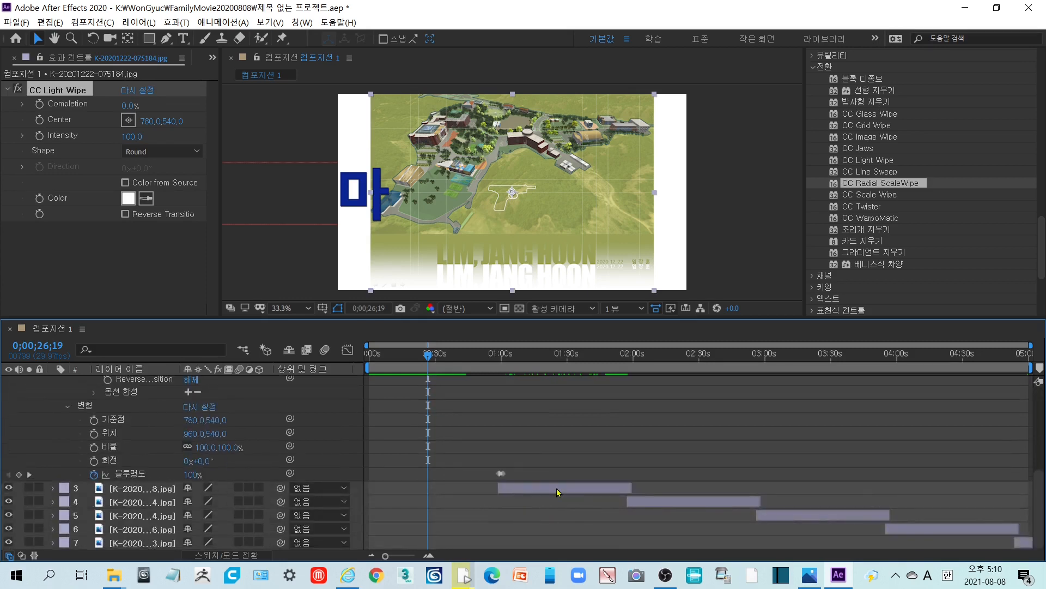
click(559, 489)
key(ctrl+v)
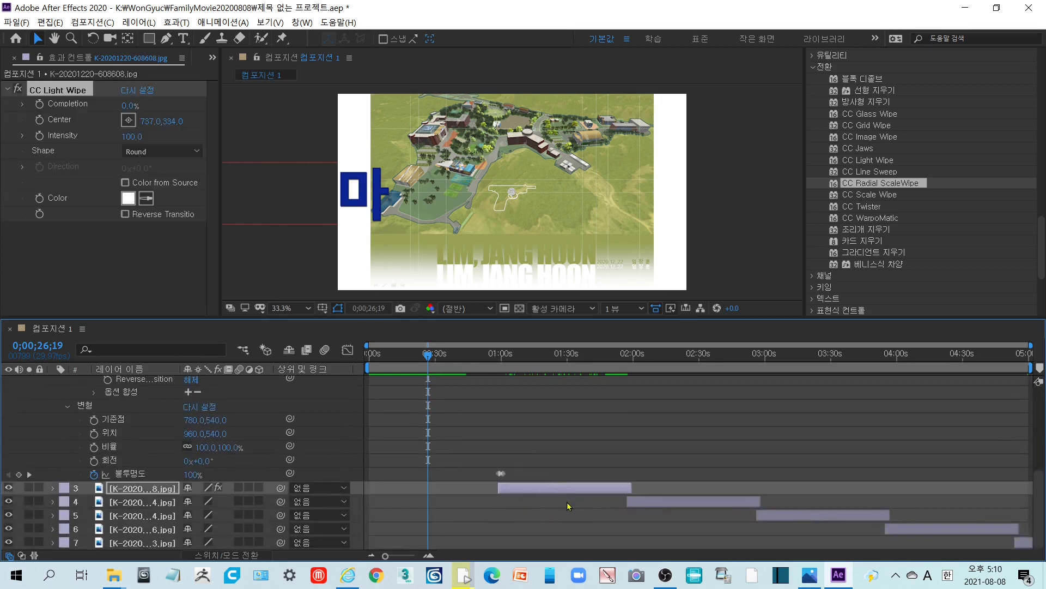
click(54, 488)
click(68, 501)
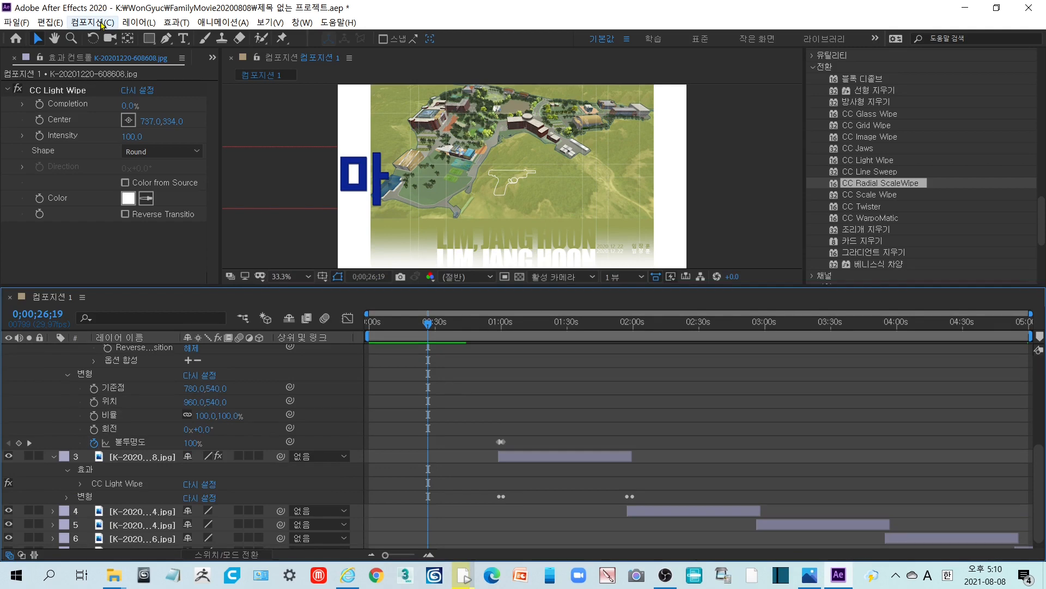
Step: End the work area at about 0;02;21;28 and trim the composition to the work area
click(682, 327)
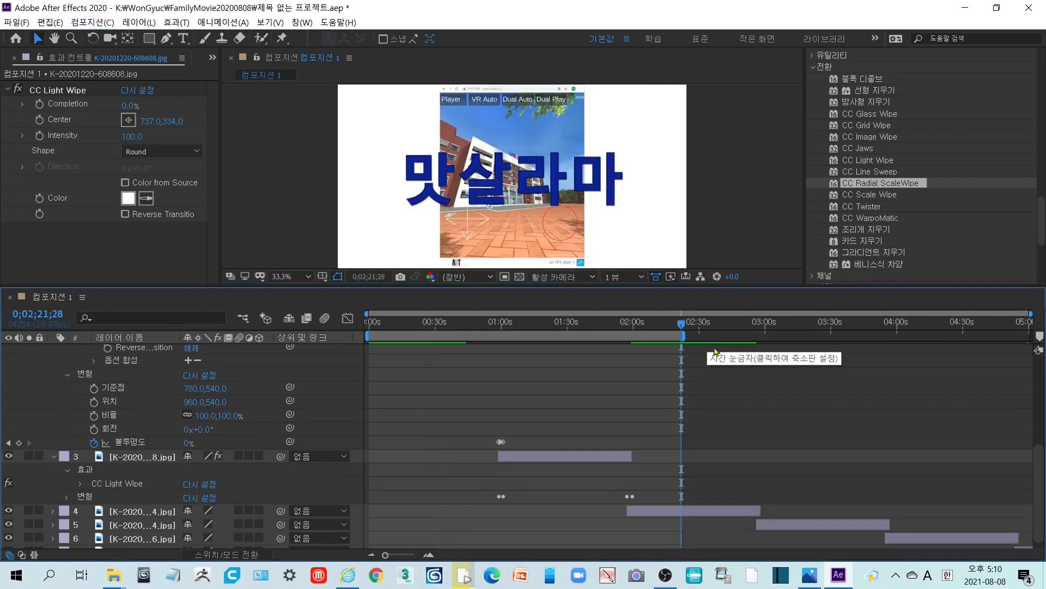
click(443, 323)
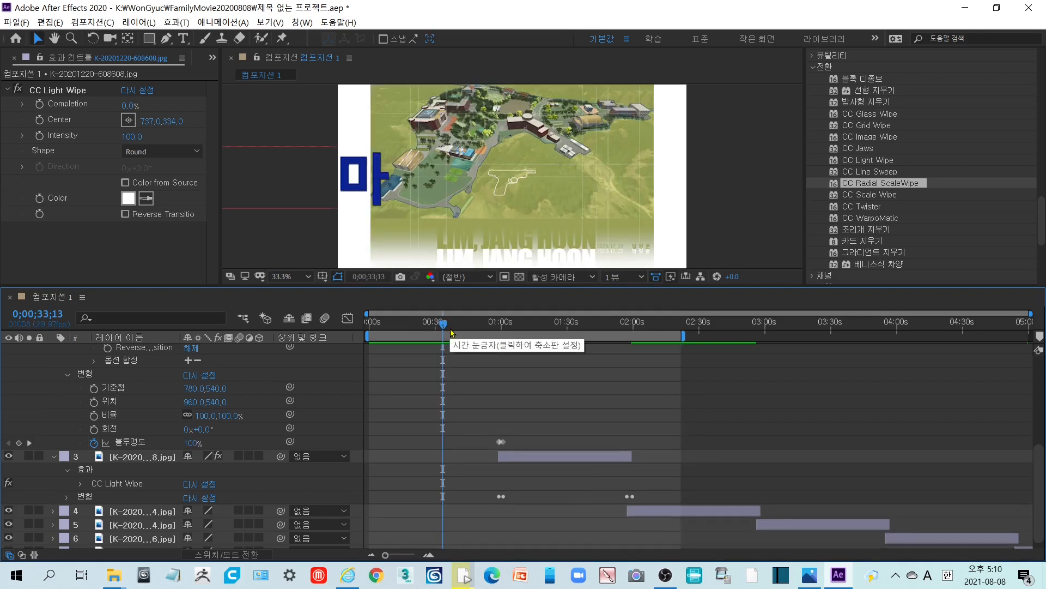
click(690, 323)
right_click(683, 338)
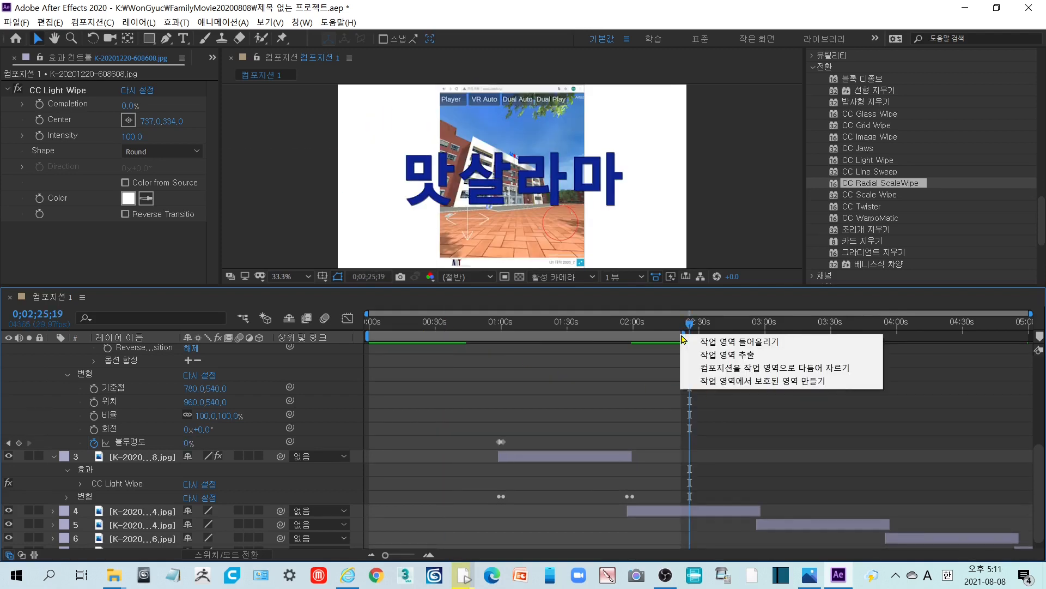
click(771, 367)
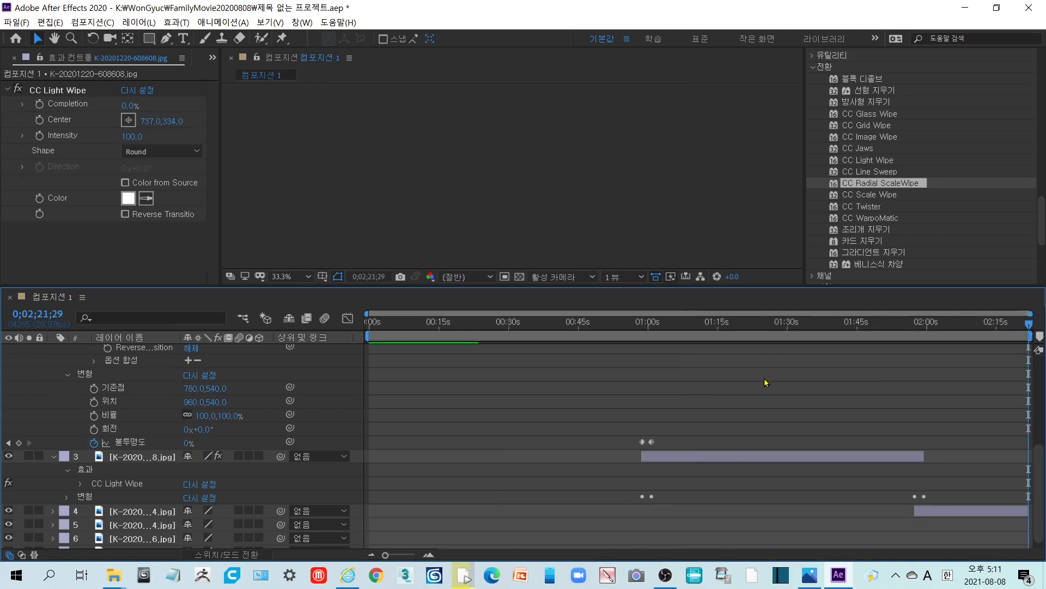
Step: Return the playhead to the start of the trimmed composition and add the composition to the render queue
click(518, 326)
key(Home)
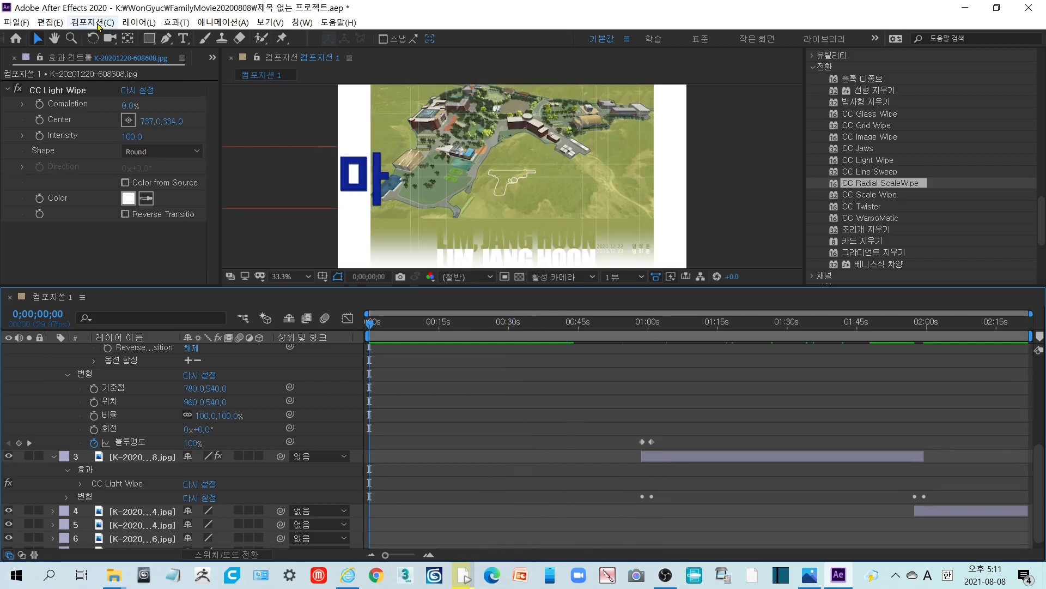
click(93, 22)
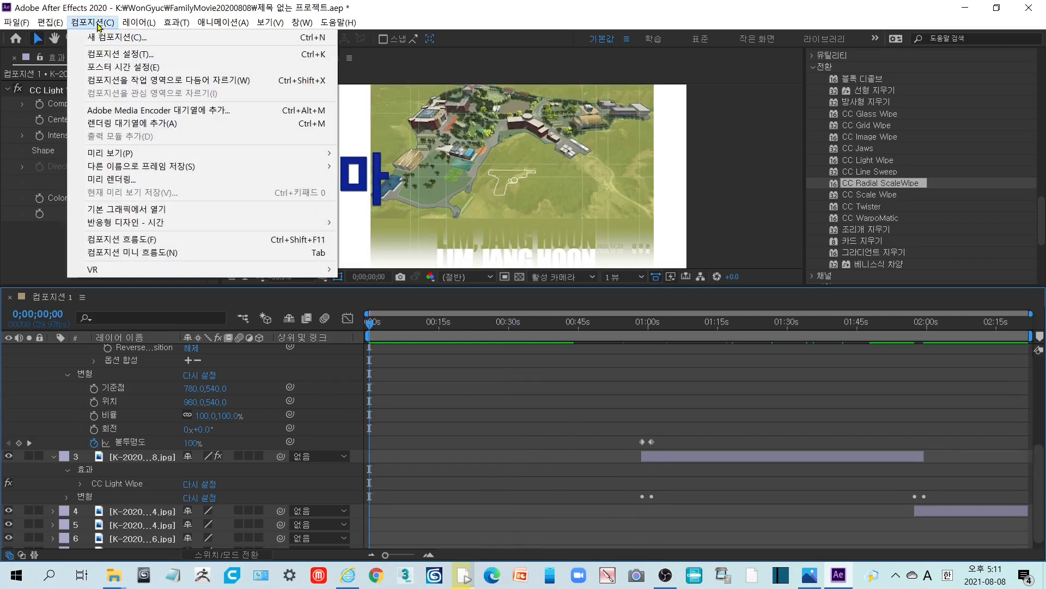
click(178, 130)
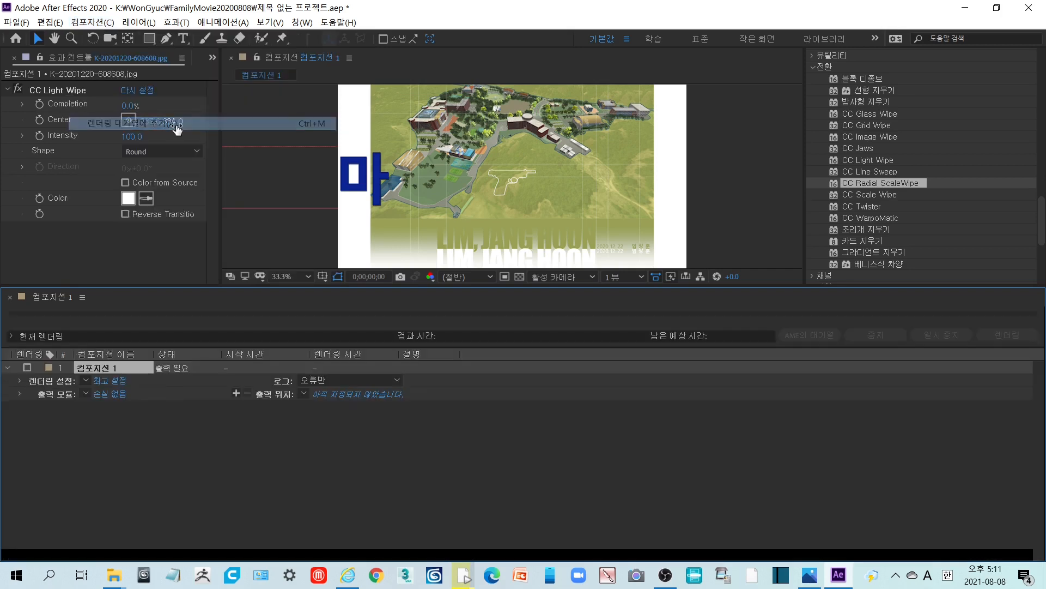
Step: Set the render log to Plus Settings (플러스 설정) and the output location to 컴포지션 1\컴포지션 1.avi inside the WonGyuc folder
click(310, 393)
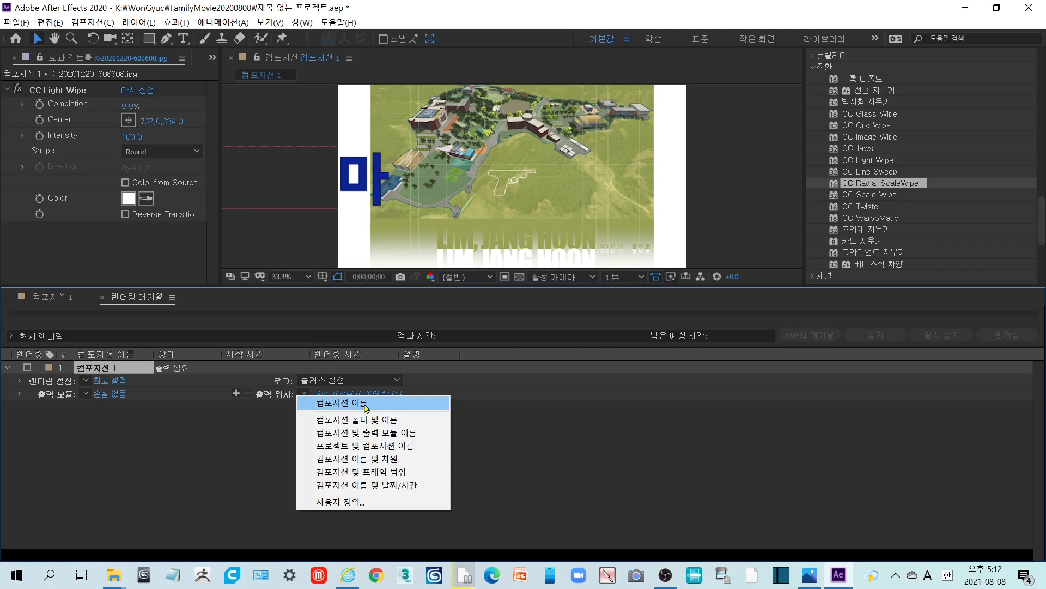
click(382, 503)
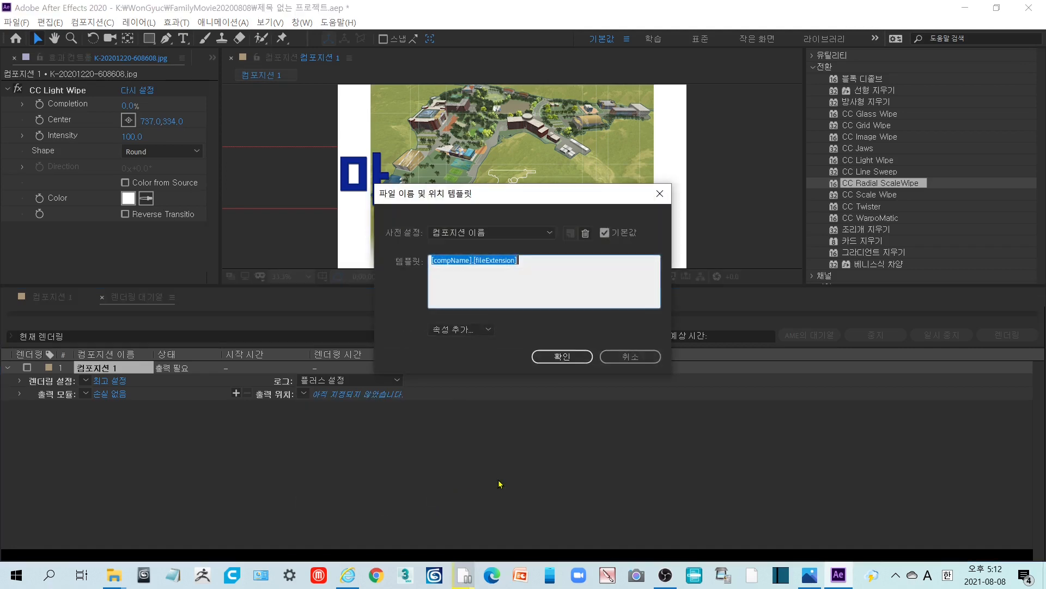
click(562, 356)
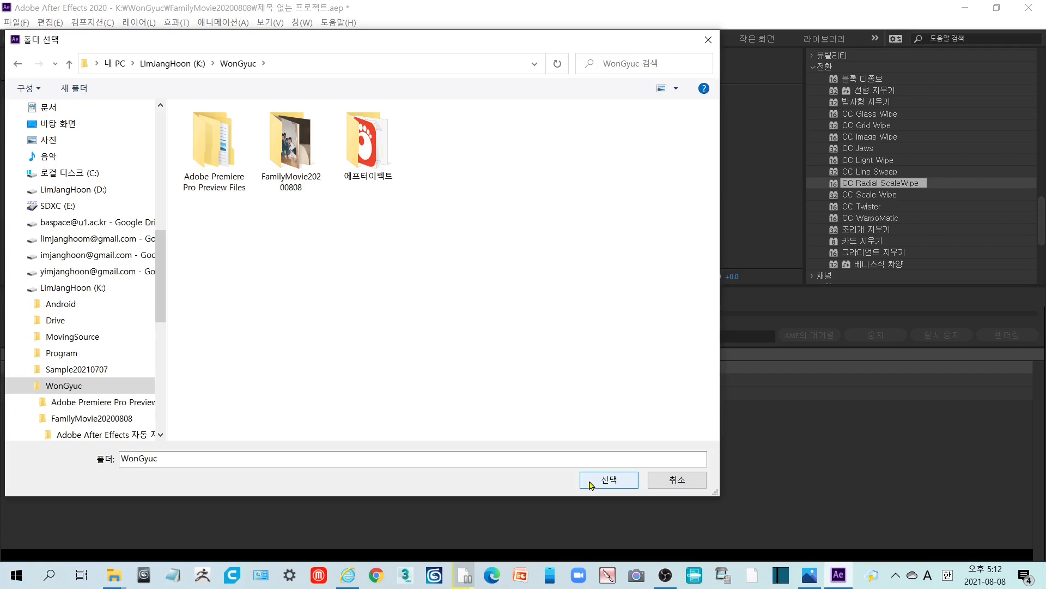
click(618, 483)
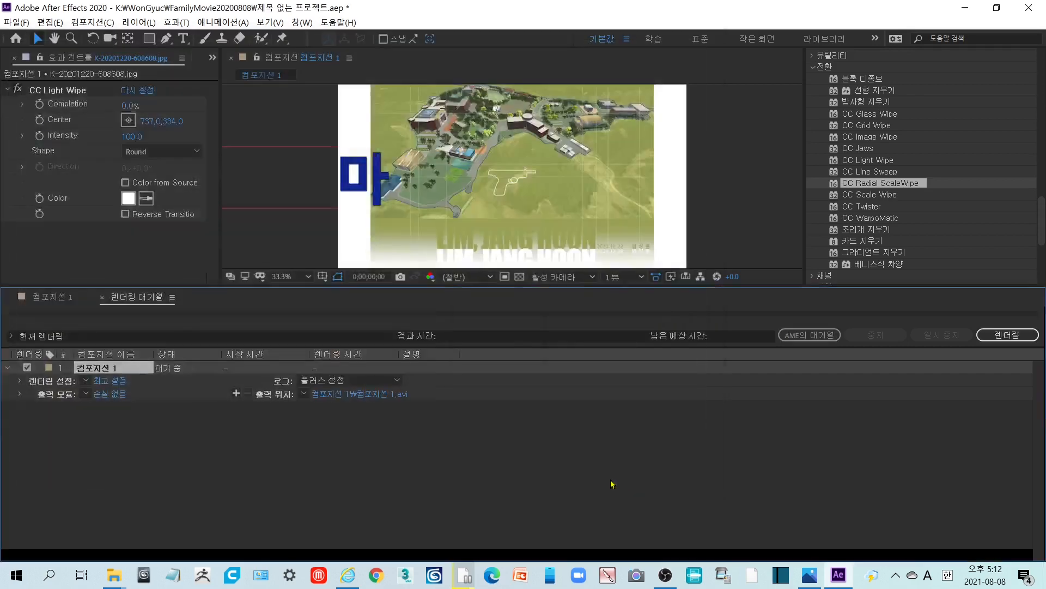